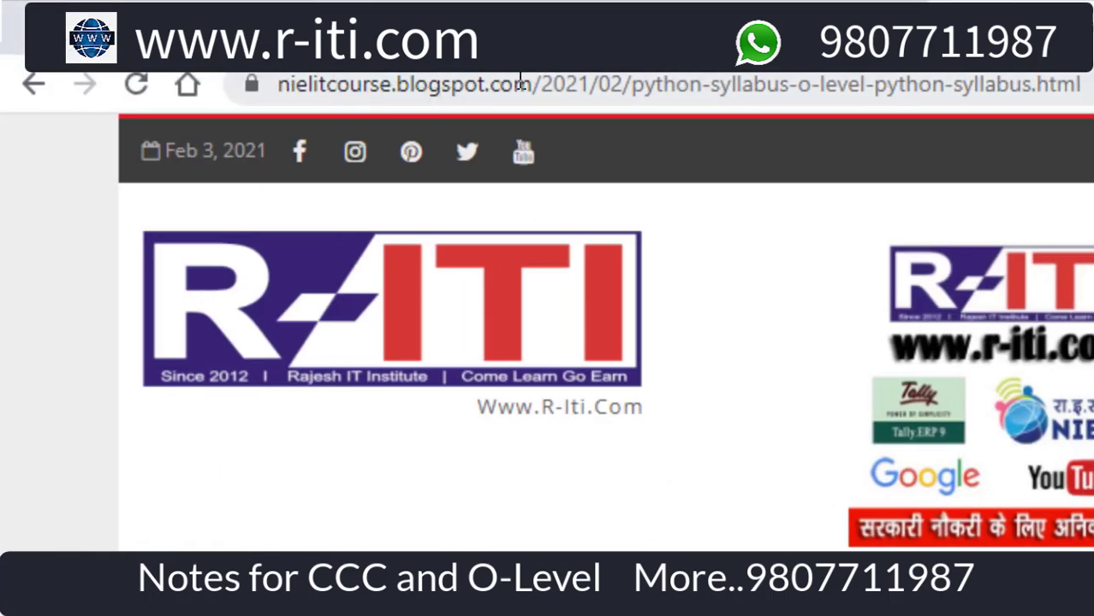
# - Select the nielitcourse.blogspot.com domain in the Chrome address bar
pyautogui.moveTo(533, 84); pyautogui.dragTo(254, 89)
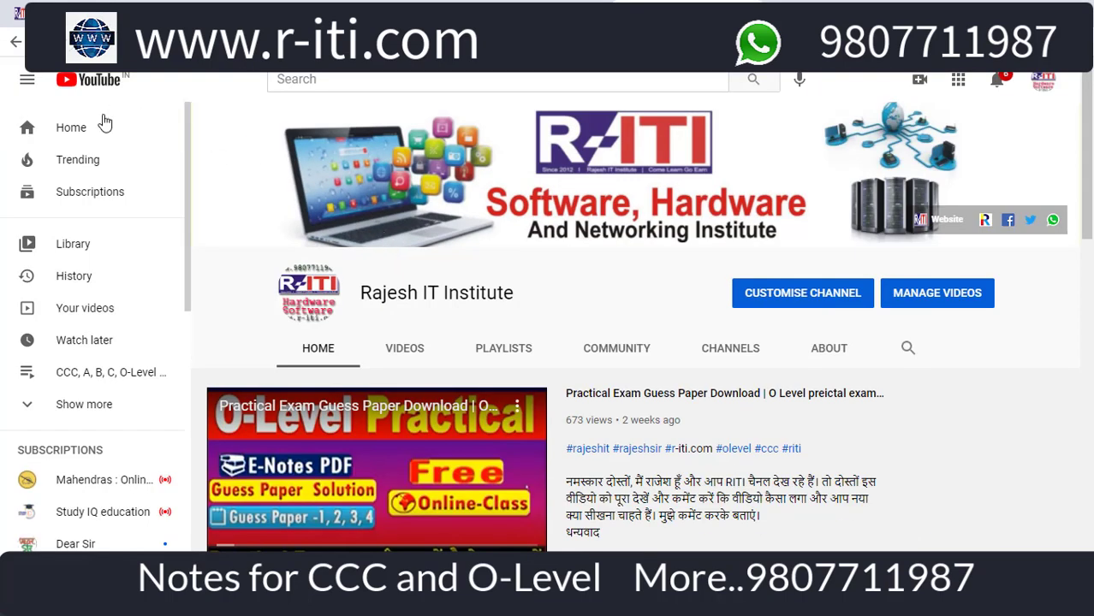
# - Collapse the YouTube sidebar and scroll over the channel's featured video and channel name
pyautogui.click(27, 79)
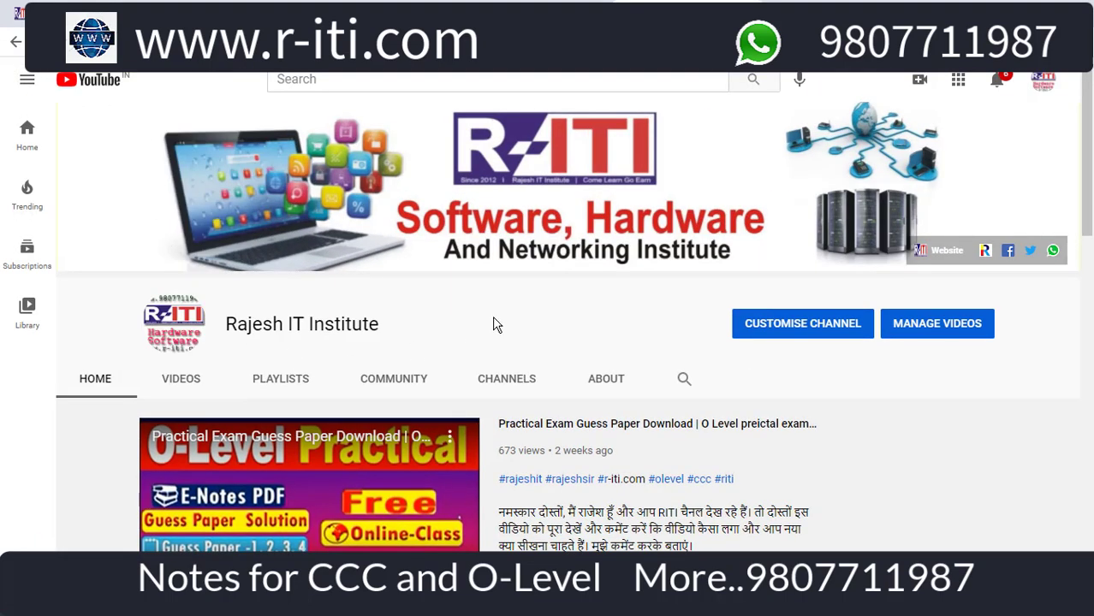
pyautogui.scroll(-2, 558, 312)
pyautogui.scroll(-1, 578, 335)
pyautogui.scroll(-3, 591, 346)
pyautogui.scroll(2, 602, 358)
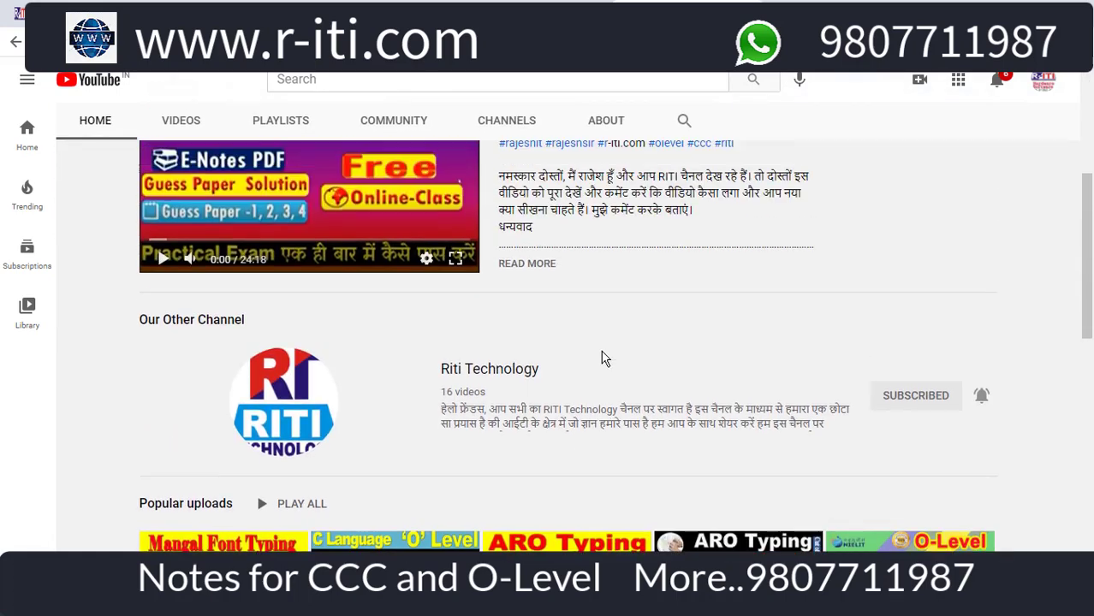
pyautogui.scroll(2, 813, 319)
pyautogui.scroll(2, 588, 283)
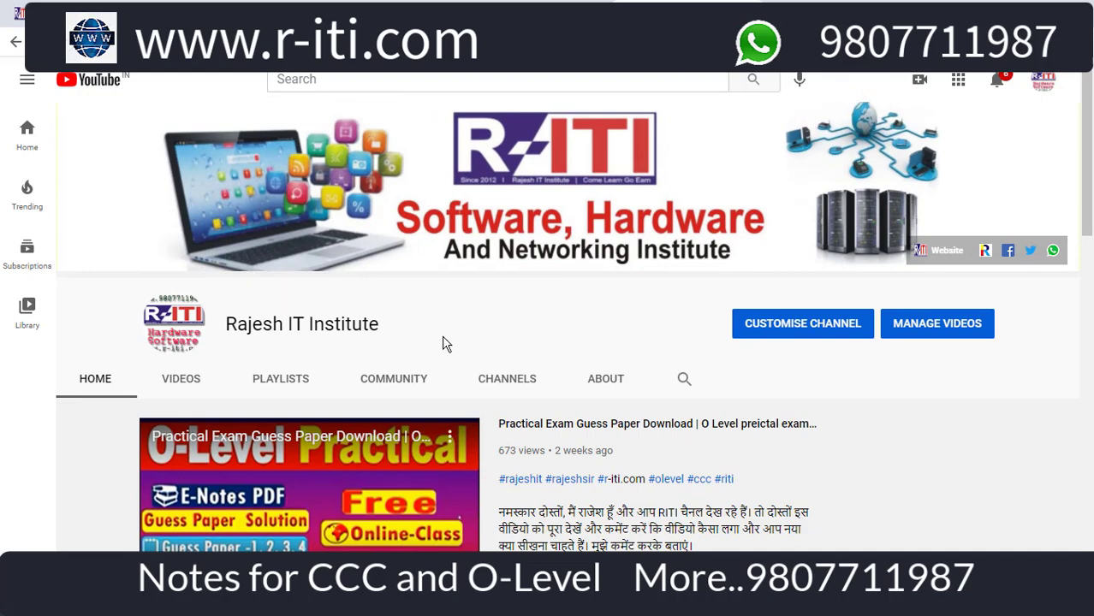
pyautogui.moveTo(382, 324); pyautogui.dragTo(360, 325)
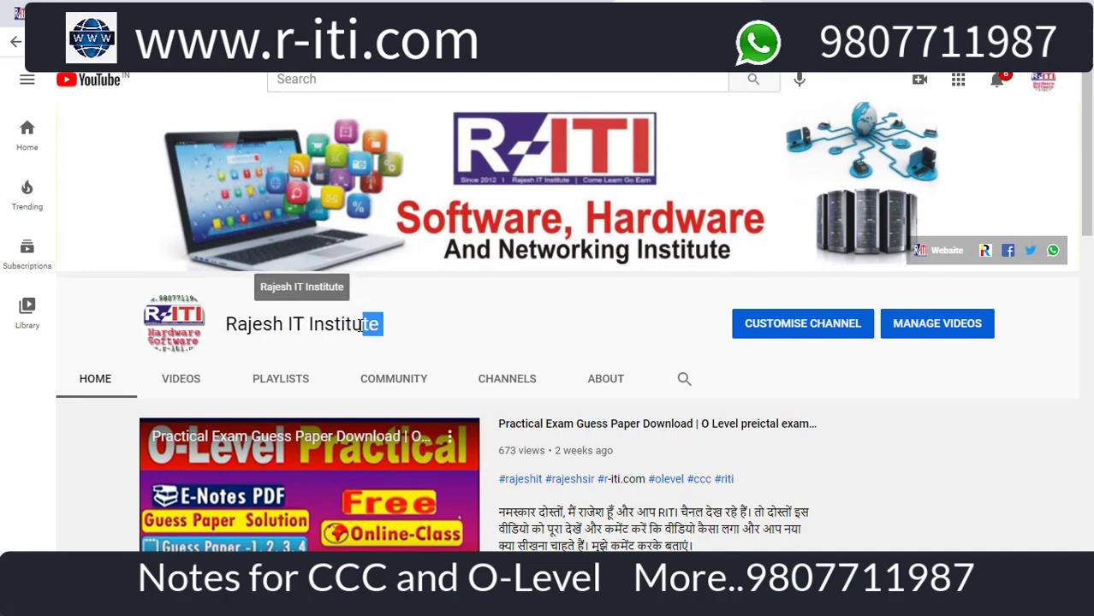
pyautogui.click(591, 331)
# - Scroll down to the channel's Popular uploads and advance to the next set of videos
pyautogui.scroll(-3, 618, 298)
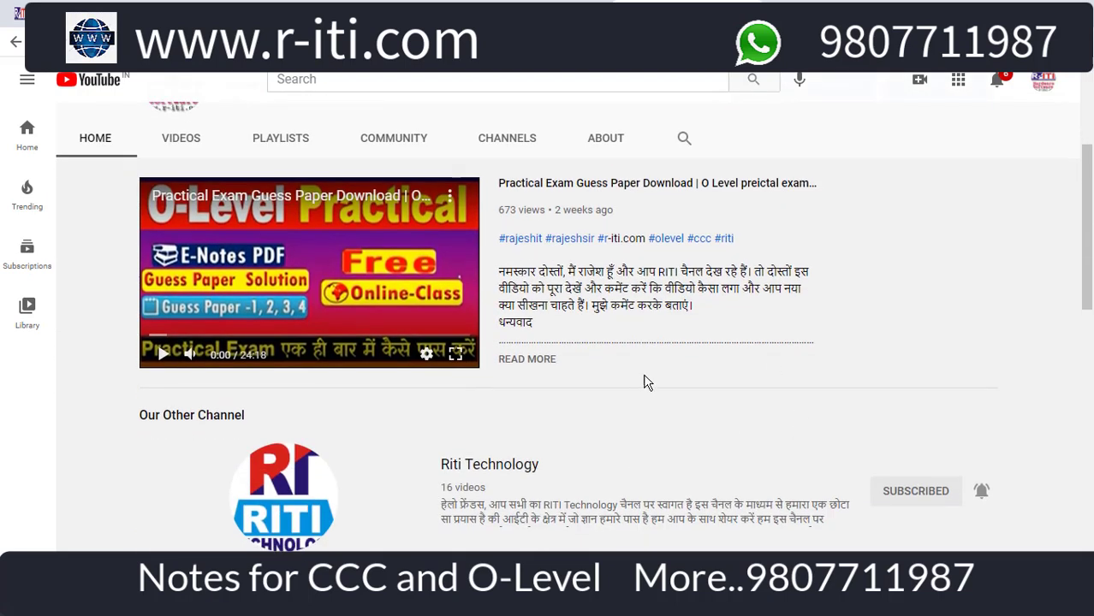
pyautogui.scroll(-2, 753, 400)
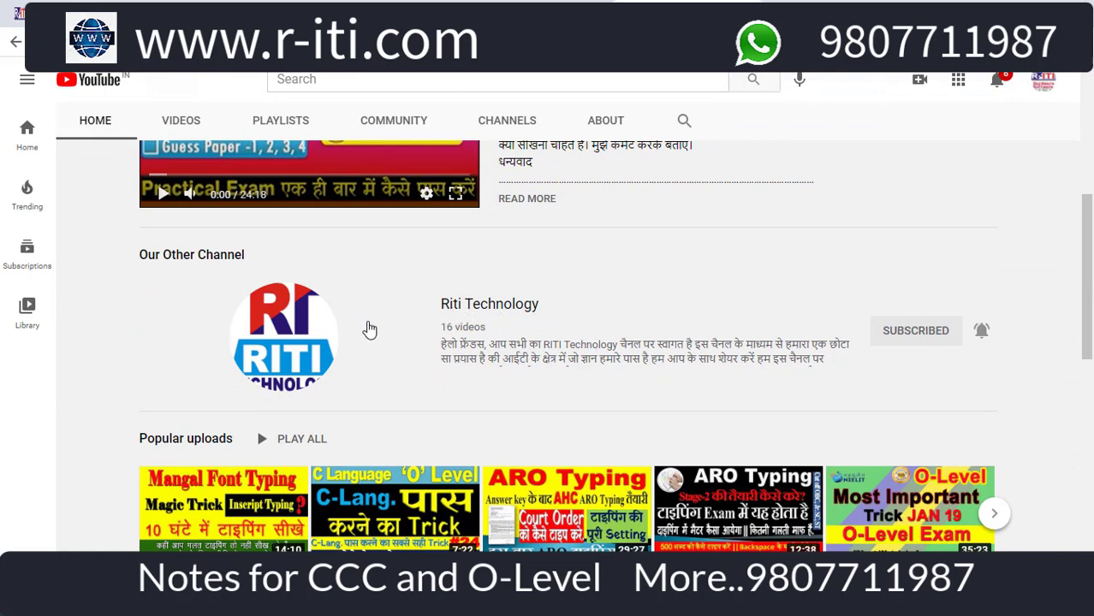
pyautogui.scroll(-3, 512, 342)
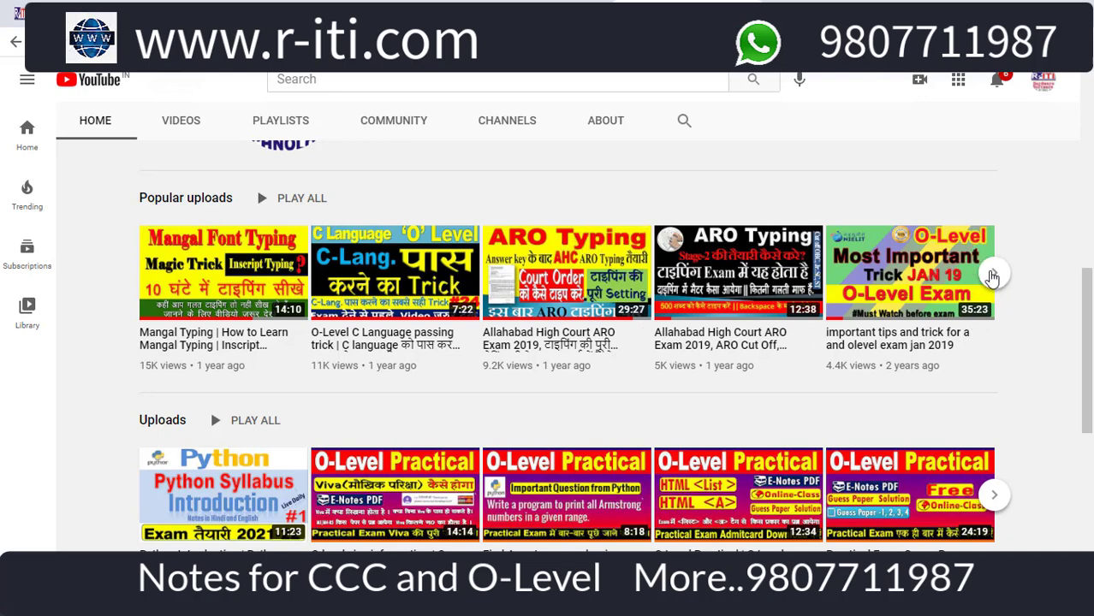
pyautogui.click(992, 276)
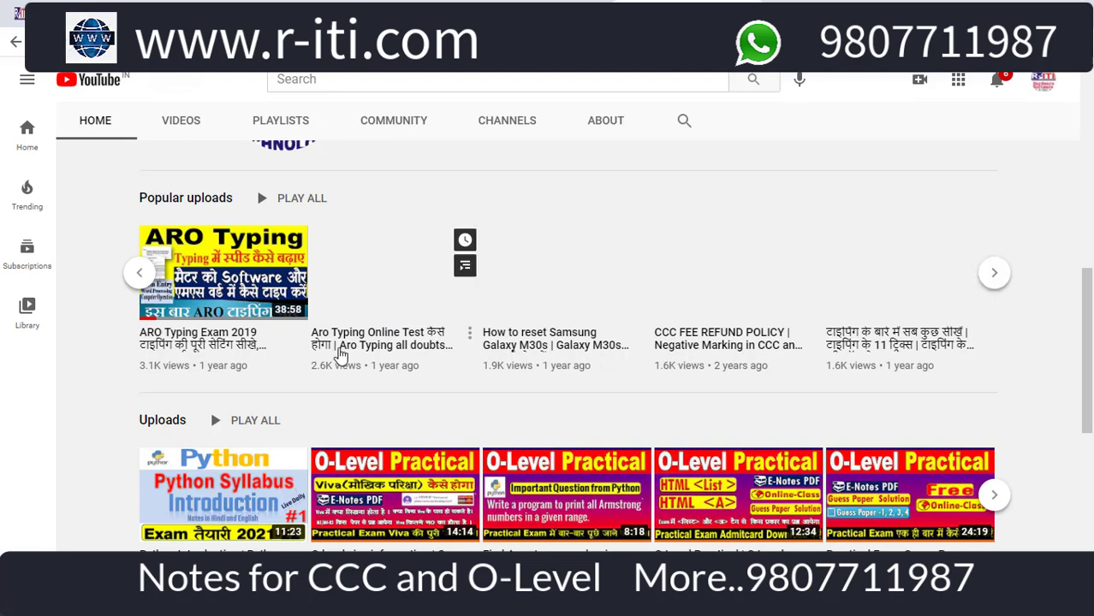
pyautogui.scroll(-2, 917, 297)
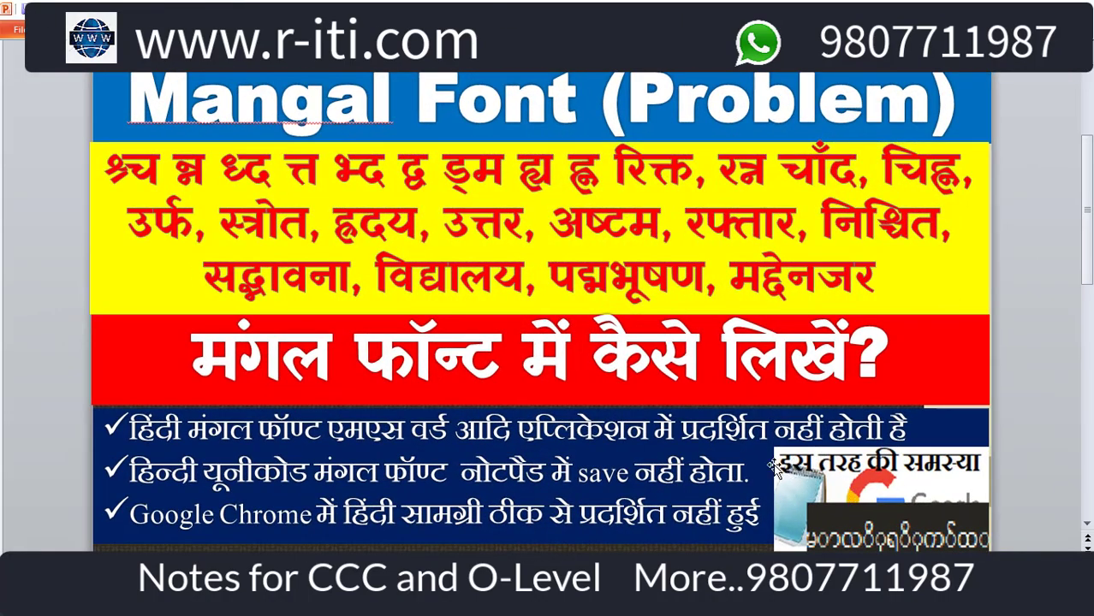
# - Restore the key Notepad window, move it up over the slide and enlarge it
pyautogui.moveTo(280, 603)
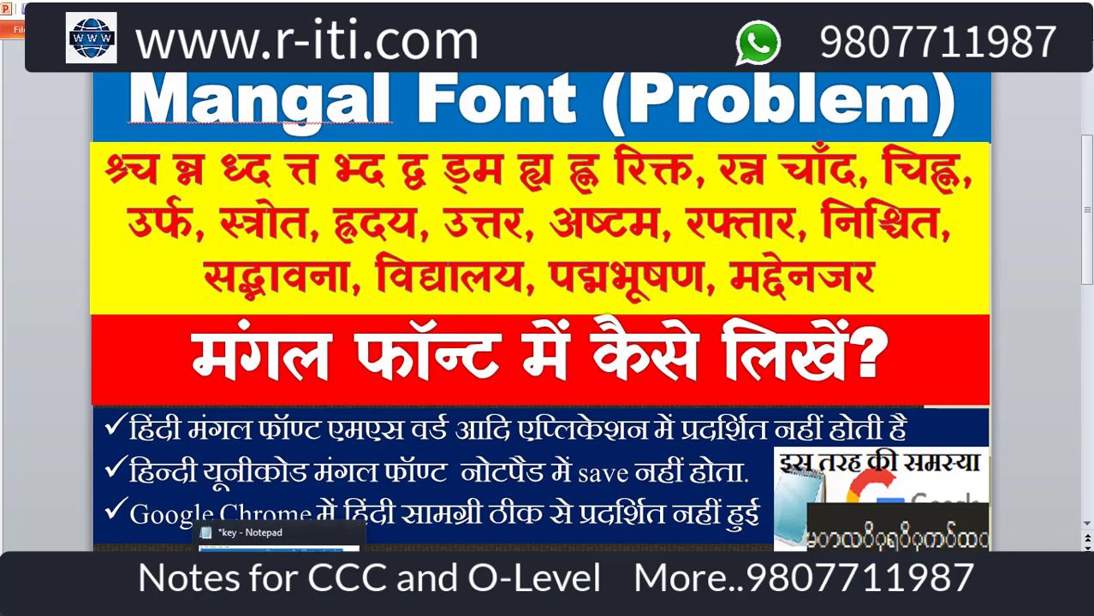
pyautogui.click(280, 565)
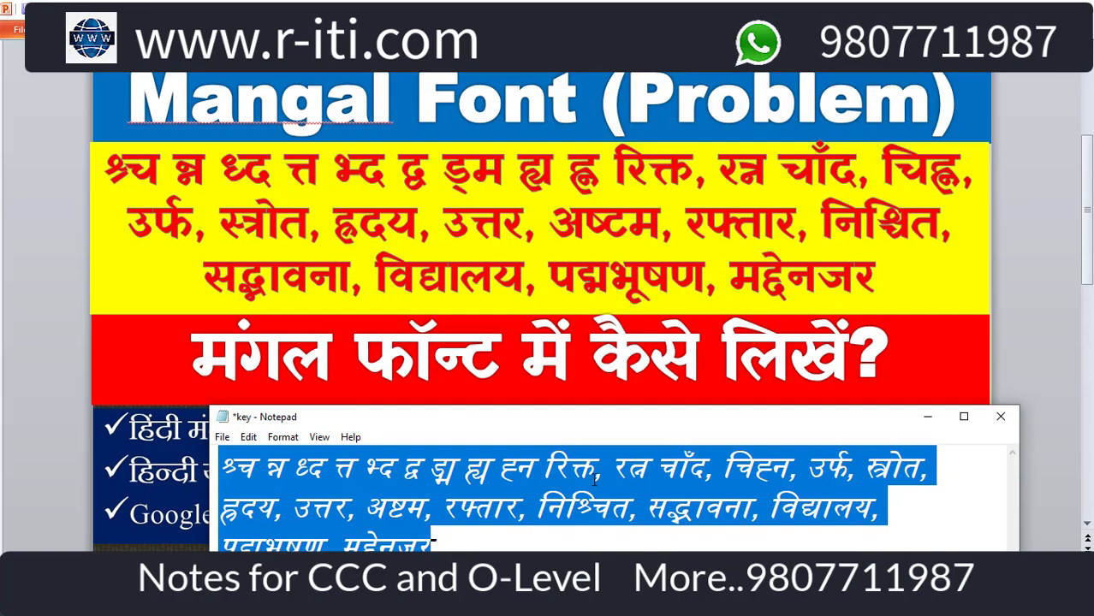
pyautogui.moveTo(598, 426); pyautogui.dragTo(511, 153)
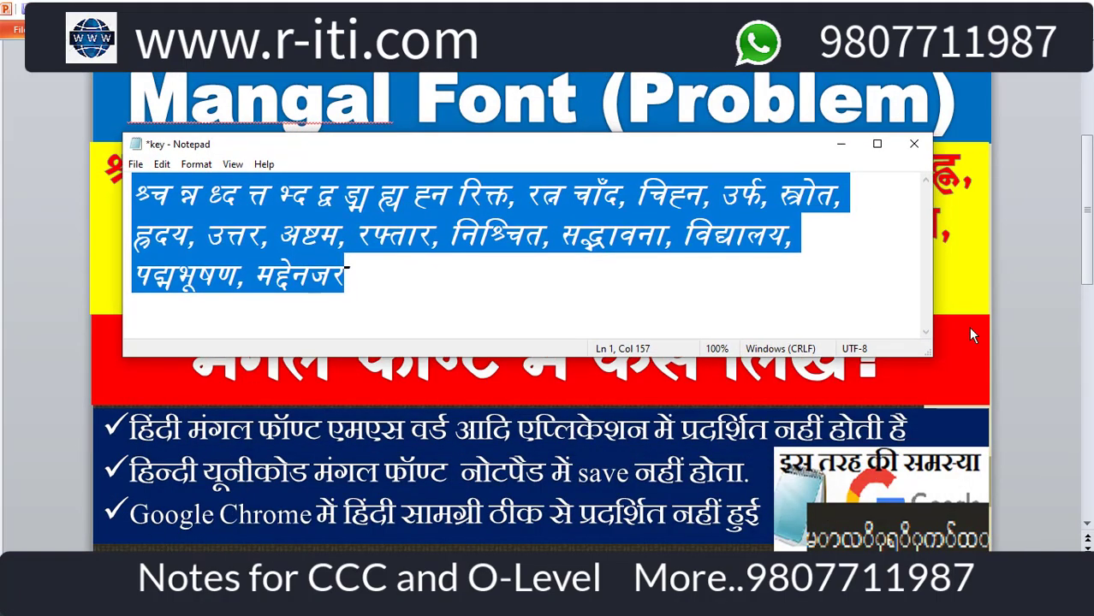
pyautogui.moveTo(937, 349); pyautogui.dragTo(1046, 610)
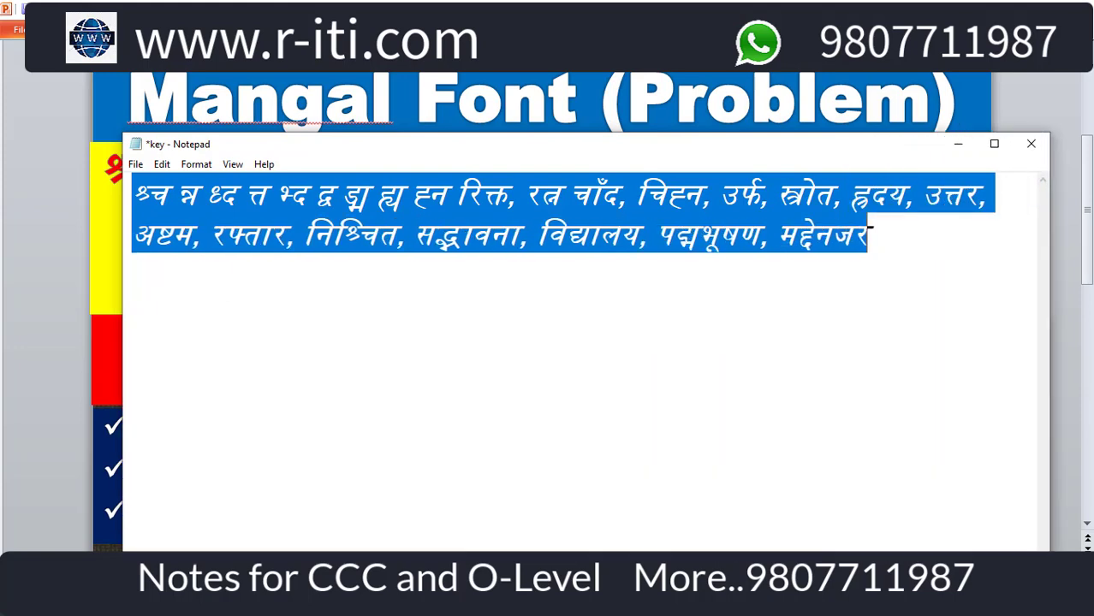
pyautogui.moveTo(578, 22); pyautogui.dragTo(511, 21)
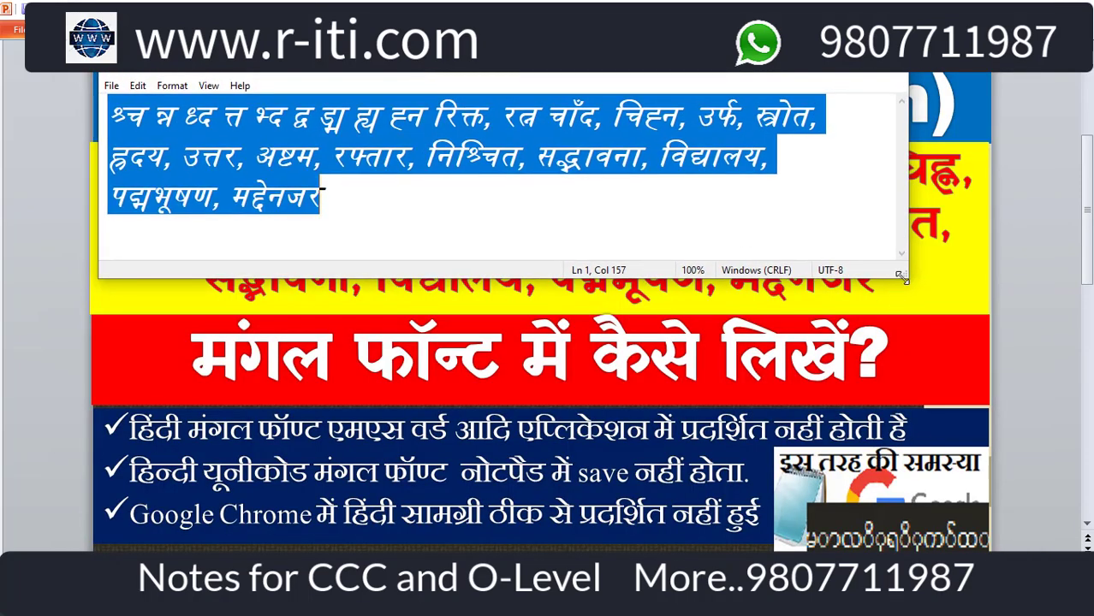
pyautogui.moveTo(906, 275); pyautogui.dragTo(984, 518)
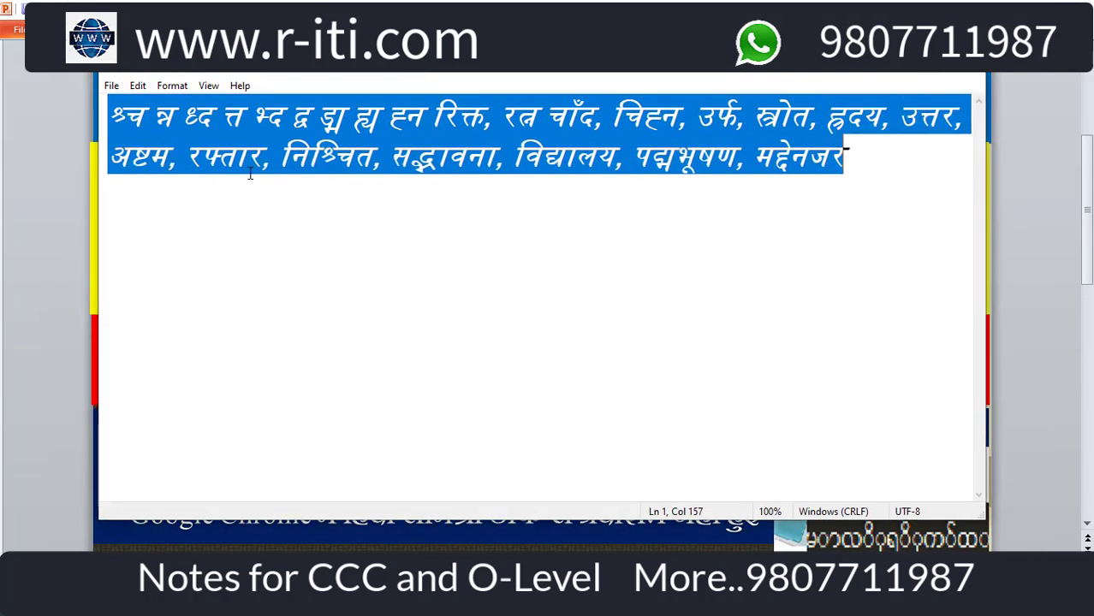
# - Clear the full-text selection and open Notepad's File menu
pyautogui.click(111, 86)
pyautogui.click(149, 159)
pyautogui.click(112, 98)
pyautogui.click(111, 87)
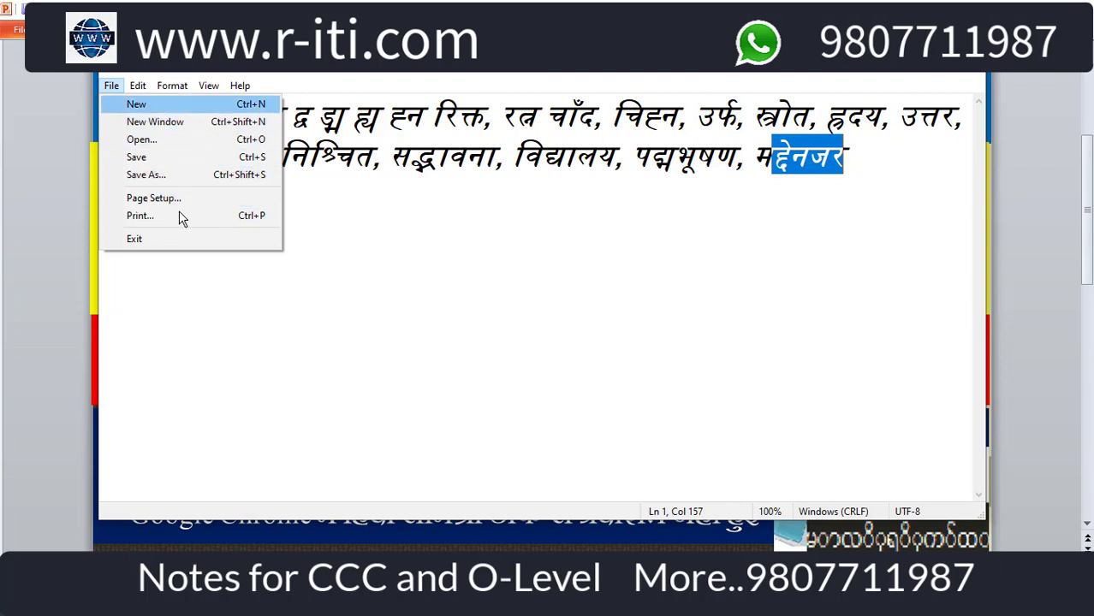
# - Start Save As for the Hindi text and choose Desktop as the location
pyautogui.click(352, 163)
pyautogui.click(111, 86)
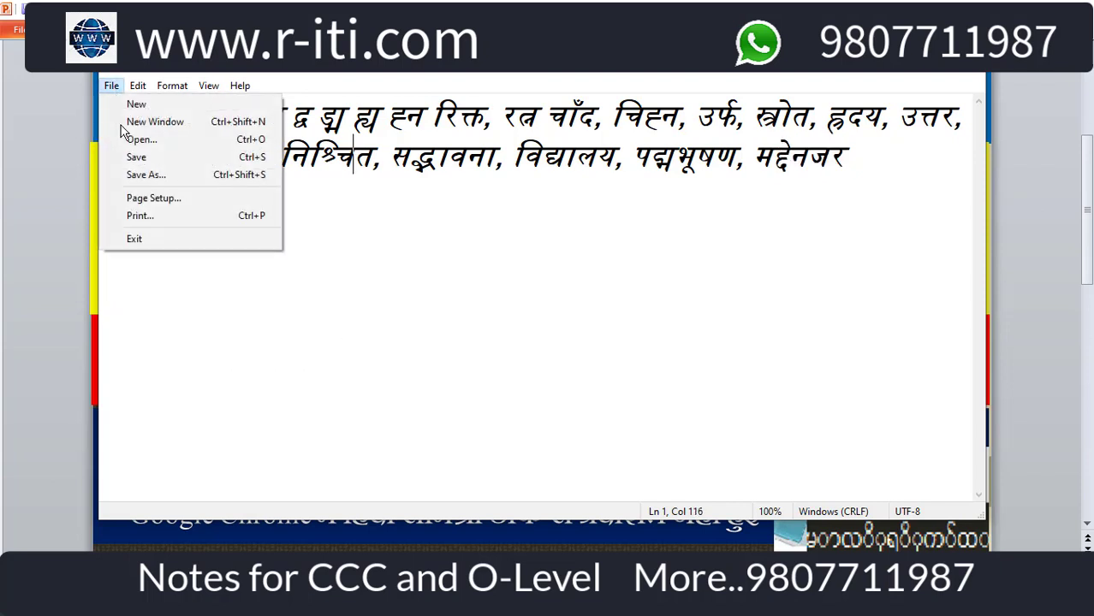
pyautogui.click(152, 176)
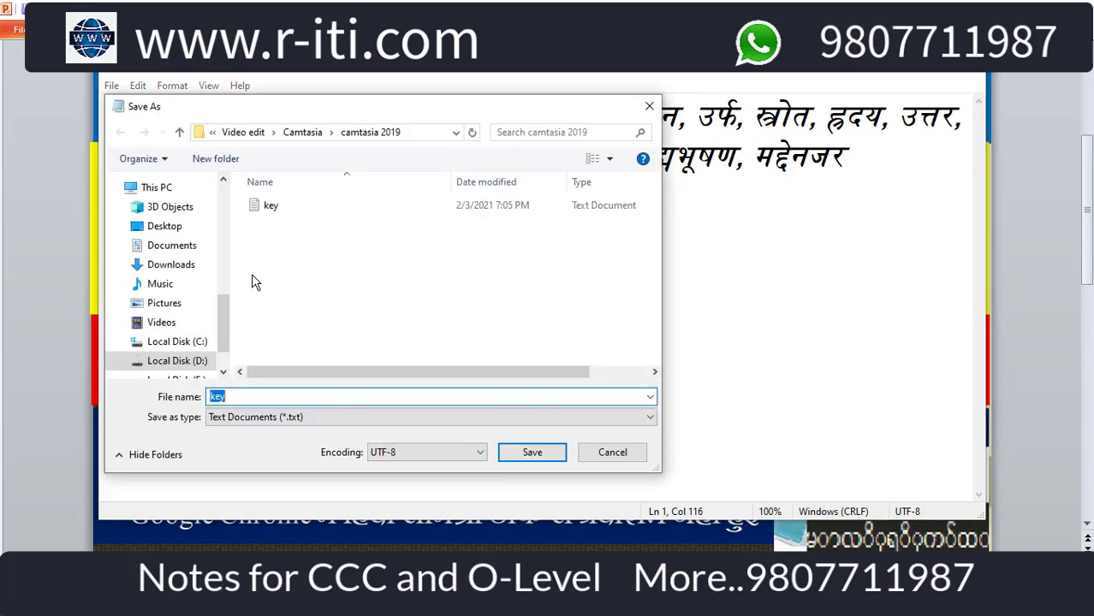
pyautogui.moveTo(224, 343); pyautogui.dragTo(225, 233)
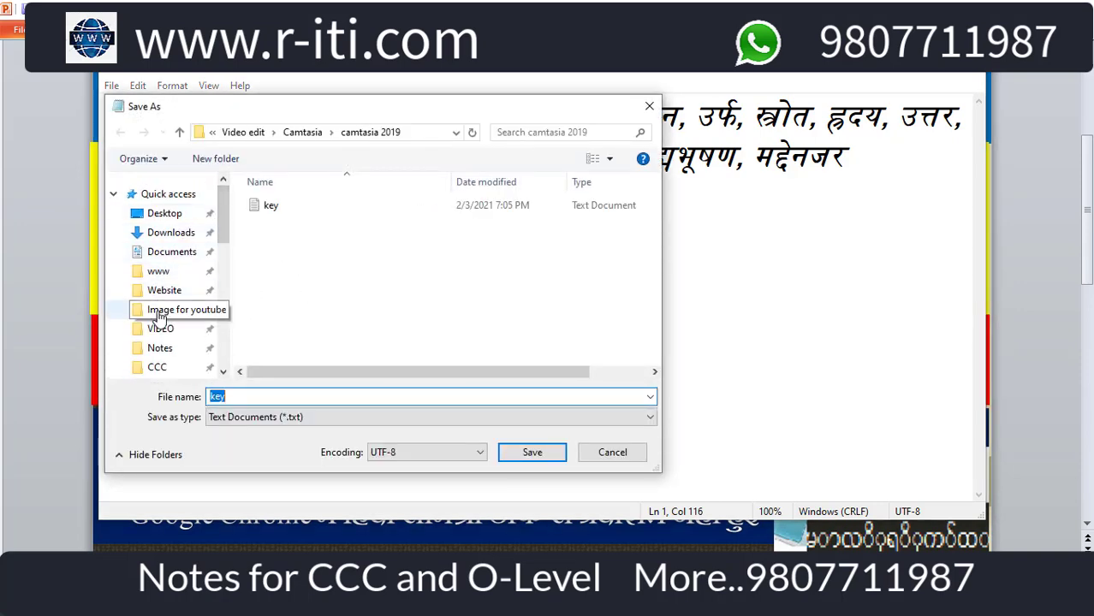
pyautogui.click(163, 213)
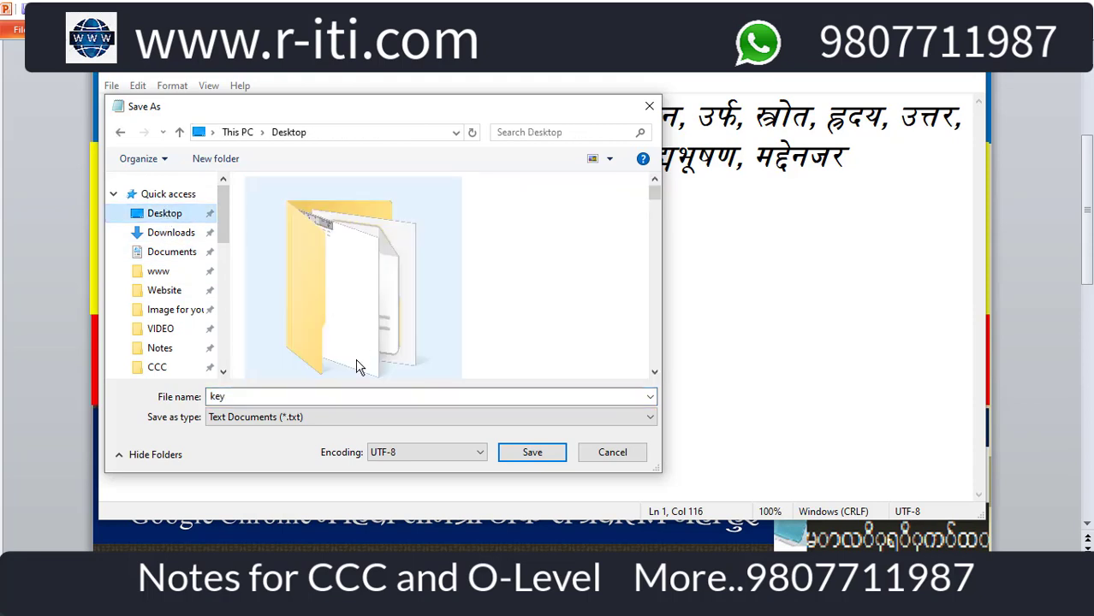
# - Name the file 'unicode', keep UTF-8 encoding, and save it
pyautogui.doubleClick(257, 401)
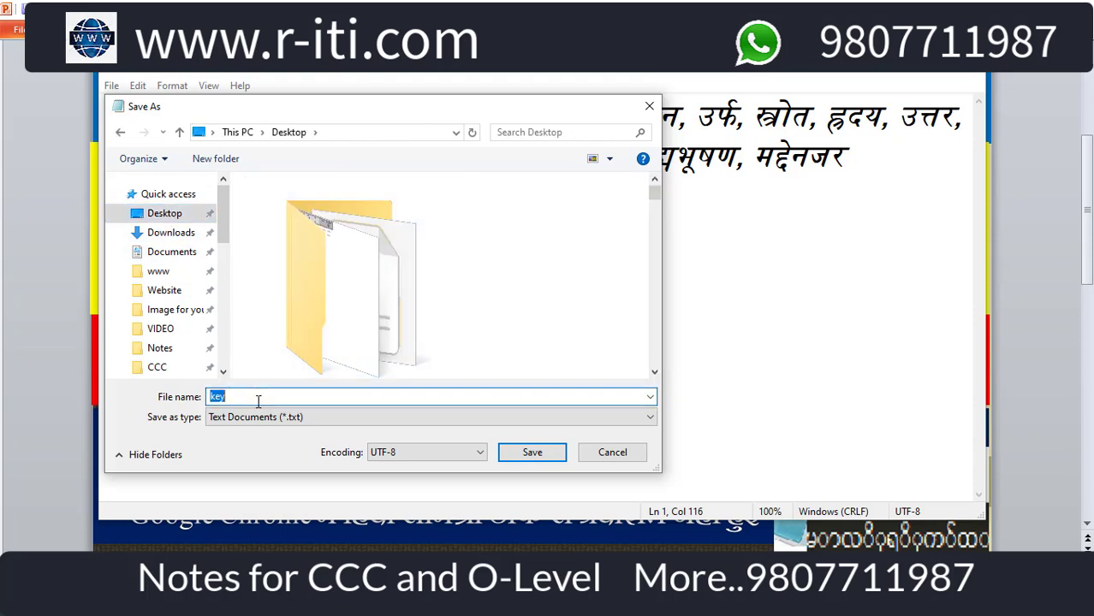
pyautogui.write('unicode')
pyautogui.click(410, 453)
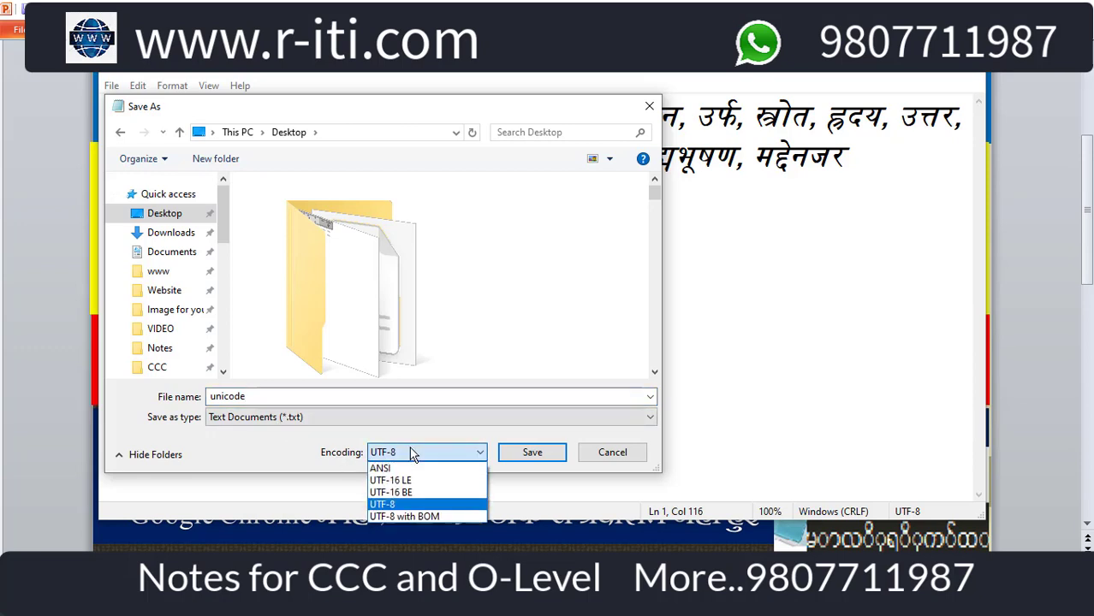
pyautogui.click(385, 470)
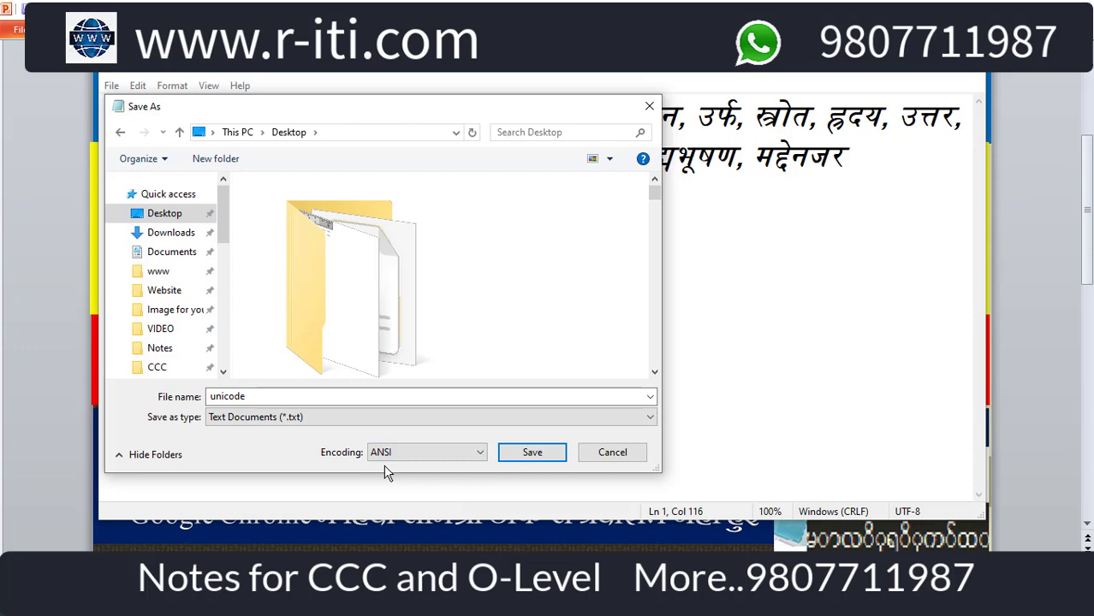
pyautogui.click(402, 455)
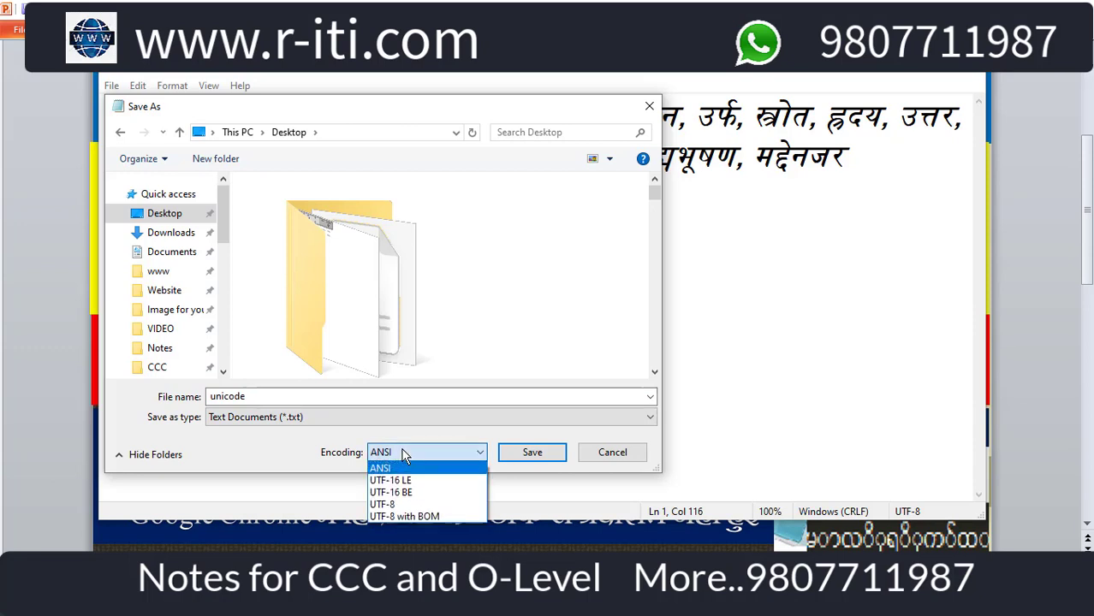
pyautogui.click(392, 505)
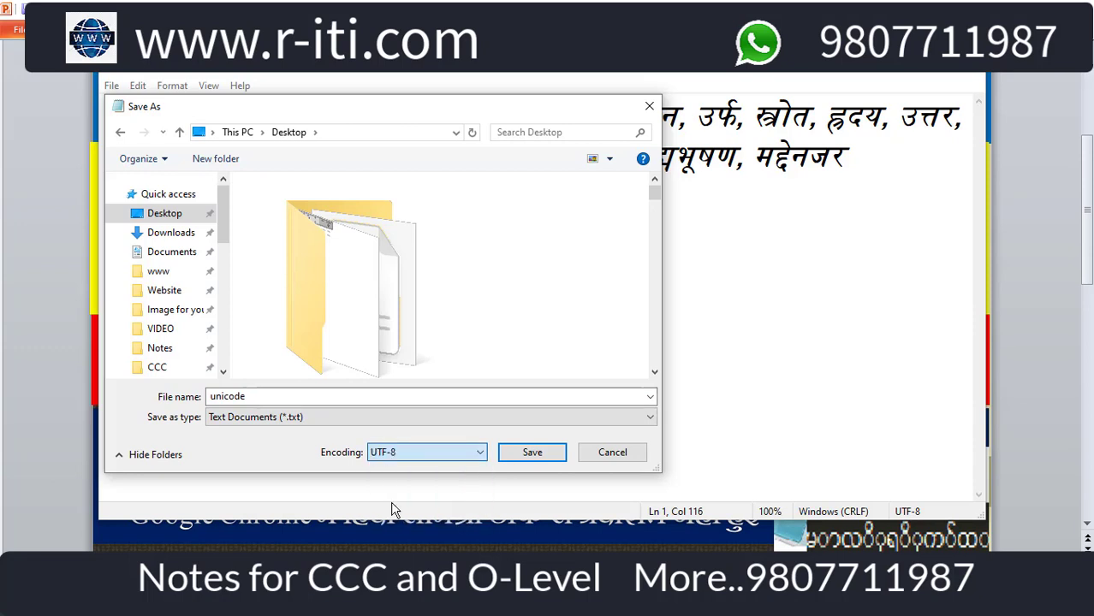
pyautogui.click(380, 454)
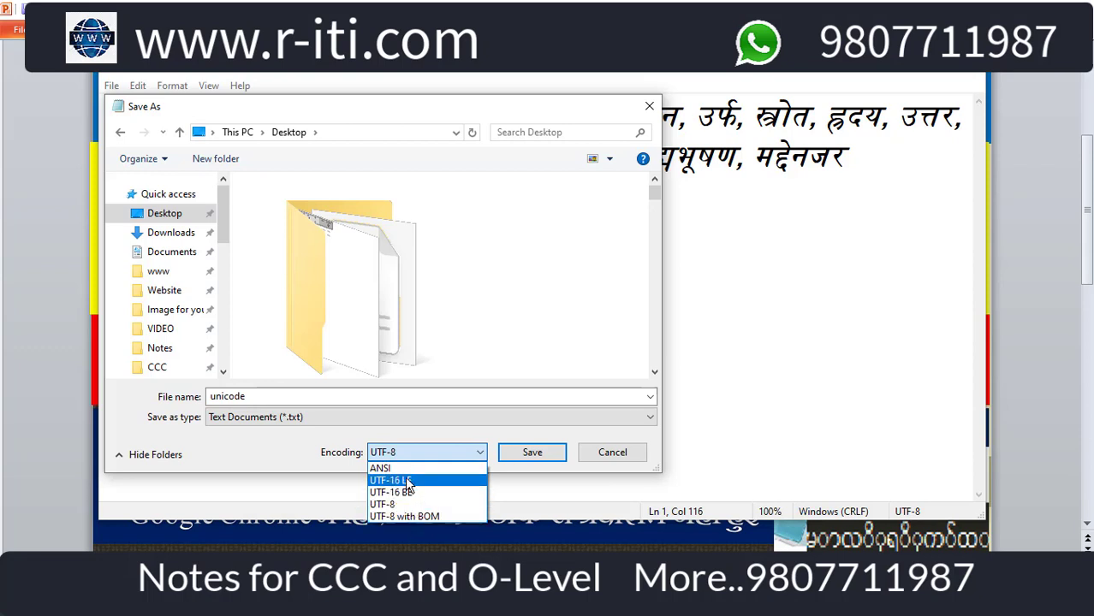
pyautogui.click(405, 509)
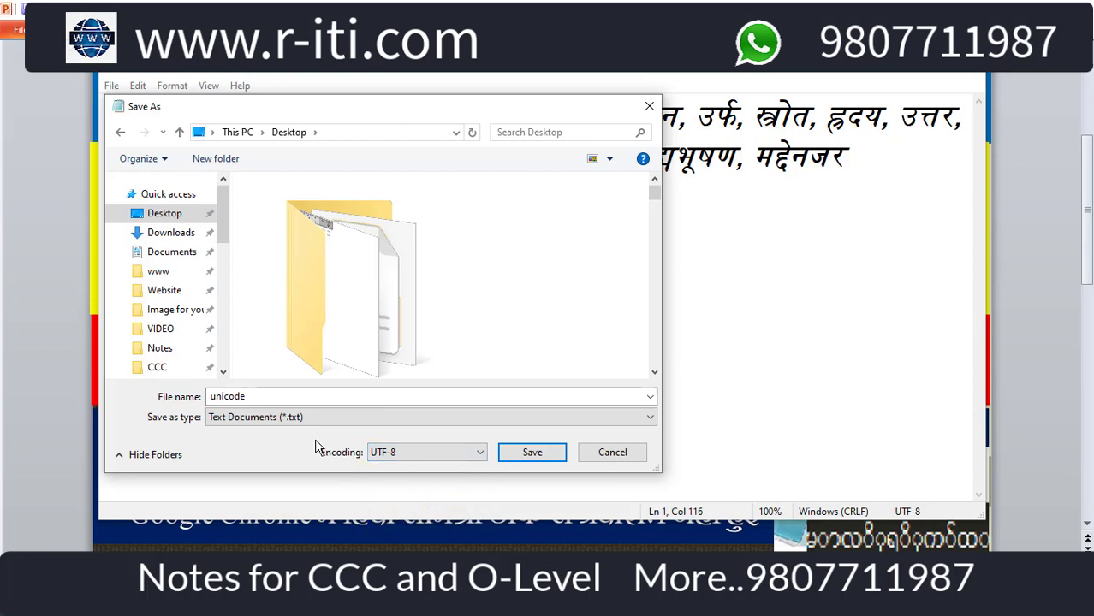
pyautogui.click(383, 454)
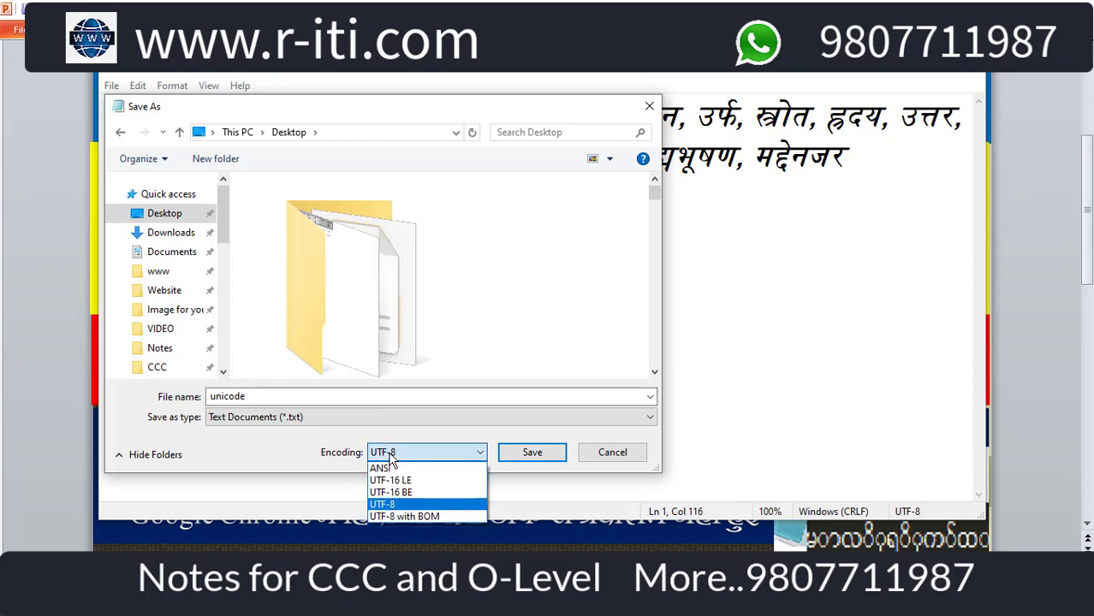
pyautogui.click(387, 505)
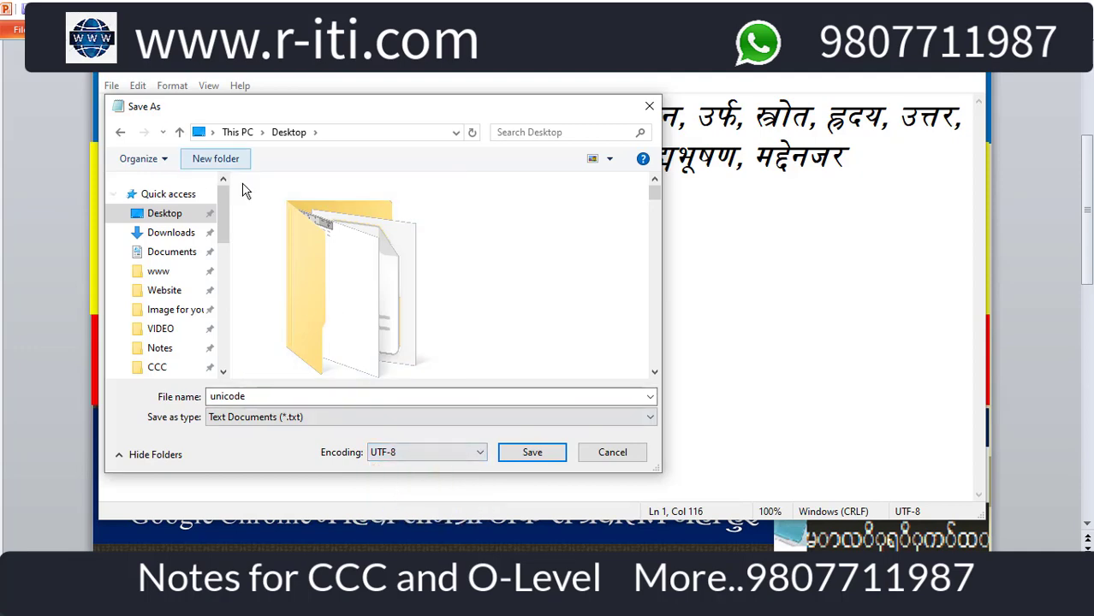
pyautogui.click(532, 453)
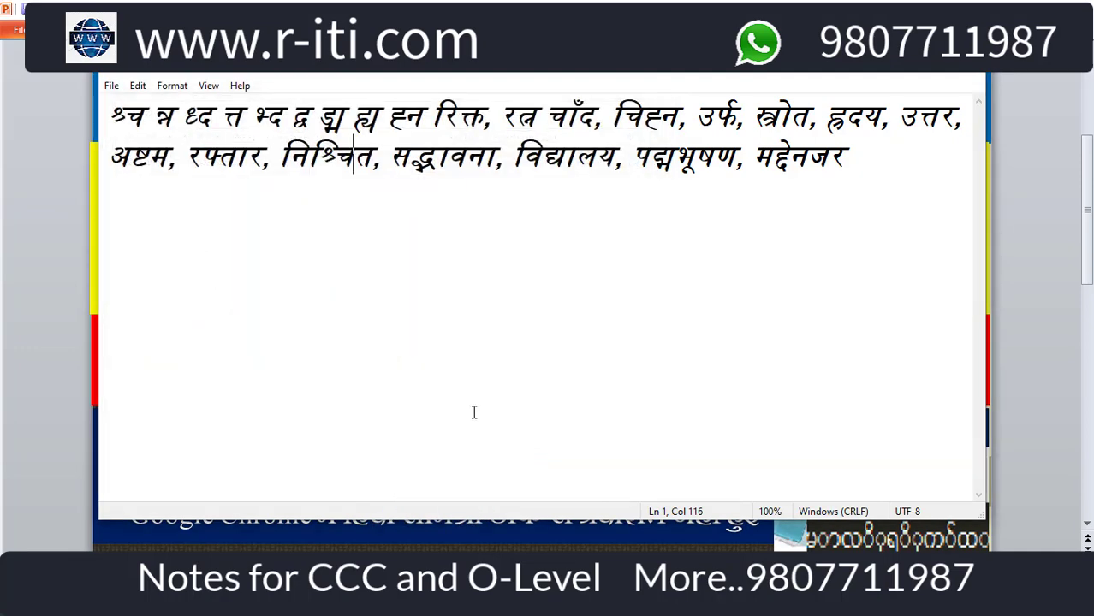
# - Start a new blank Notepad file, then reopen unicode.txt from the Desktop
pyautogui.click(112, 85)
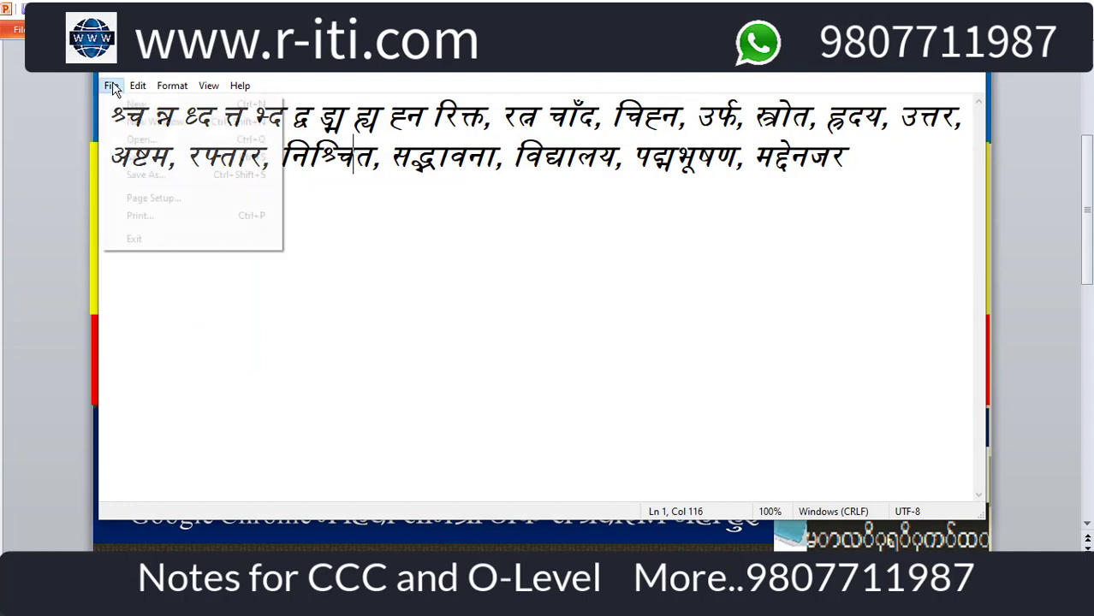
pyautogui.click(126, 105)
pyautogui.click(111, 85)
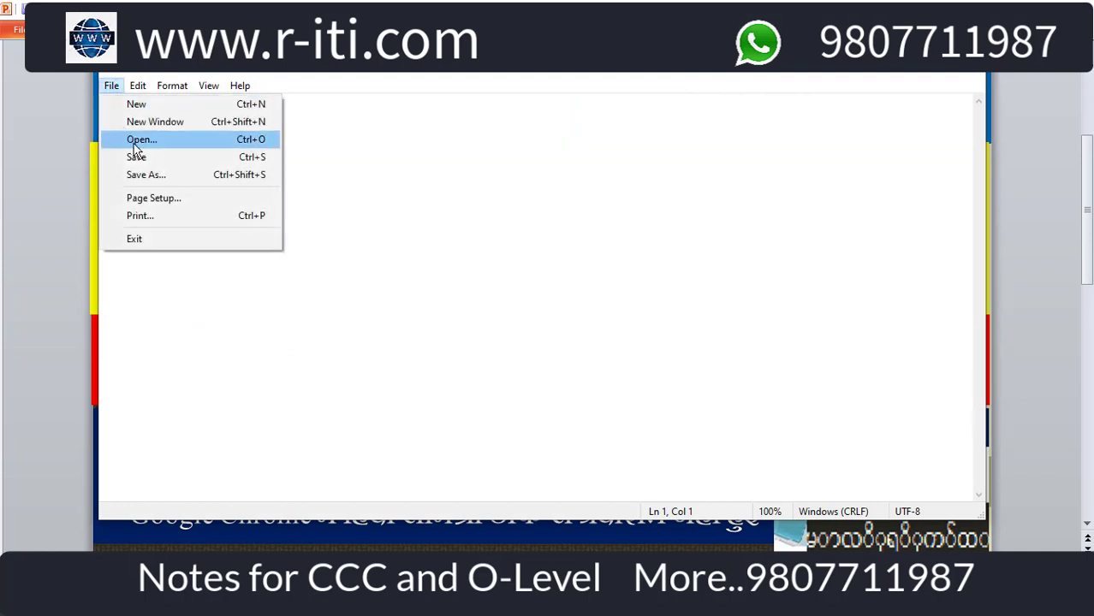
pyautogui.click(169, 143)
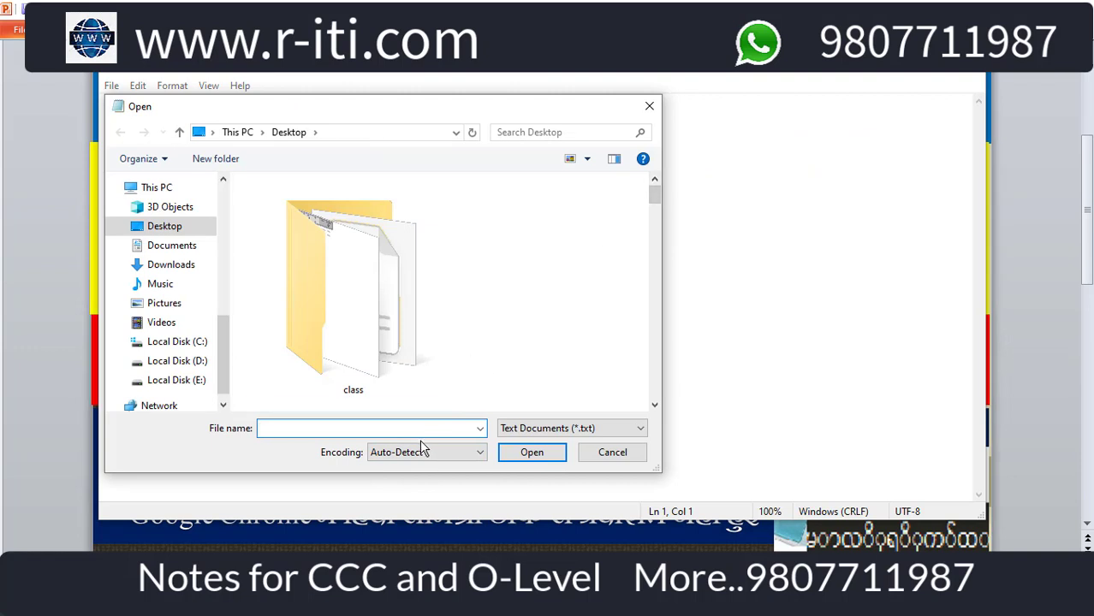
pyautogui.write('u')
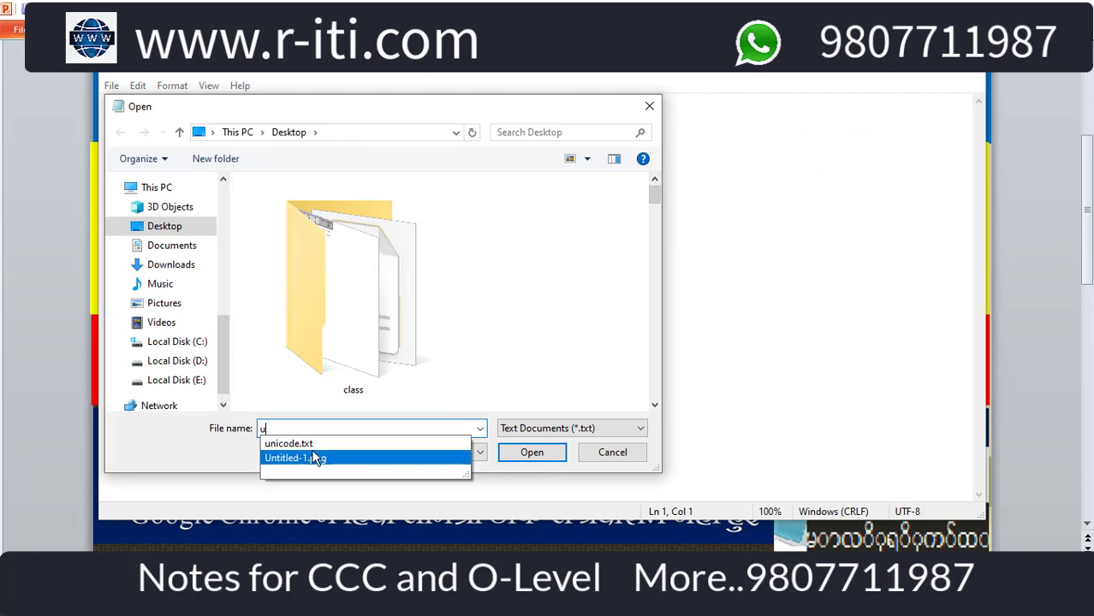
pyautogui.click(311, 446)
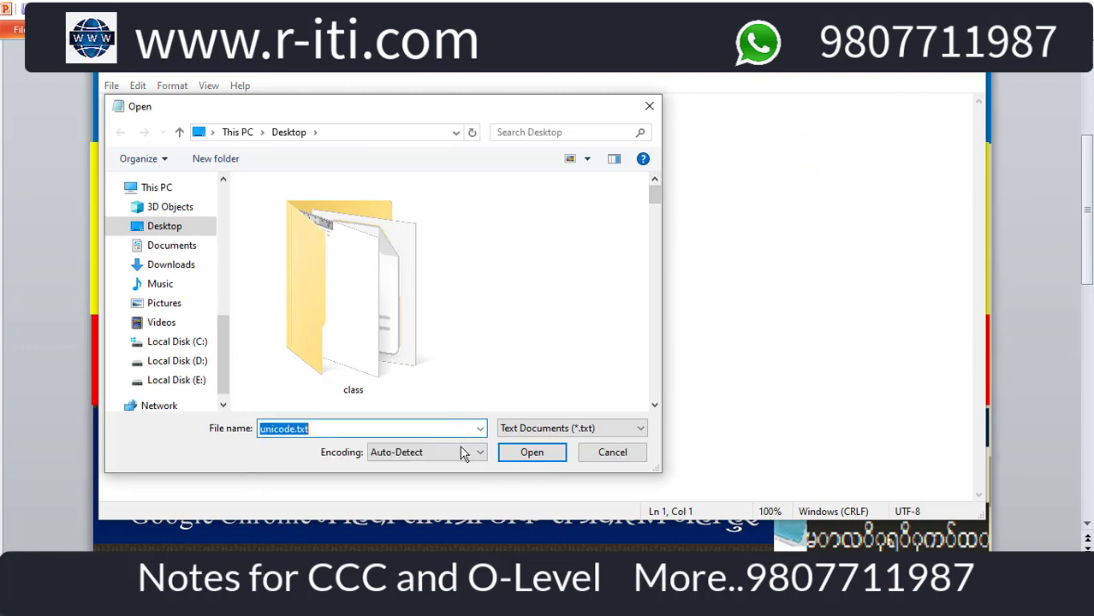
pyautogui.click(519, 452)
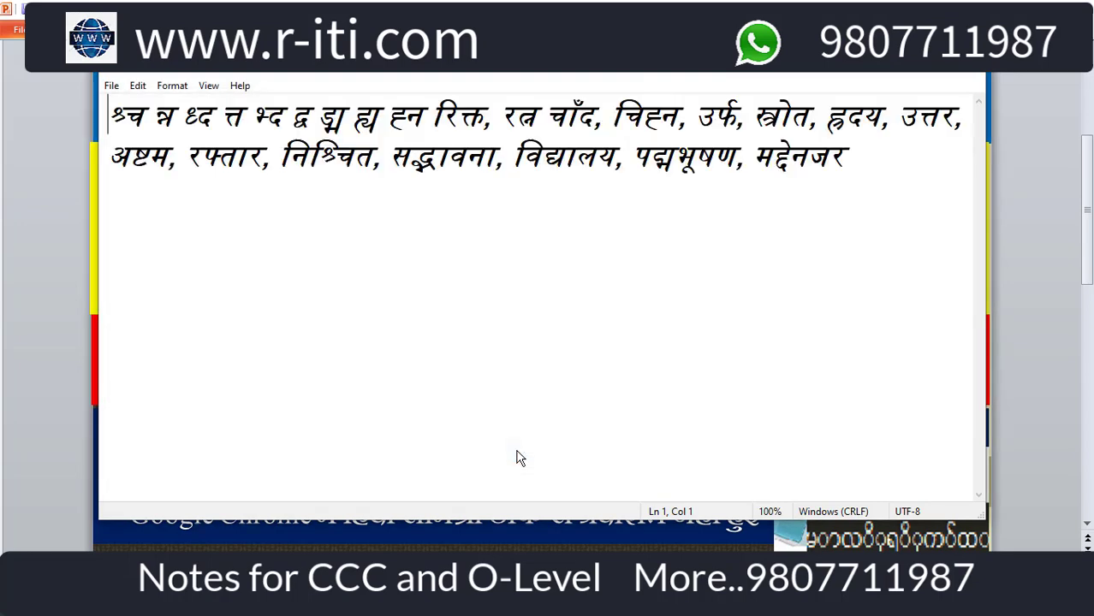
pyautogui.click(111, 85)
# - Save the text as unicode1 with ANSI encoding, accepting the Unicode character loss warning
pyautogui.click(160, 174)
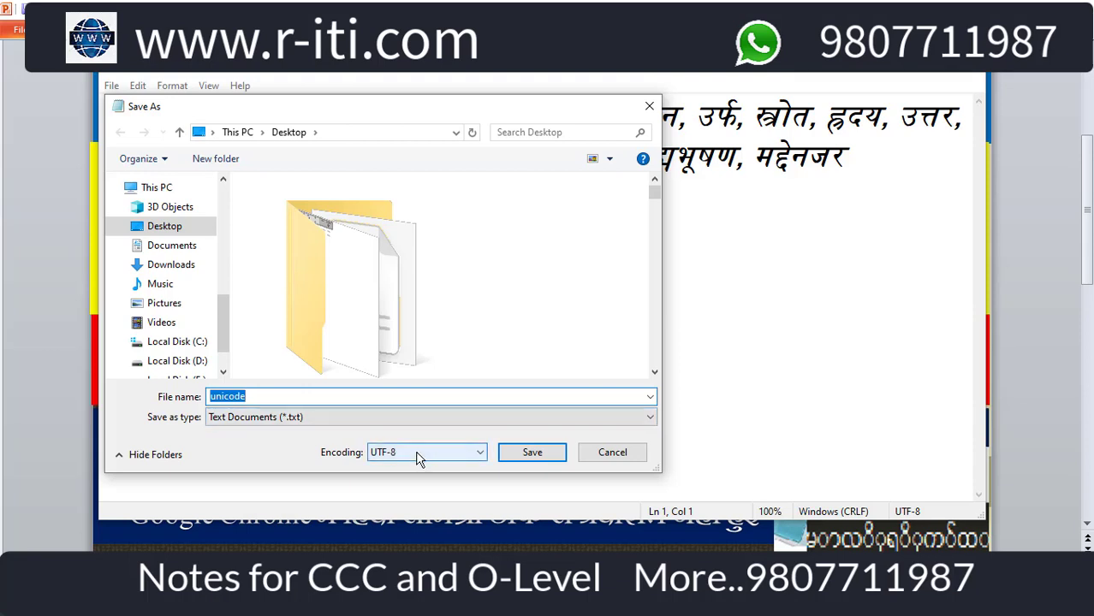
pyautogui.click(420, 453)
pyautogui.click(407, 467)
pyautogui.doubleClick(271, 395)
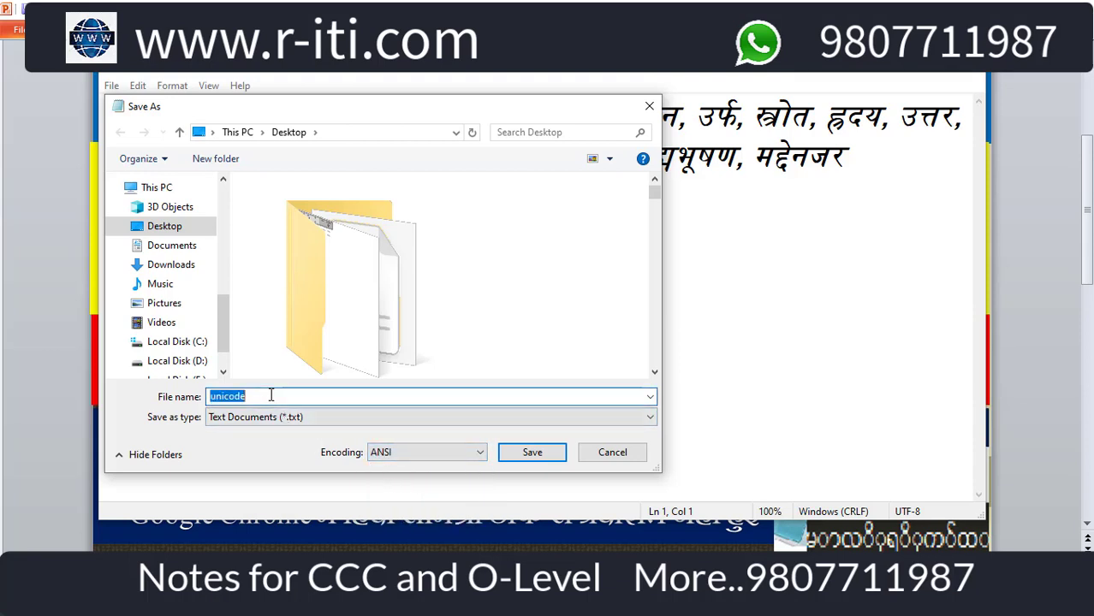
pyautogui.click(270, 394)
pyautogui.click(537, 455)
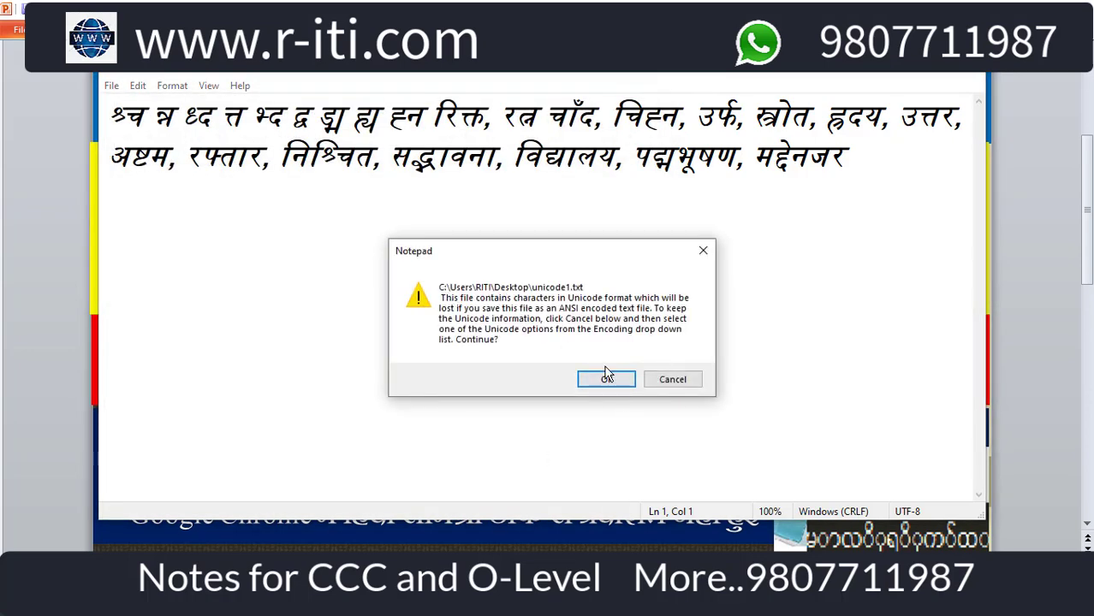
pyautogui.click(598, 381)
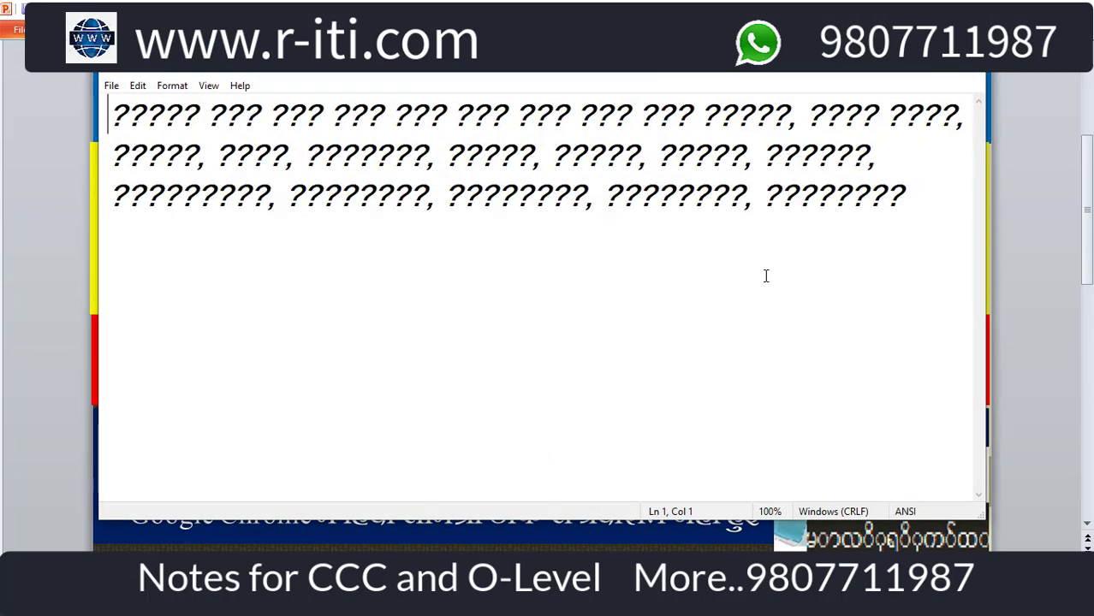
pyautogui.moveTo(907, 196)
pyautogui.mouseDown()
pyautogui.moveTo(741, 196)
pyautogui.moveTo(107, 111)
pyautogui.mouseUp()
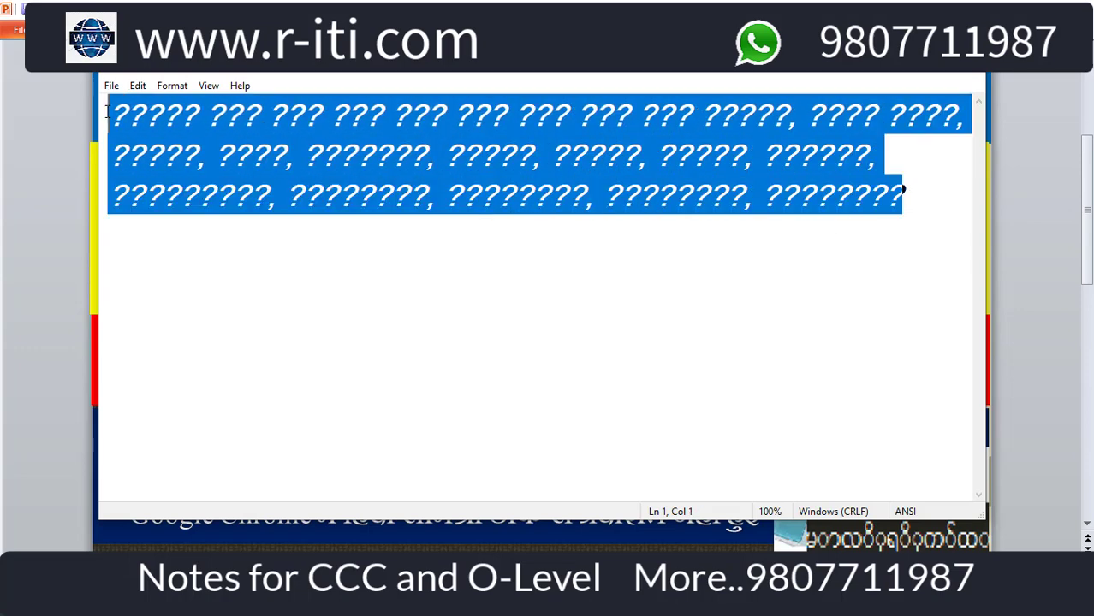
pyautogui.click(719, 365)
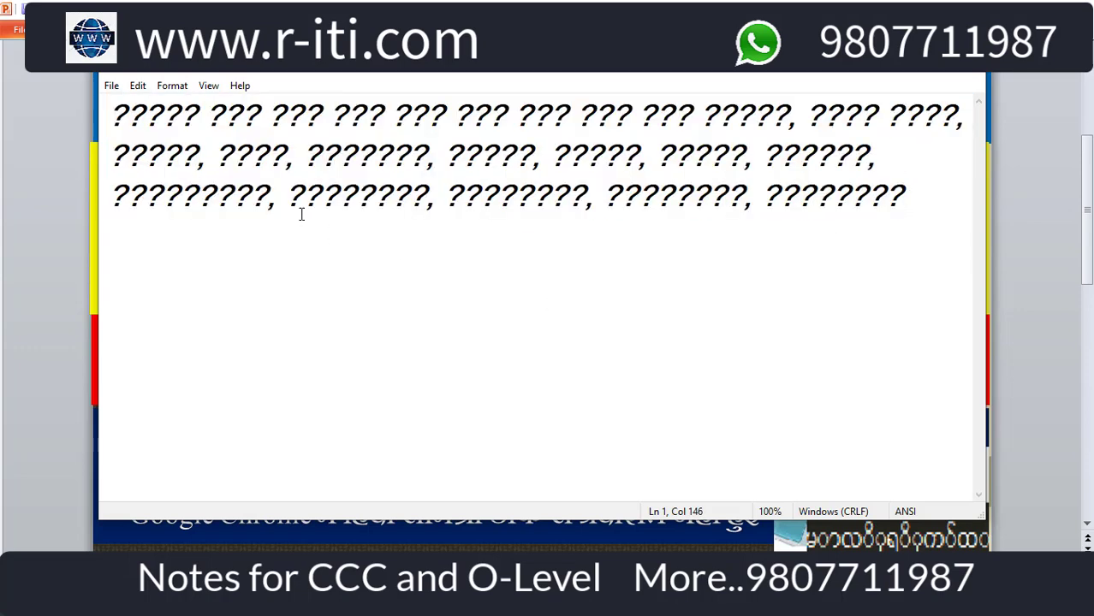
pyautogui.click(111, 85)
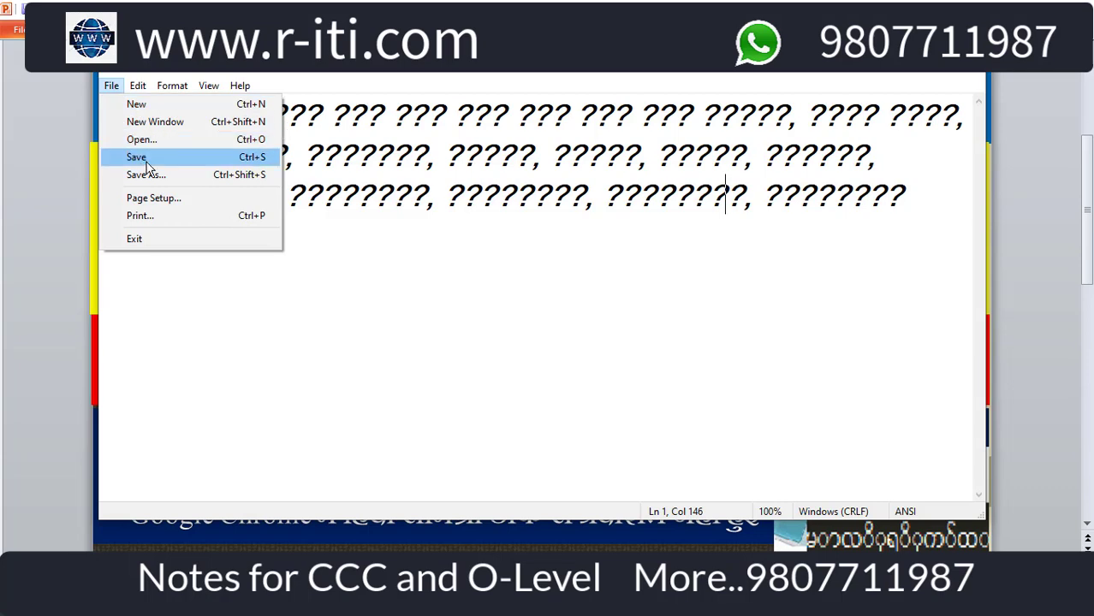
pyautogui.click(147, 175)
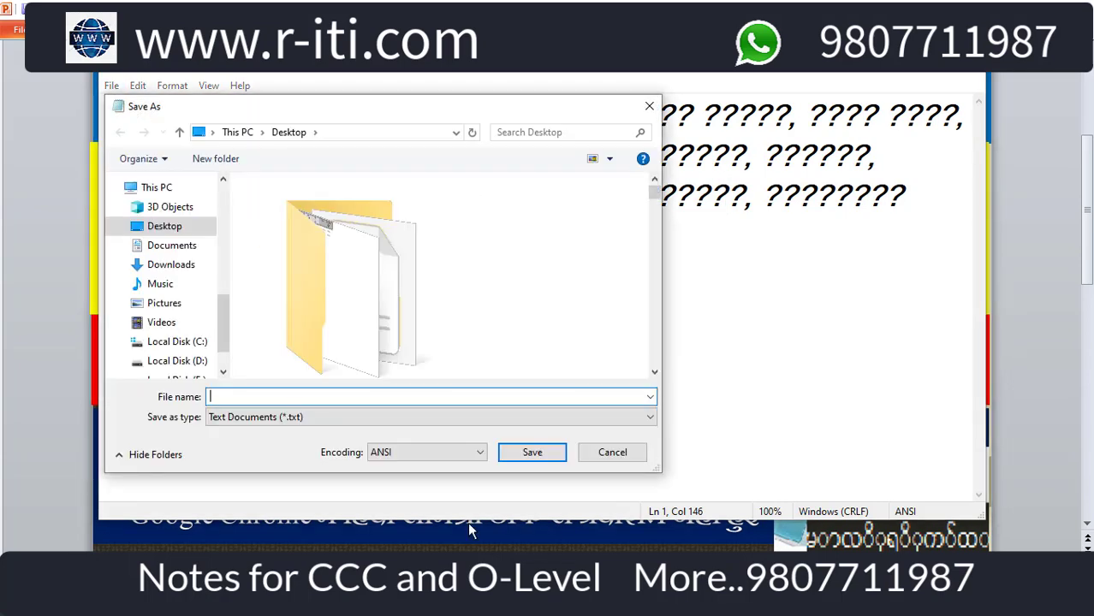
pyautogui.click(416, 451)
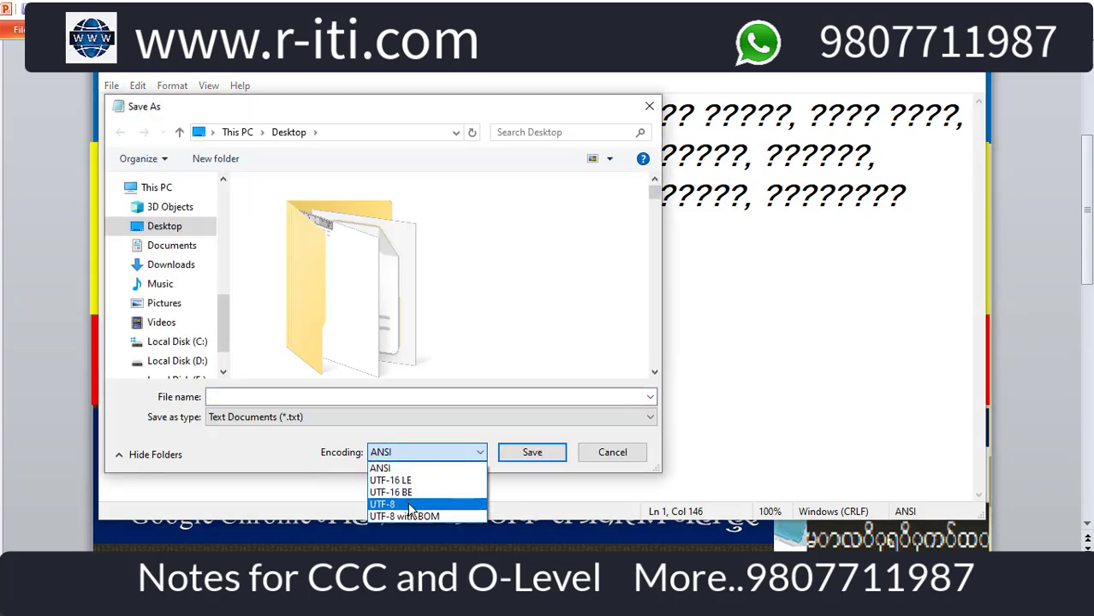
pyautogui.click(416, 440)
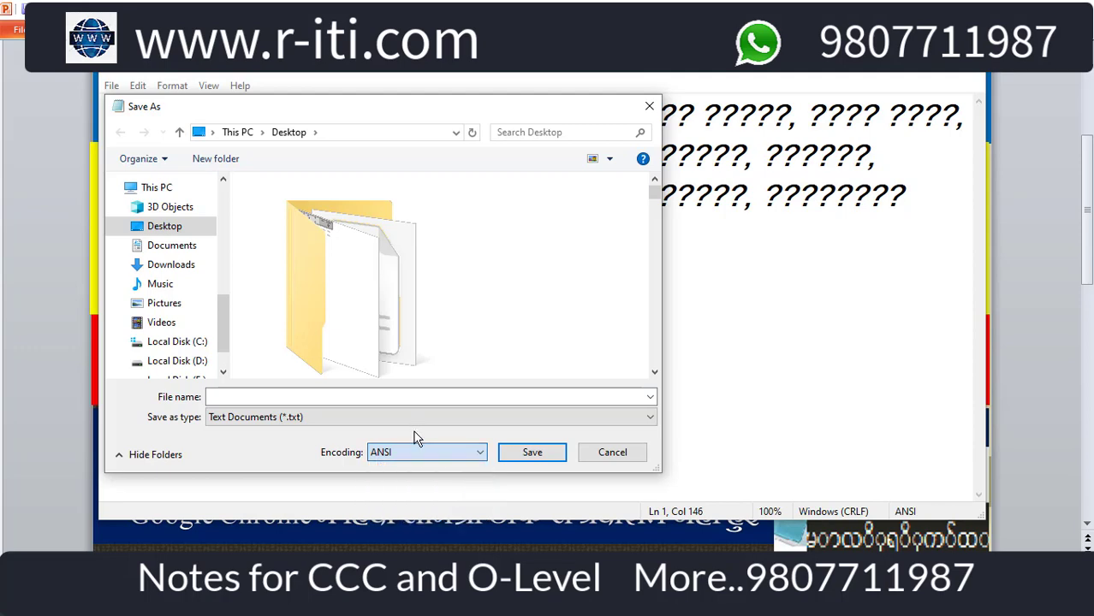
pyautogui.click(612, 454)
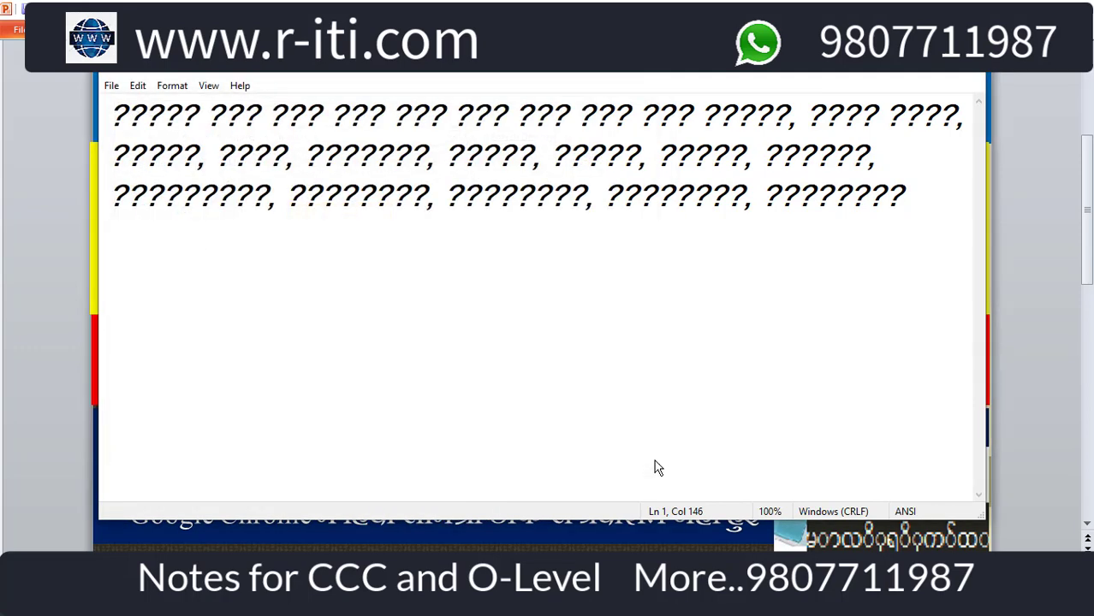
# - Minimize Notepad and switch to the Word document 'youtube comunity mcq update'
pyautogui.click(893, 75)
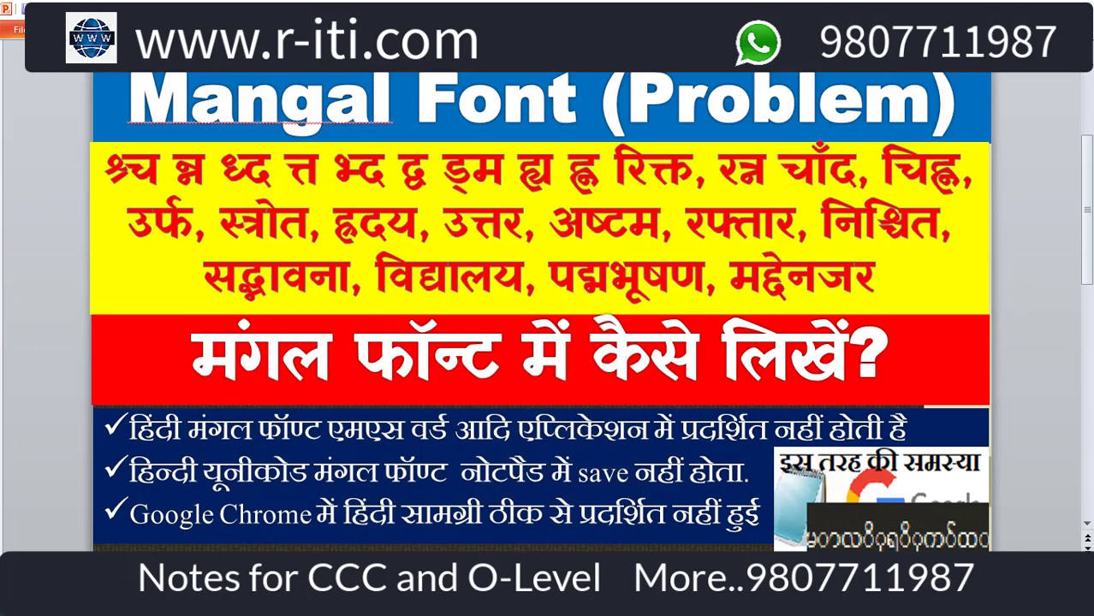
pyautogui.moveTo(218, 603)
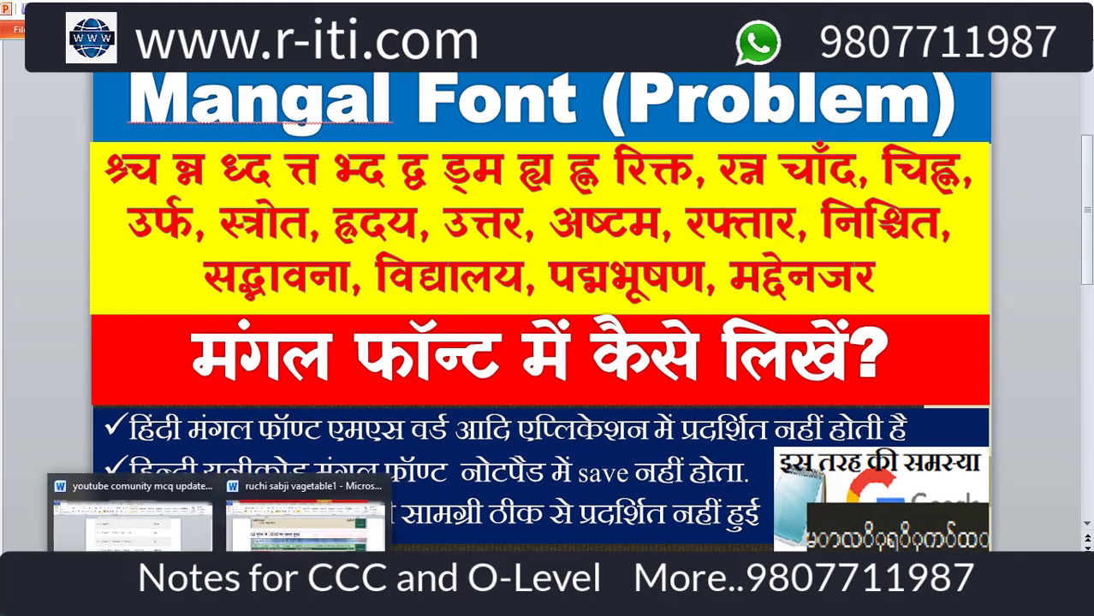
pyautogui.click(133, 513)
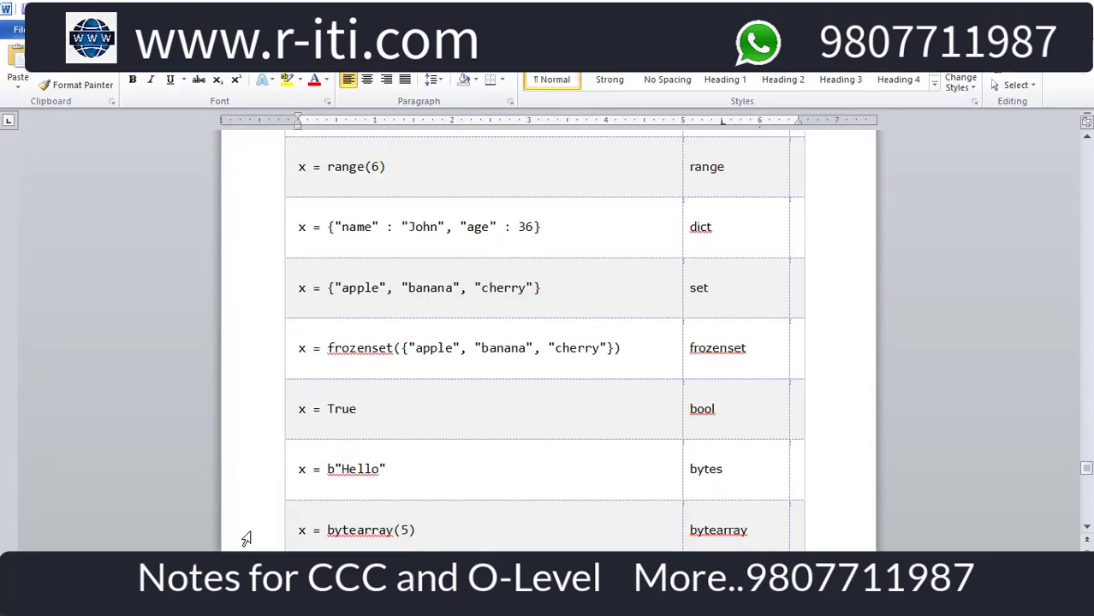
# - Create a new blank document and type the Devanagari conjunct line 'र् तिरतेकिरत्रितोरितेर तिरोत्किरकत्र त्रितो'
pyautogui.hotkey('ctrl', 'n')
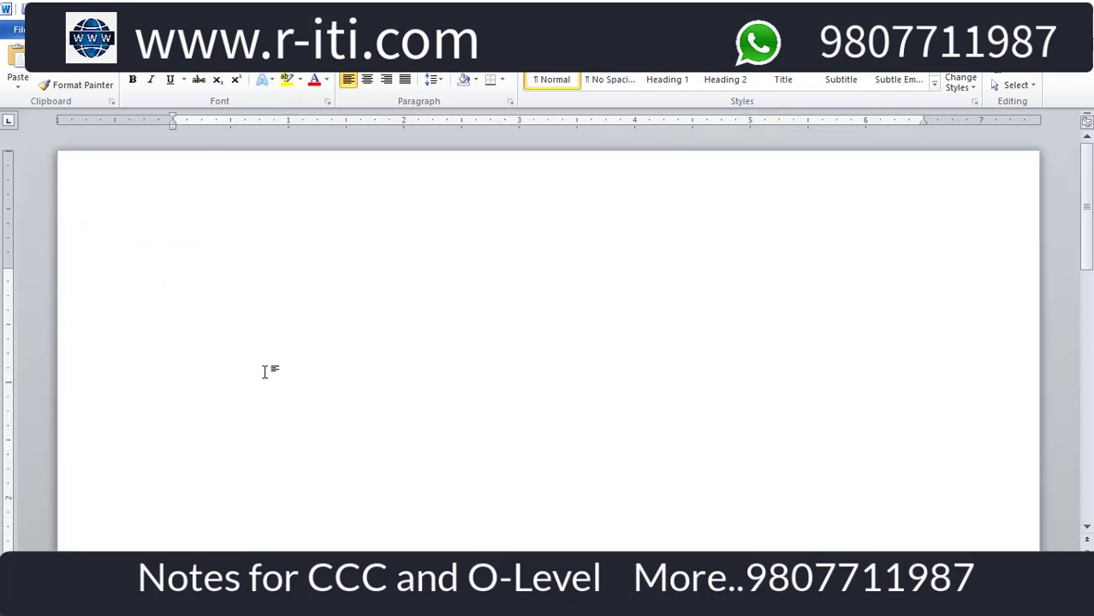
pyautogui.write('तर्तर् तिरते')
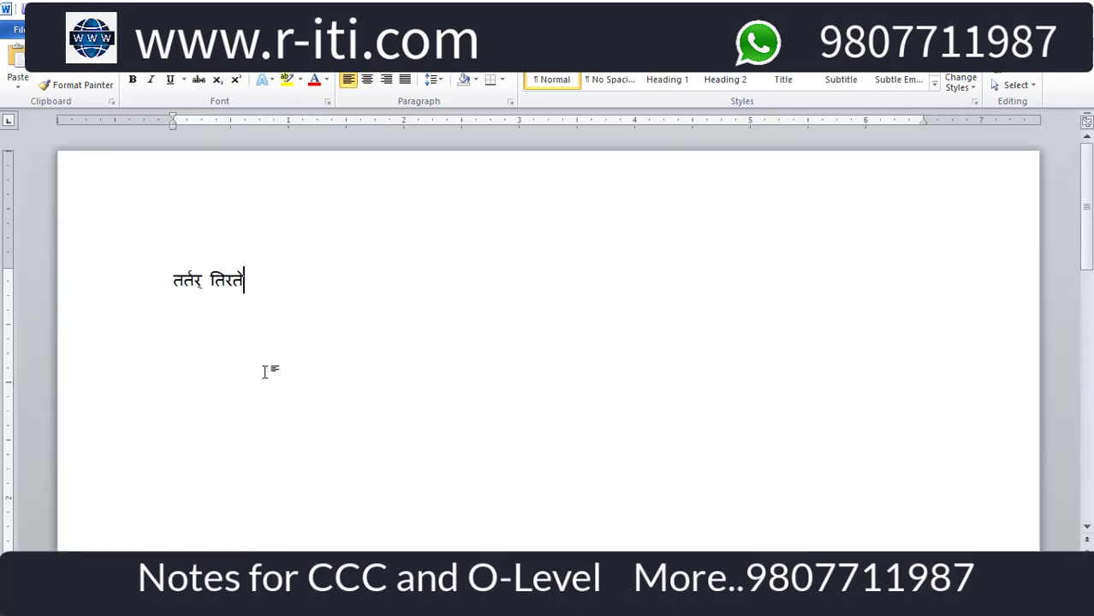
pyautogui.write('किरत्रितोरितेर तिरोत्किरकत्र त्रितो')
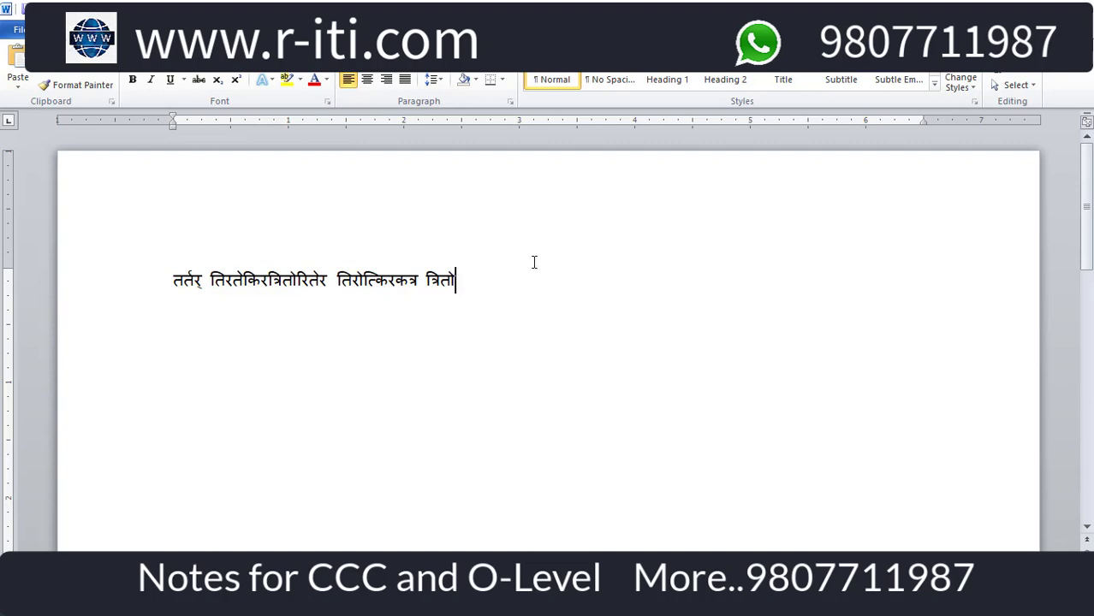
pyautogui.moveTo(474, 281); pyautogui.dragTo(141, 280)
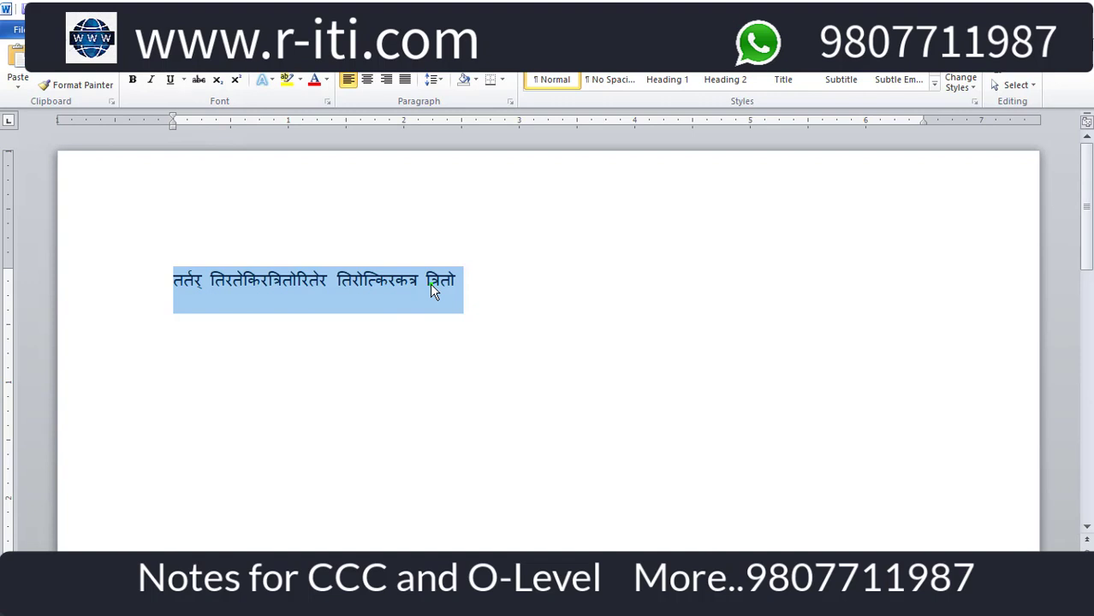
# - Handwrite 2010 and 2007 annotations on screen, clear them, and reselect the Devanagari line
pyautogui.moveTo(628, 445); pyautogui.dragTo(753, 529)
pyautogui.moveTo(768, 395); pyautogui.dragTo(792, 383)
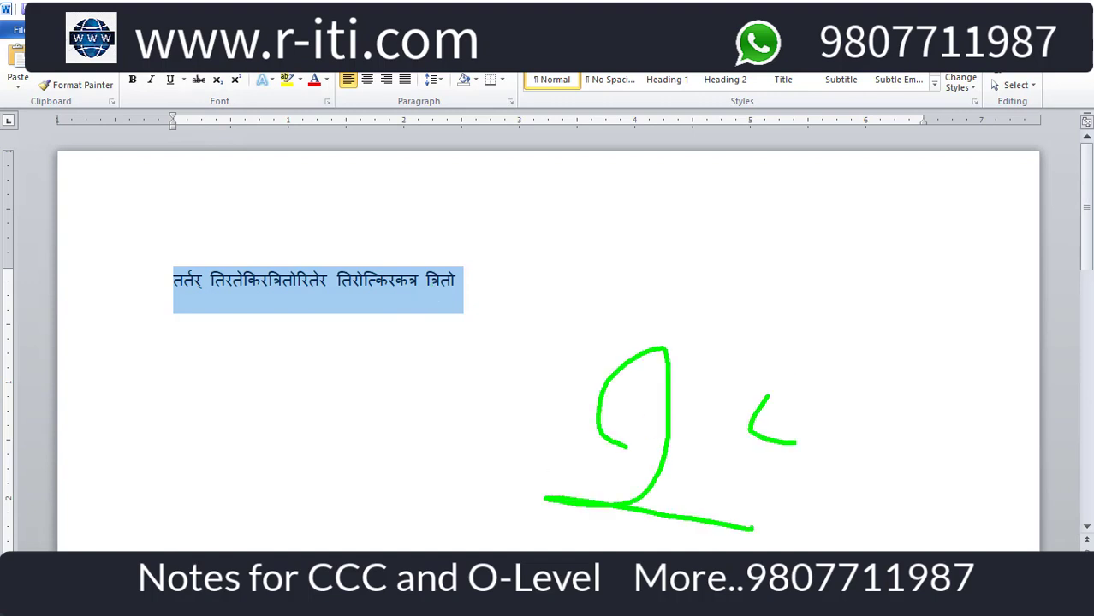
pyautogui.moveTo(834, 281); pyautogui.dragTo(895, 421)
pyautogui.moveTo(949, 290); pyautogui.dragTo(943, 291)
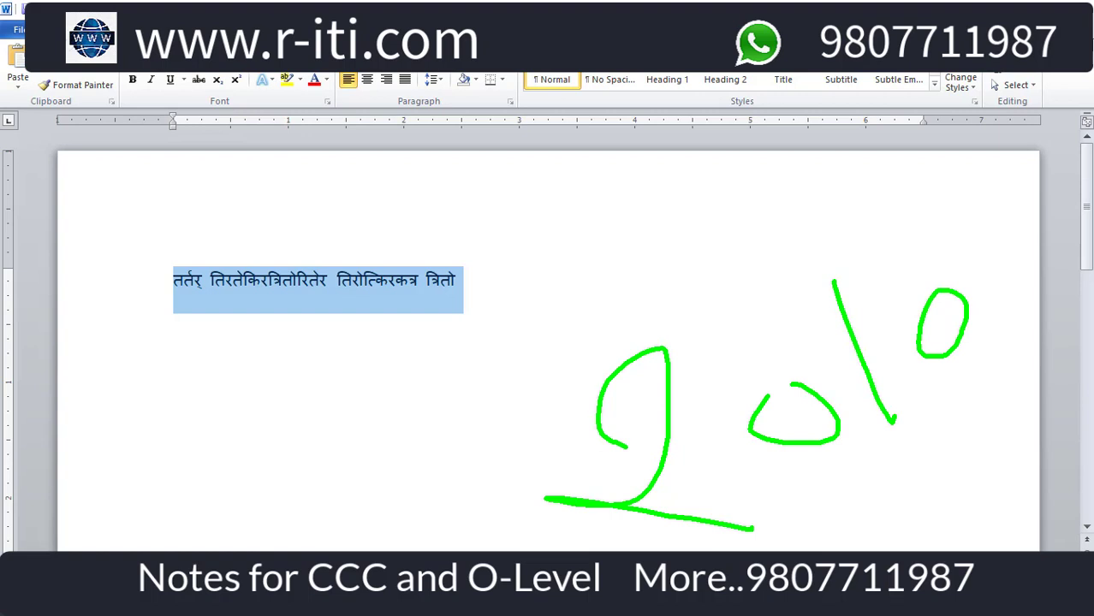
pyautogui.moveTo(500, 257); pyautogui.dragTo(568, 324)
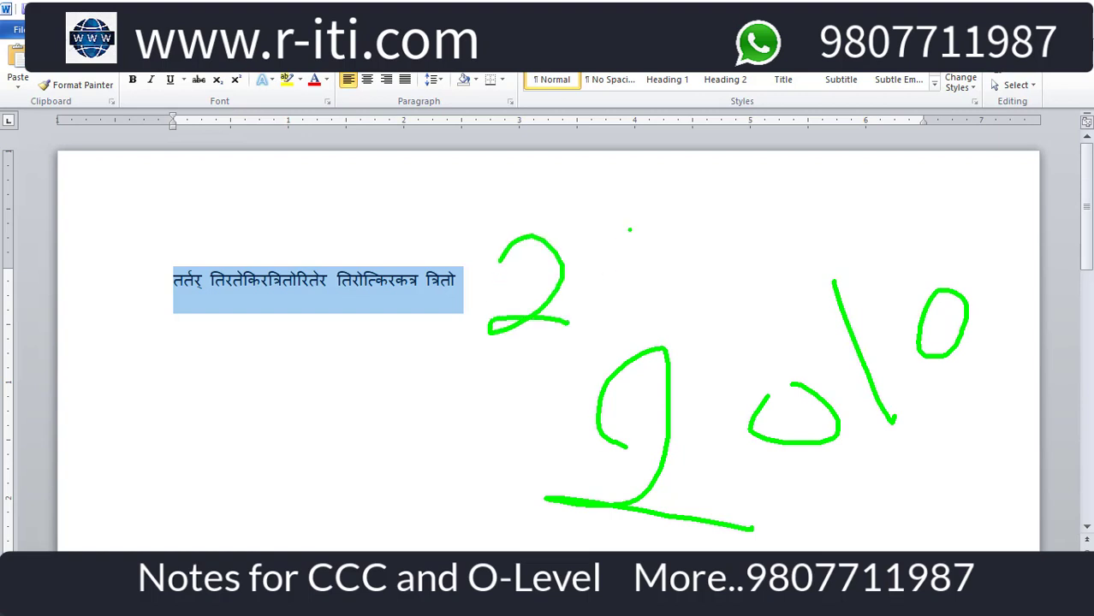
pyautogui.moveTo(630, 229); pyautogui.dragTo(642, 238)
pyautogui.moveTo(710, 219)
pyautogui.mouseDown()
pyautogui.moveTo(699, 260)
pyautogui.moveTo(728, 211)
pyautogui.moveTo(810, 264)
pyautogui.mouseUp()
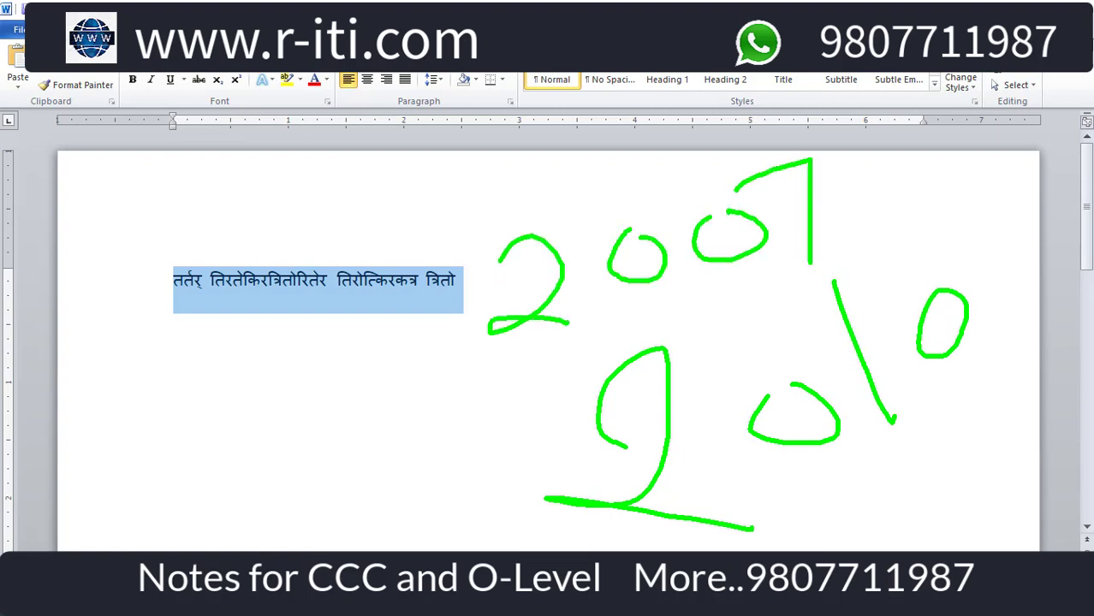
pyautogui.moveTo(881, 247); pyautogui.dragTo(365, 409)
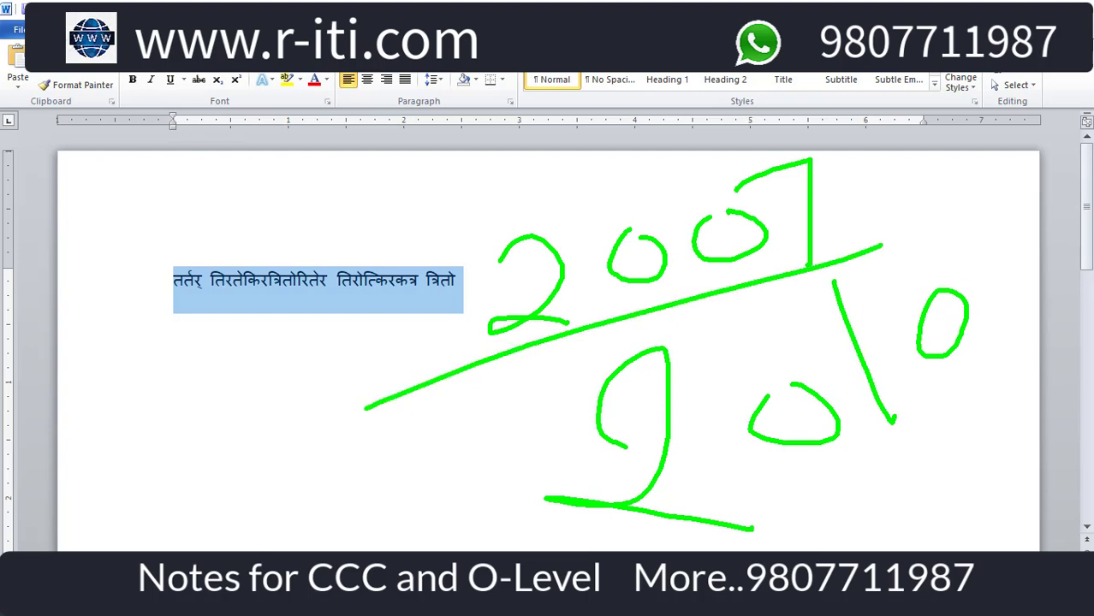
pyautogui.moveTo(306, 511); pyautogui.dragTo(457, 450)
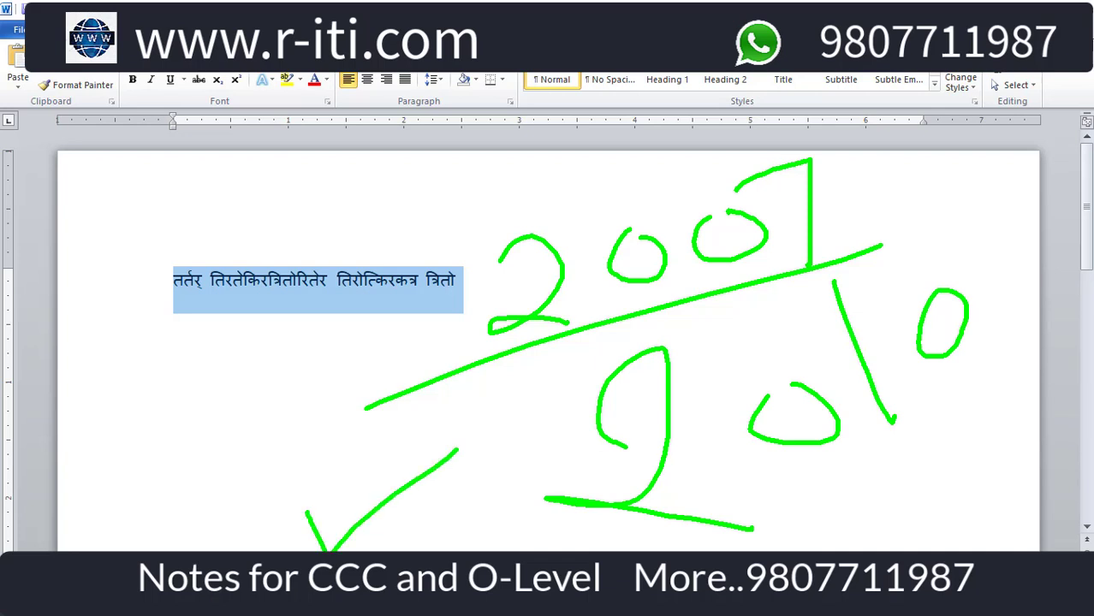
pyautogui.press('Escape')
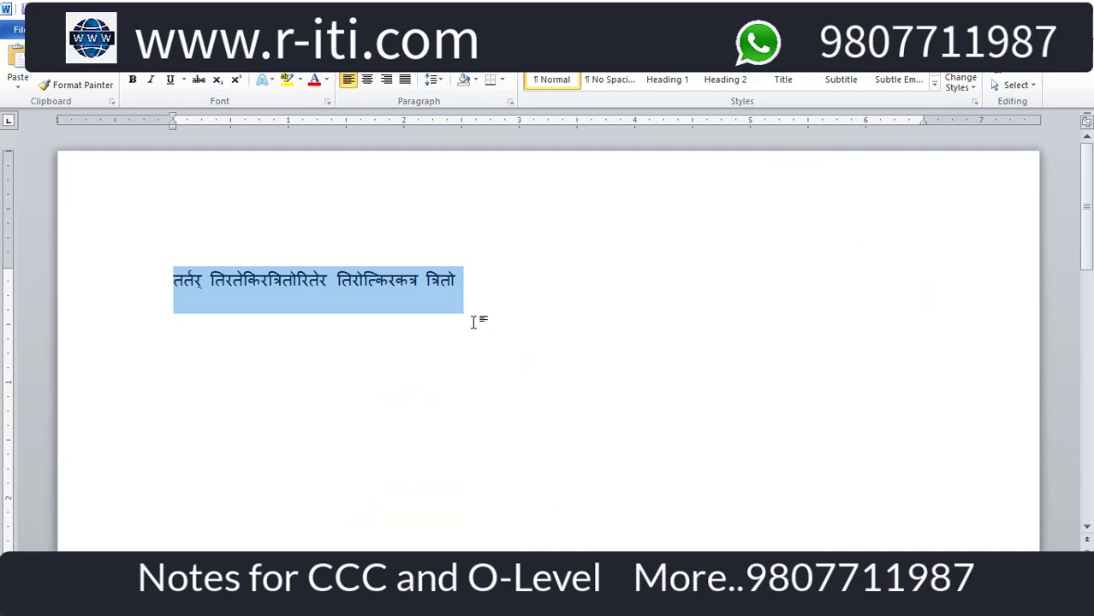
pyautogui.moveTo(476, 288); pyautogui.dragTo(169, 263)
# - Replace the line with 'djlfjsad lfjपकिरिरकत्रि त्केर' and apply the Mangal font to it
pyautogui.press('Delete')
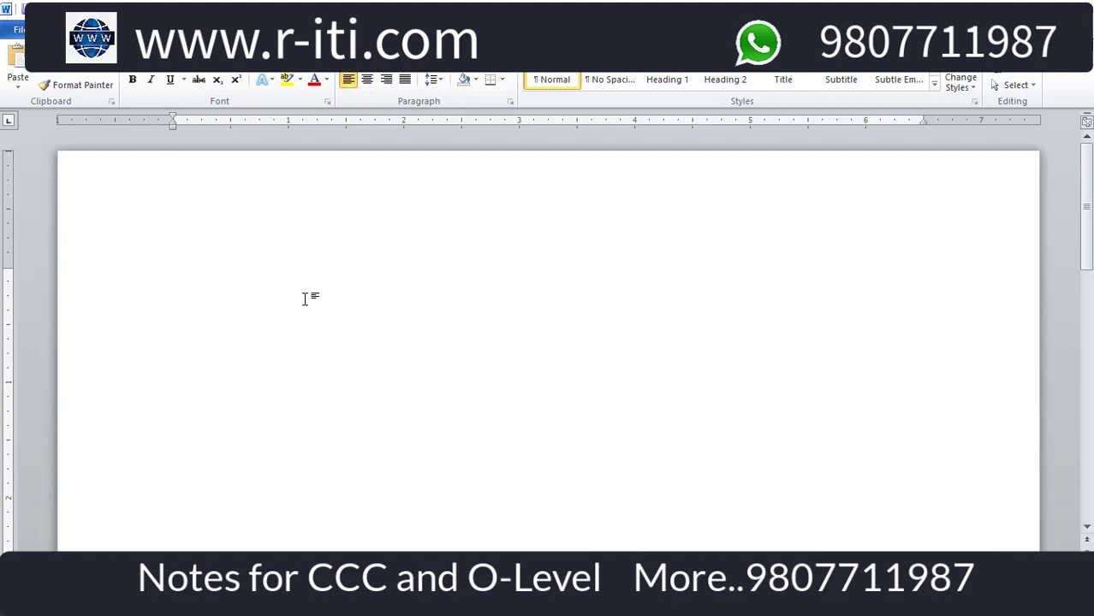
pyautogui.write('djlfjsad lfj')
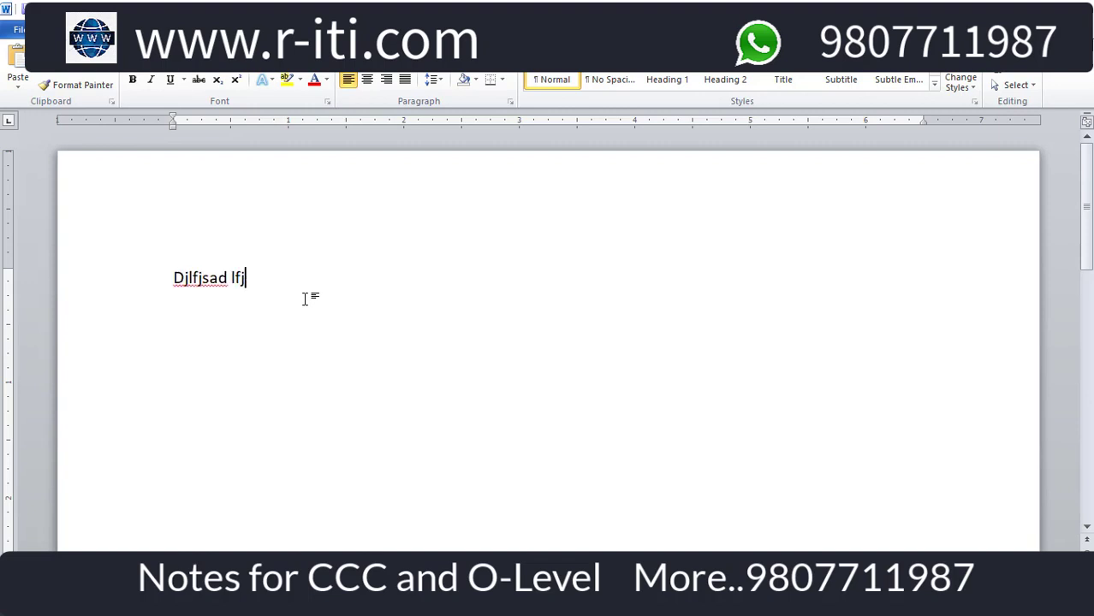
pyautogui.write('पकिरिरकत्रि')
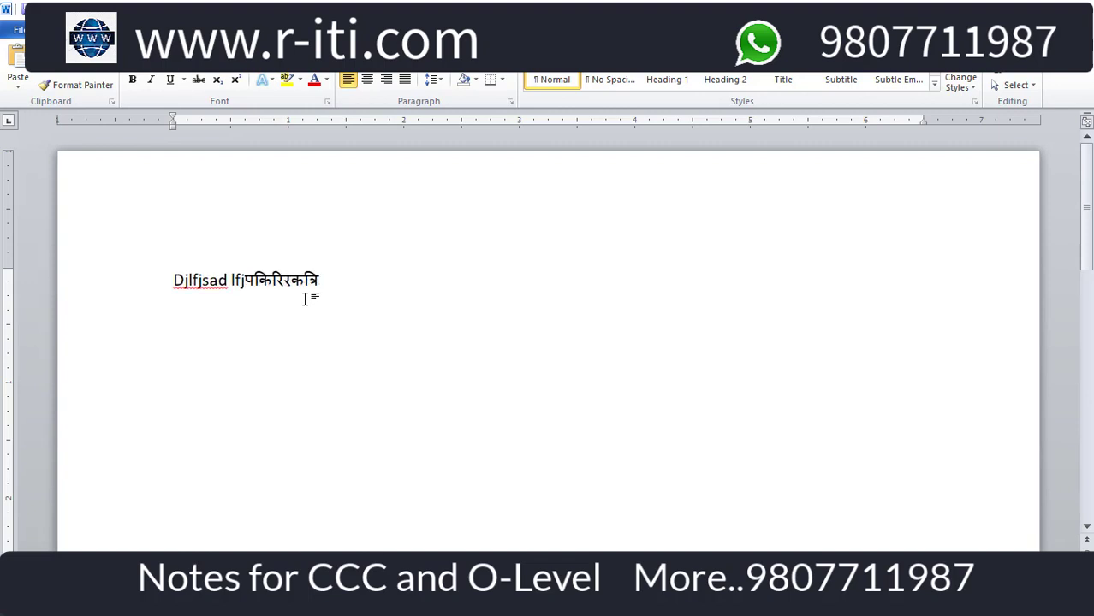
pyautogui.write(' त्केर')
pyautogui.moveTo(370, 287); pyautogui.dragTo(164, 257)
pyautogui.click(199, 71)
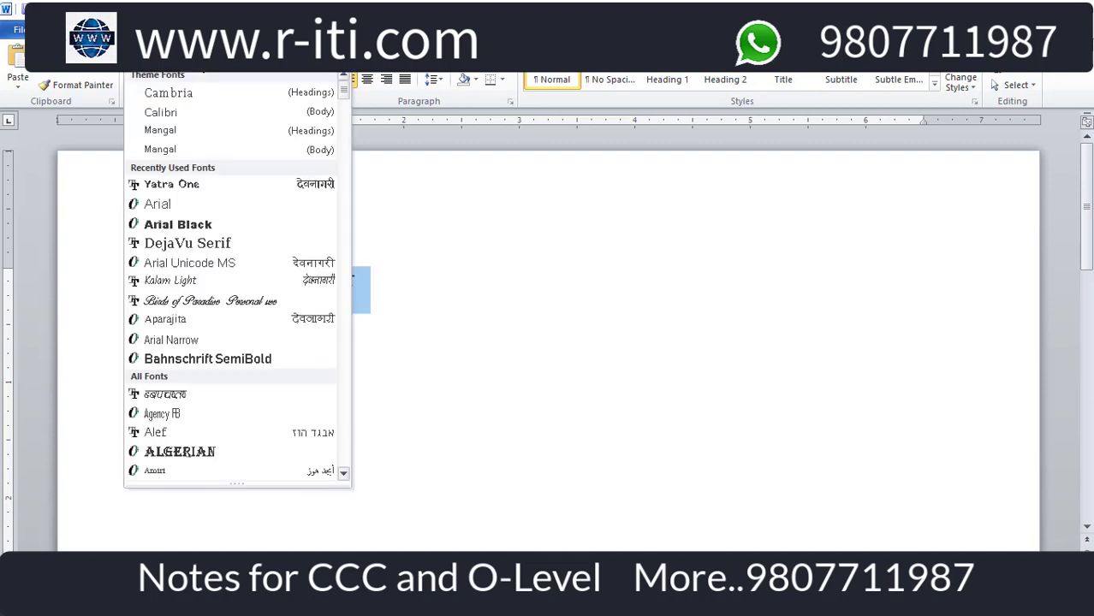
pyautogui.click(189, 147)
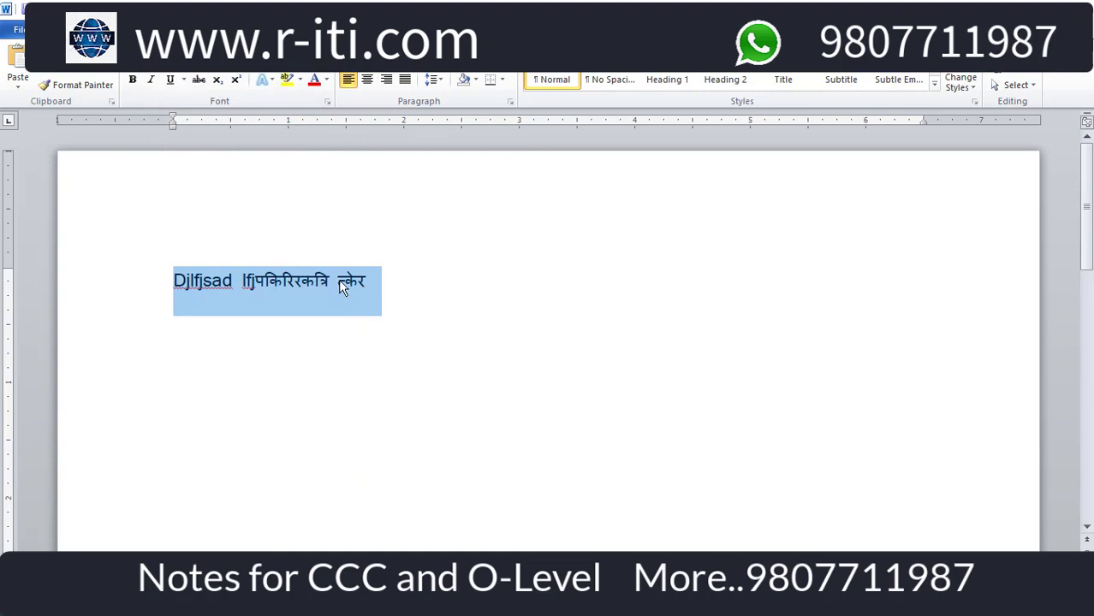
# - Change the test line's font to Kokila, then reselect the line
pyautogui.click(386, 288)
pyautogui.click(97, 275)
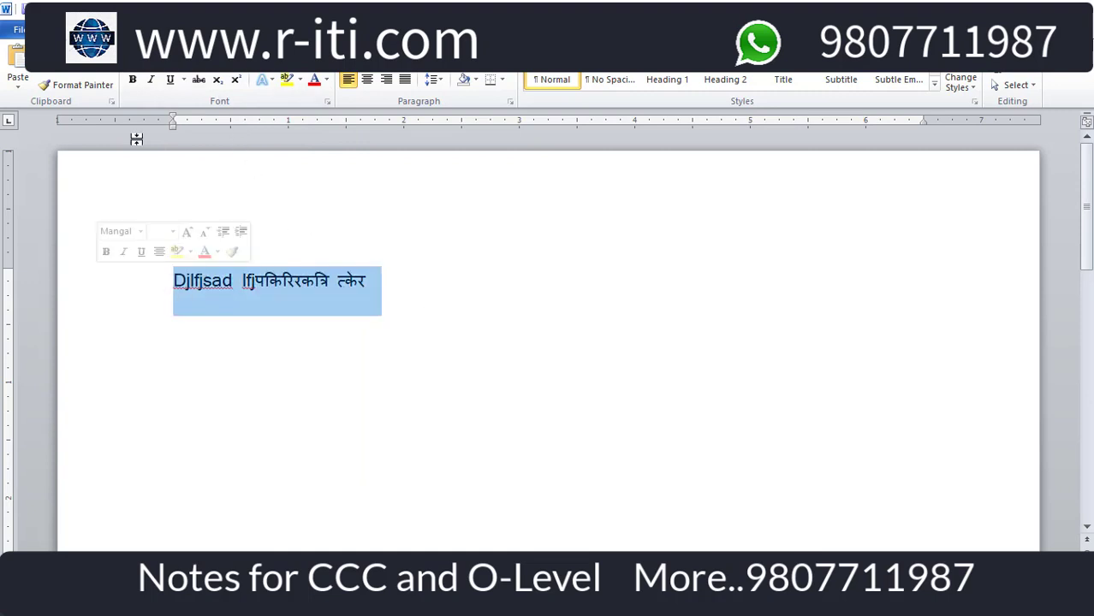
pyautogui.click(198, 70)
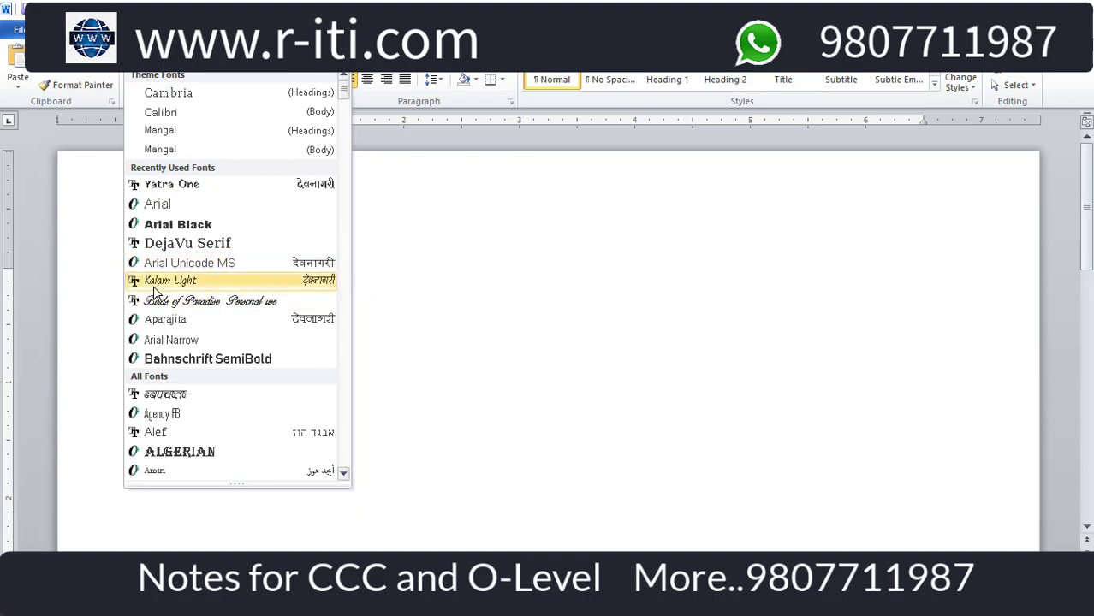
pyautogui.scroll(-4, 252, 374)
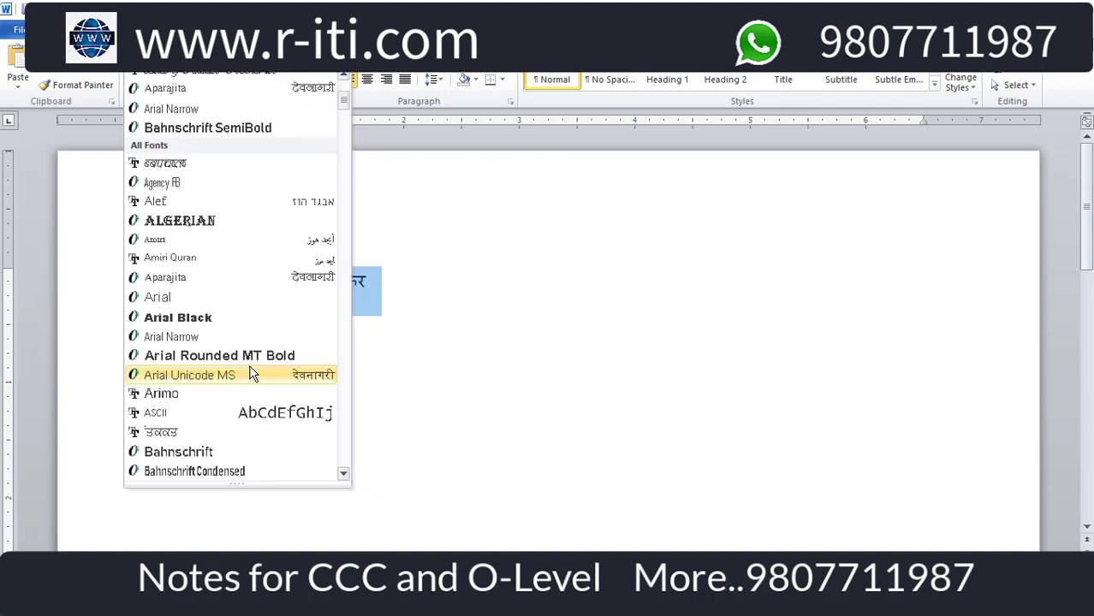
pyautogui.scroll(-3, 249, 368)
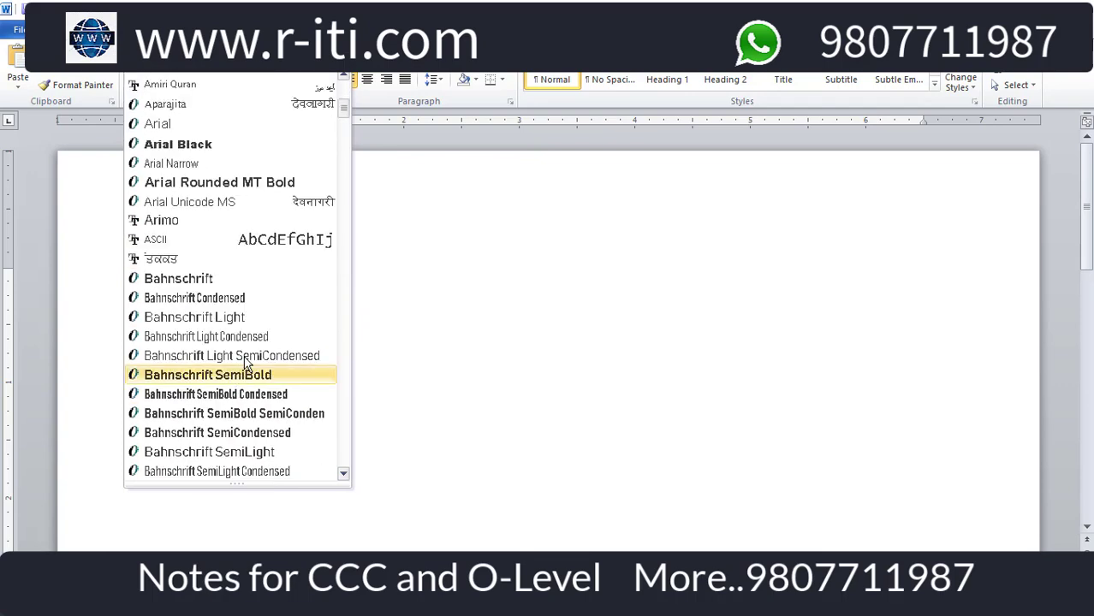
pyautogui.scroll(-4, 257, 342)
pyautogui.scroll(-5, 283, 308)
pyautogui.scroll(-3, 291, 360)
pyautogui.scroll(-6, 304, 390)
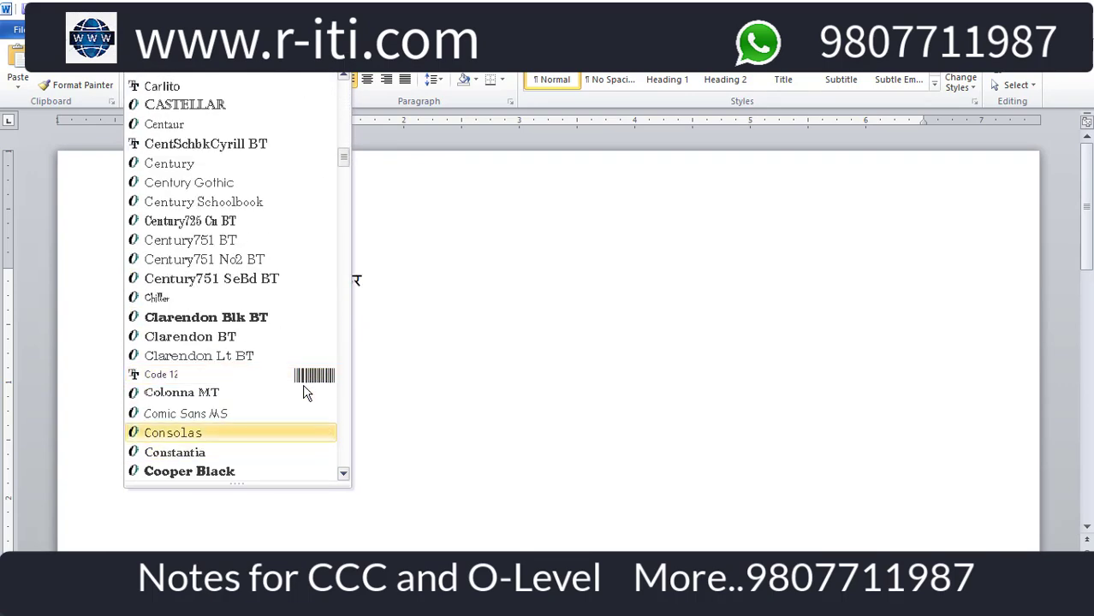
pyautogui.scroll(-5, 283, 387)
pyautogui.scroll(-1, 274, 360)
pyautogui.scroll(-5, 303, 276)
pyautogui.scroll(-6, 301, 276)
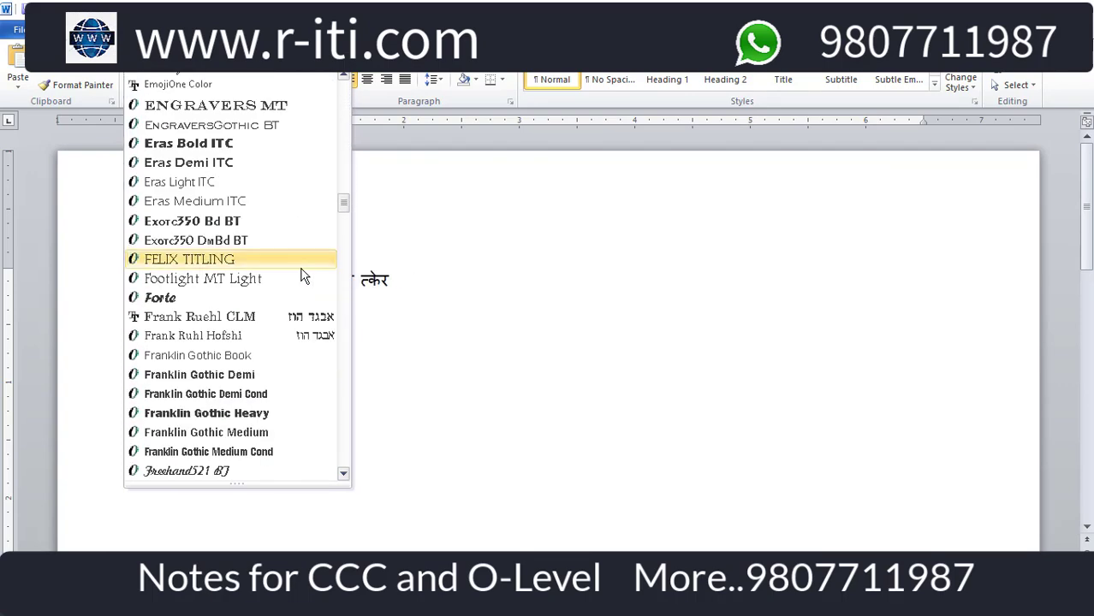
pyautogui.scroll(-8, 304, 286)
pyautogui.scroll(-7, 306, 300)
pyautogui.scroll(-7, 307, 307)
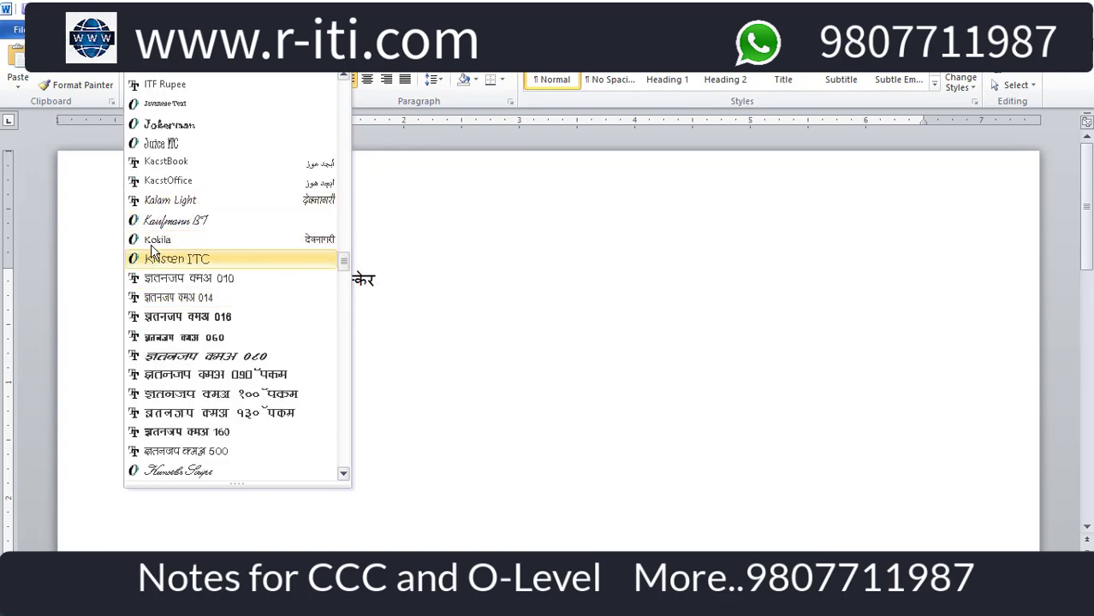
pyautogui.click(317, 240)
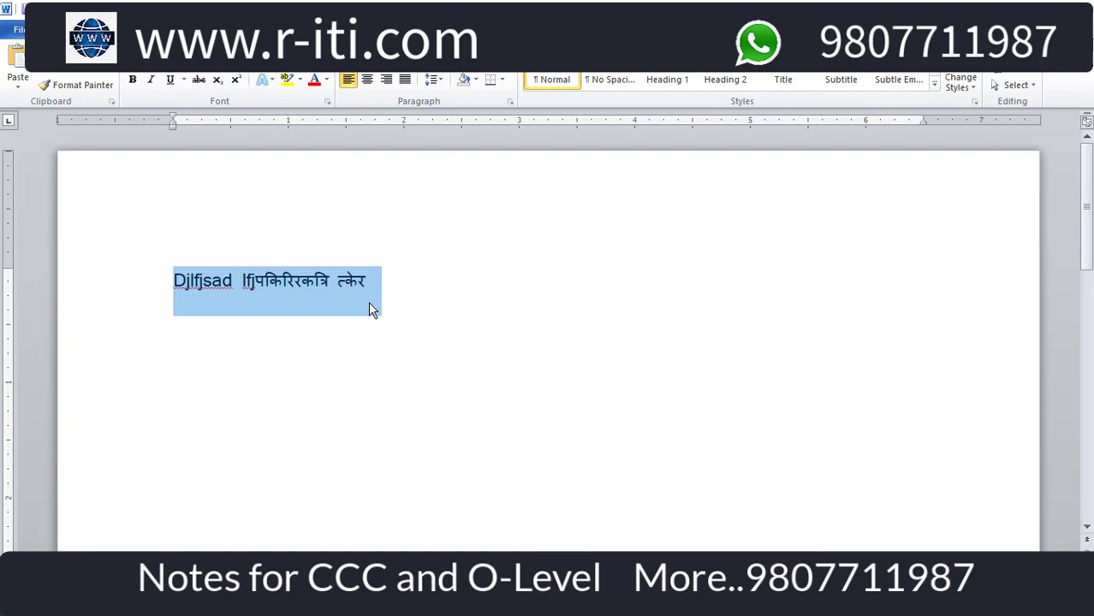
pyautogui.click(411, 293)
pyautogui.click(111, 269)
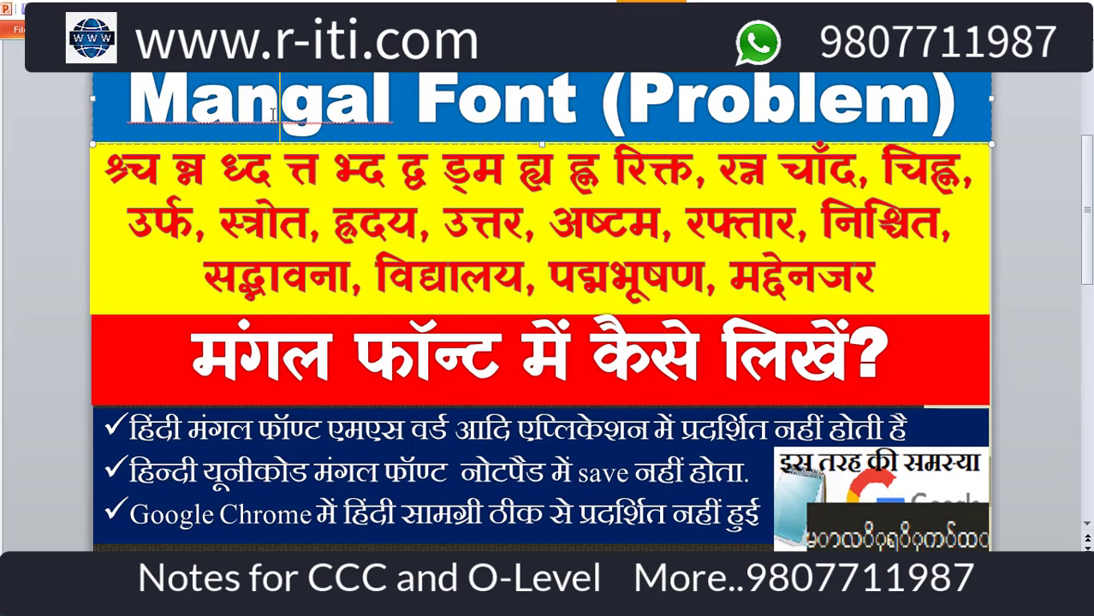
# - Select every conjunct word in the slide's yellow box, from first word to last
pyautogui.click(209, 206)
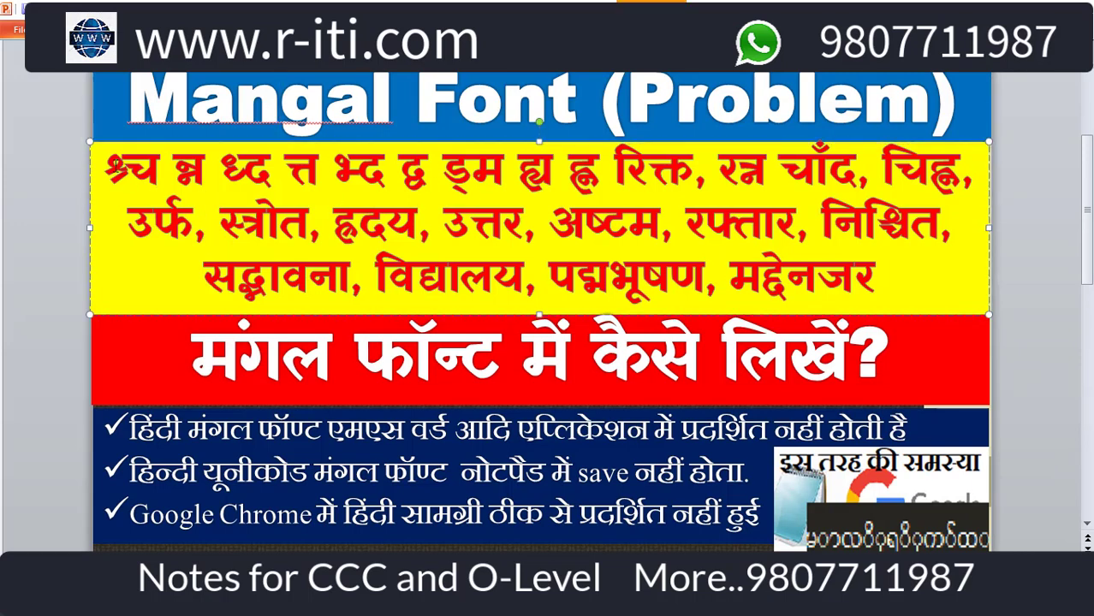
pyautogui.moveTo(111, 167); pyautogui.dragTo(843, 305)
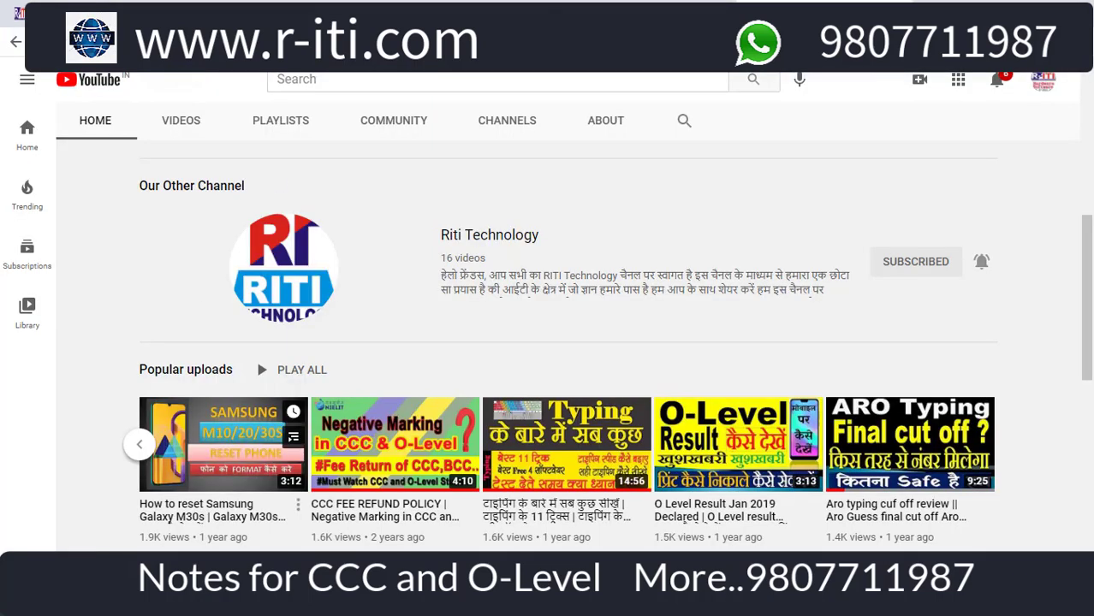
# - Open a new Chrome tab and enter the search 'google chrome unicode'
pyautogui.hotkey('ctrl', 't')
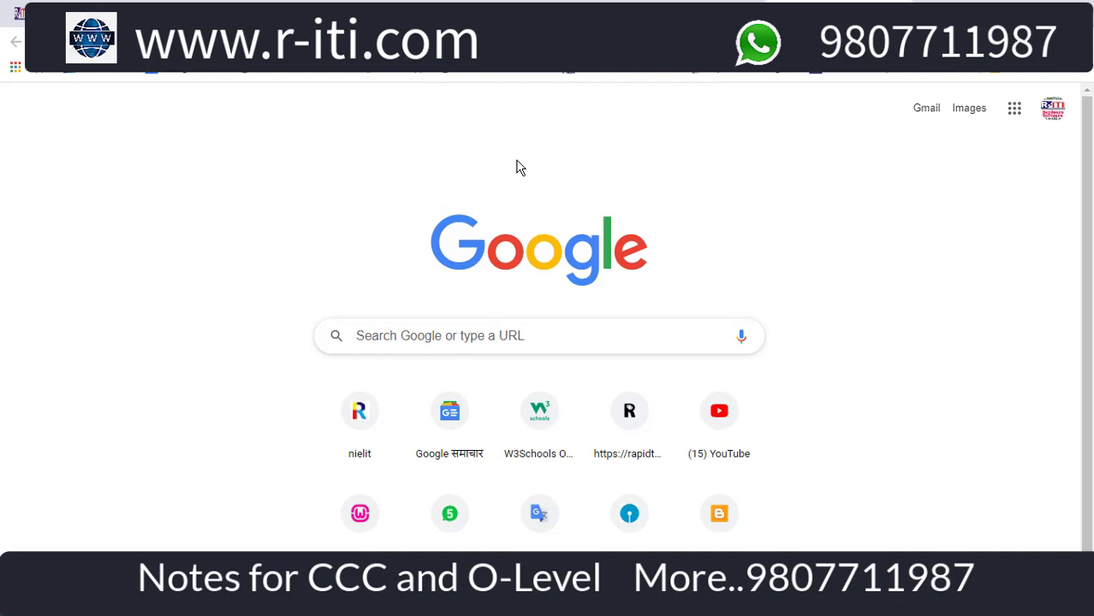
pyautogui.write('ab')
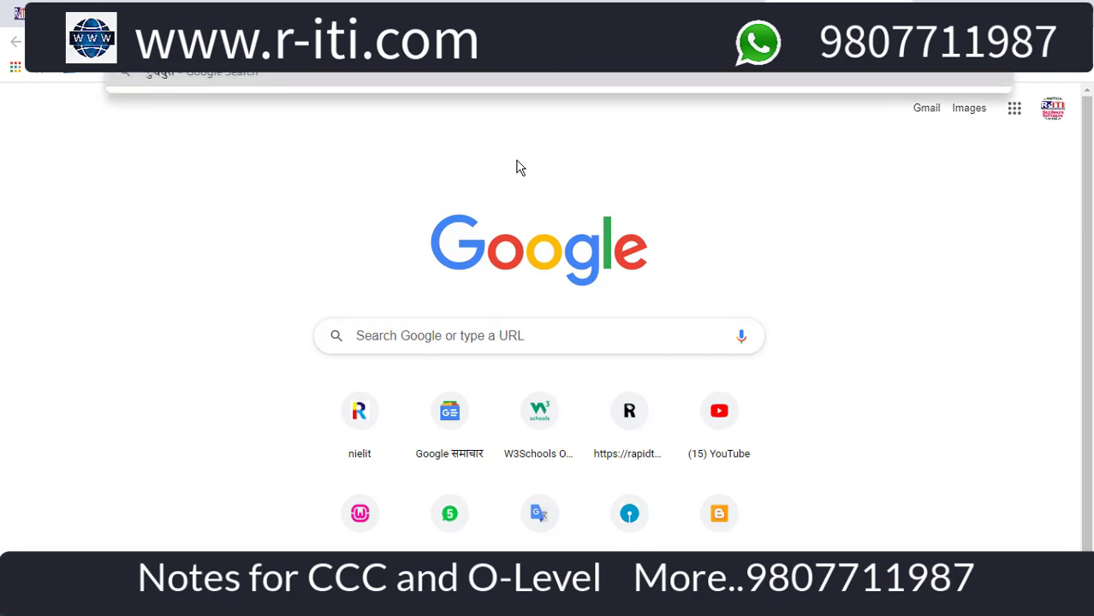
pyautogui.press('Return')
pyautogui.write('go')
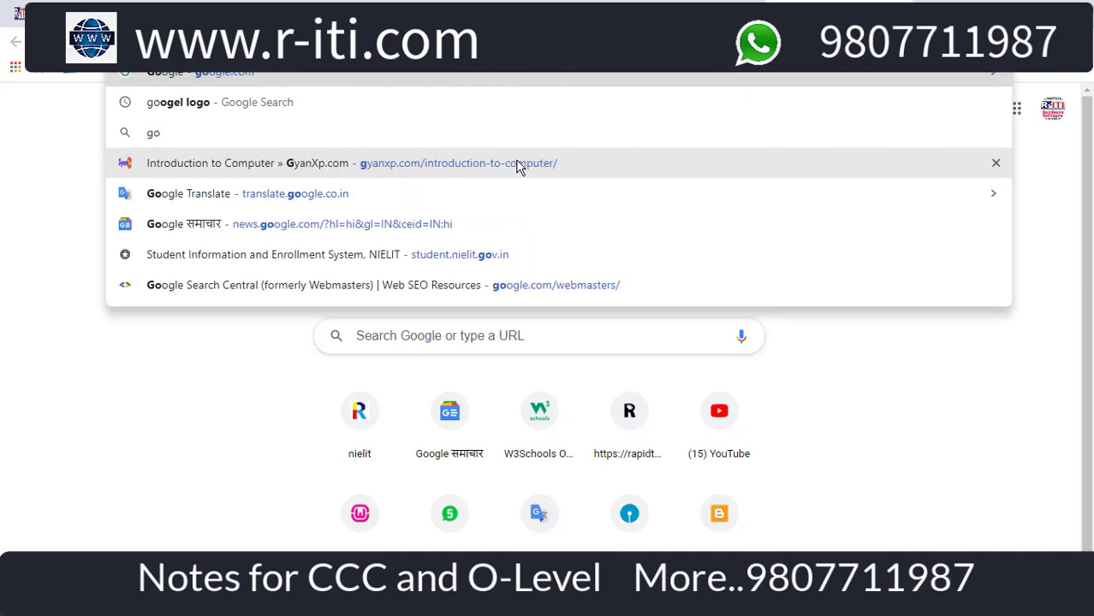
pyautogui.write('ogle ch')
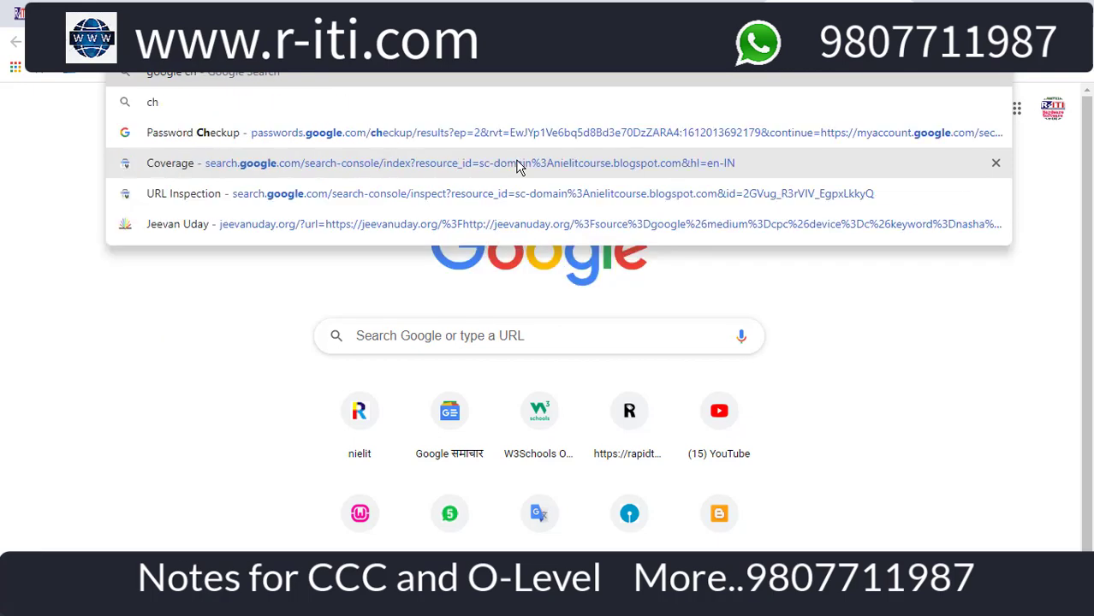
pyautogui.write('rome un')
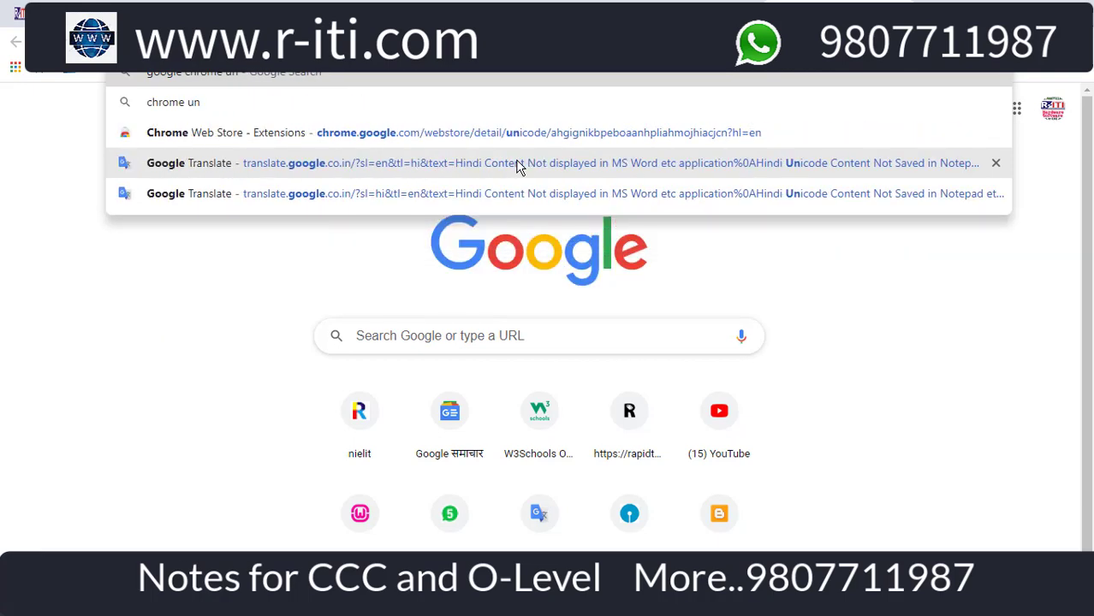
pyautogui.write('icode')
# - Run the 'google chrome unicode' search and open the support.google.com encoding-settings article in a new tab
pyautogui.press('Return')
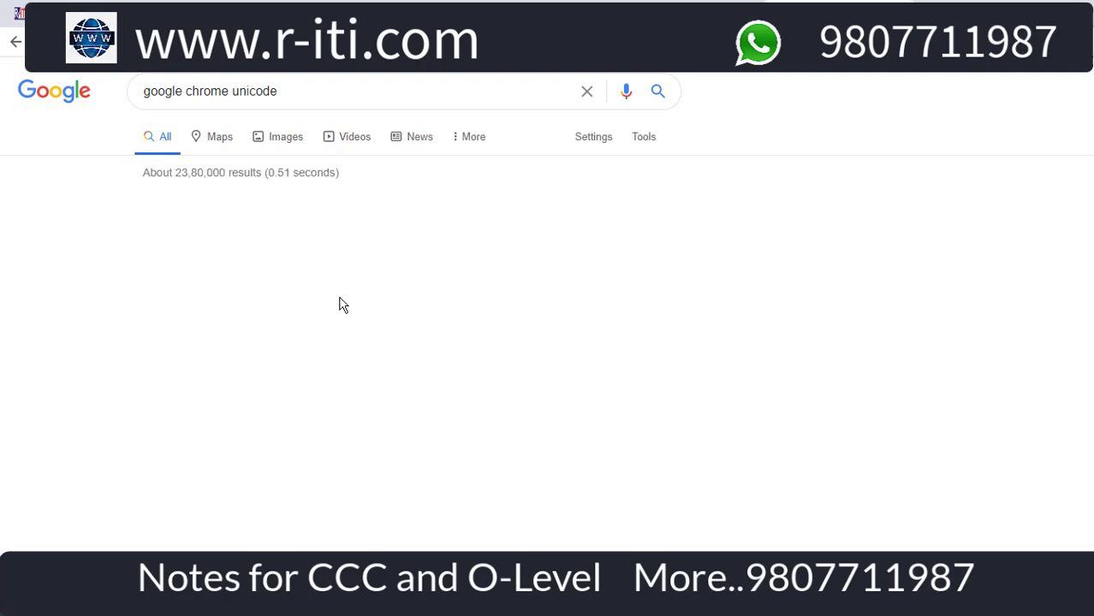
pyautogui.scroll(-1, 573, 278)
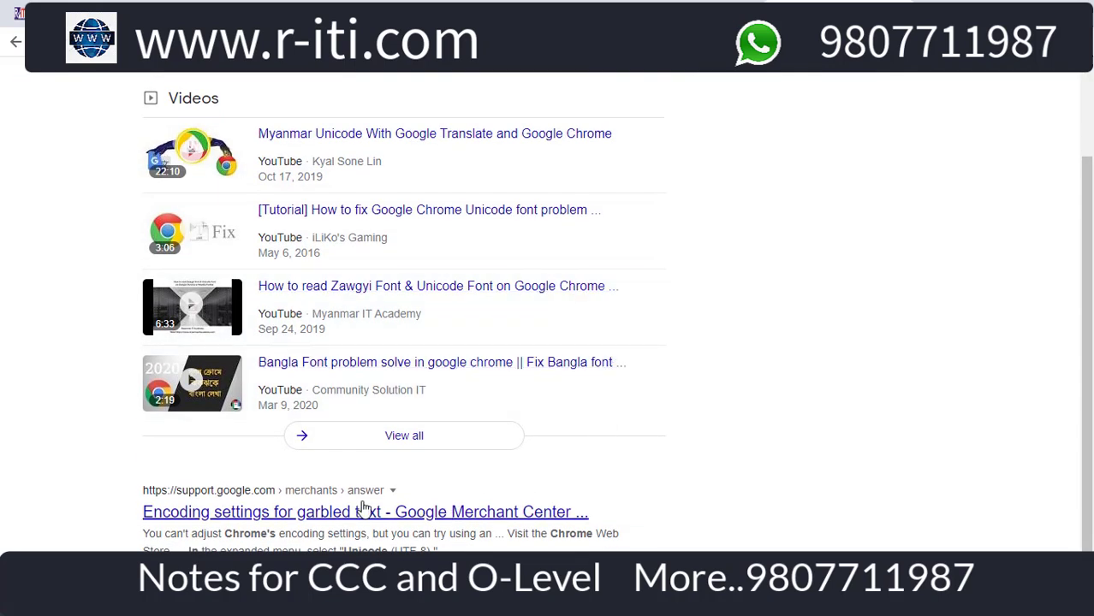
pyautogui.rightClick(286, 517)
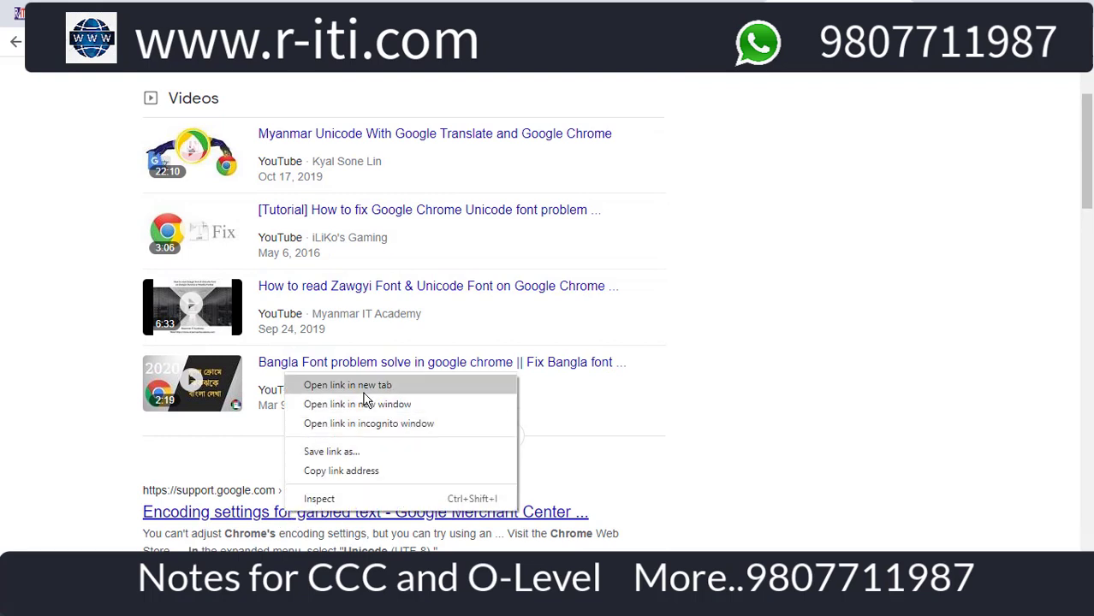
pyautogui.click(342, 383)
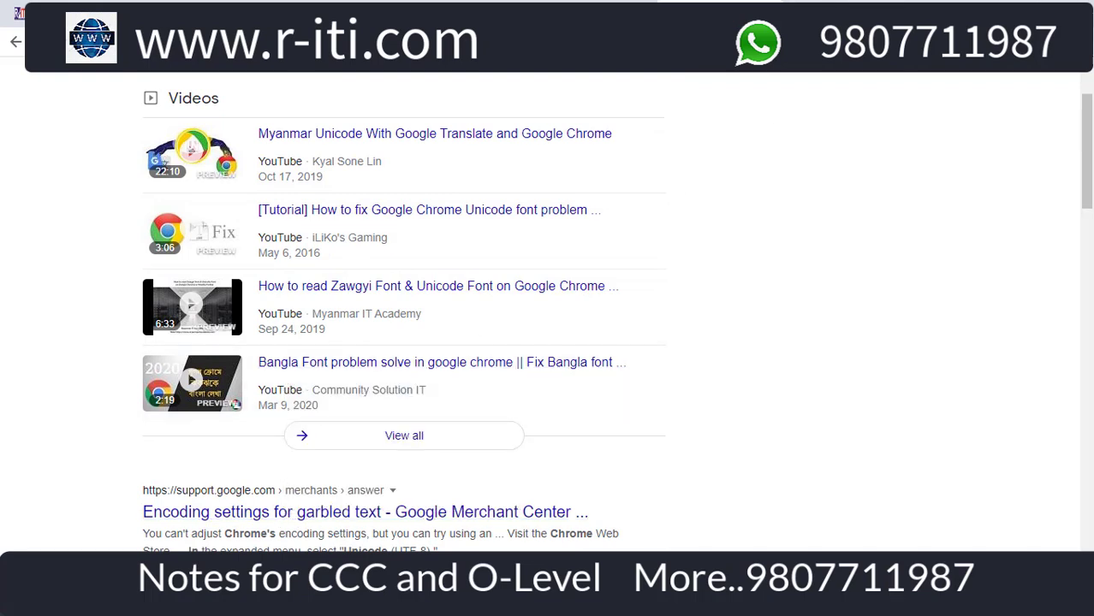
# - Leave the Chrome results and bring the 'Mangal Font (Problem)' slide back on screen
pyautogui.hotkey('ctrl', 'Tab')
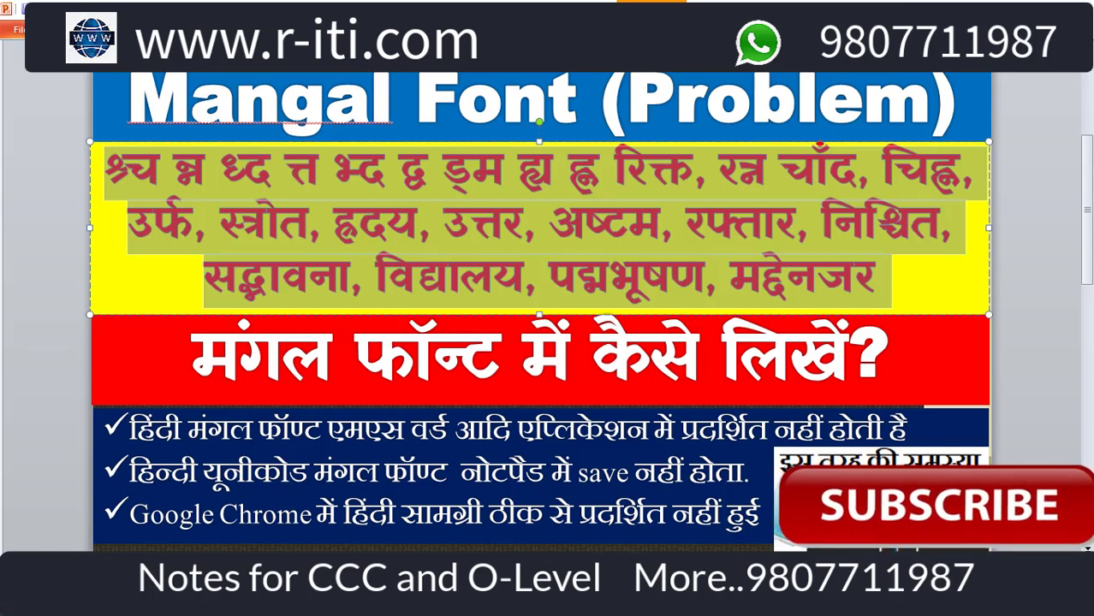
pyautogui.moveTo(256, 604)
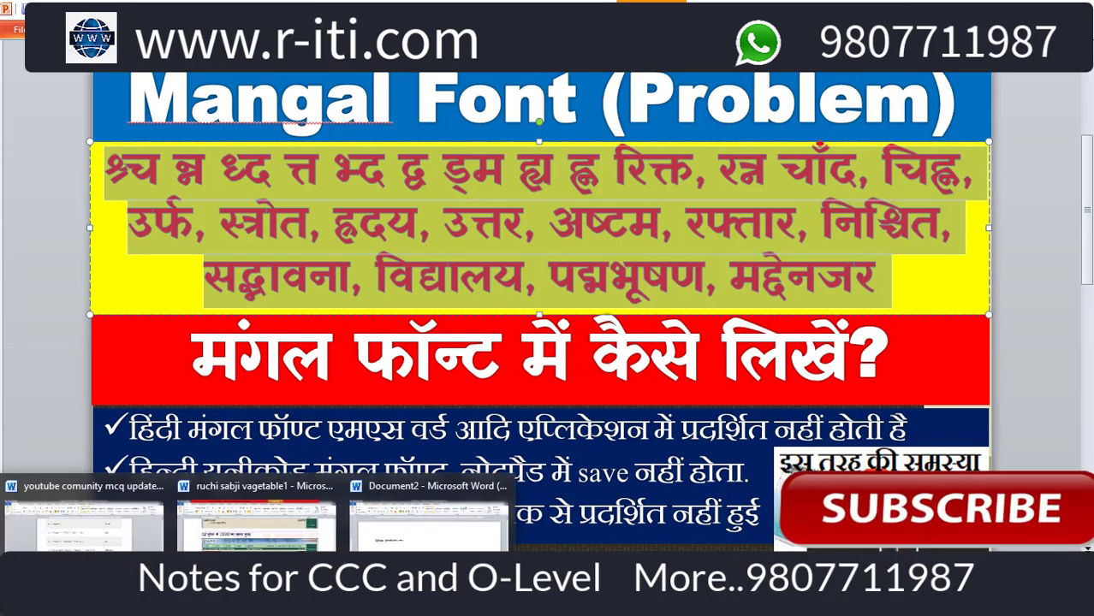
# - Paste the Hindi conjunct list (श्च to मद्देनजर) over the garbled line and enlarge it two sizes
pyautogui.click(413, 548)
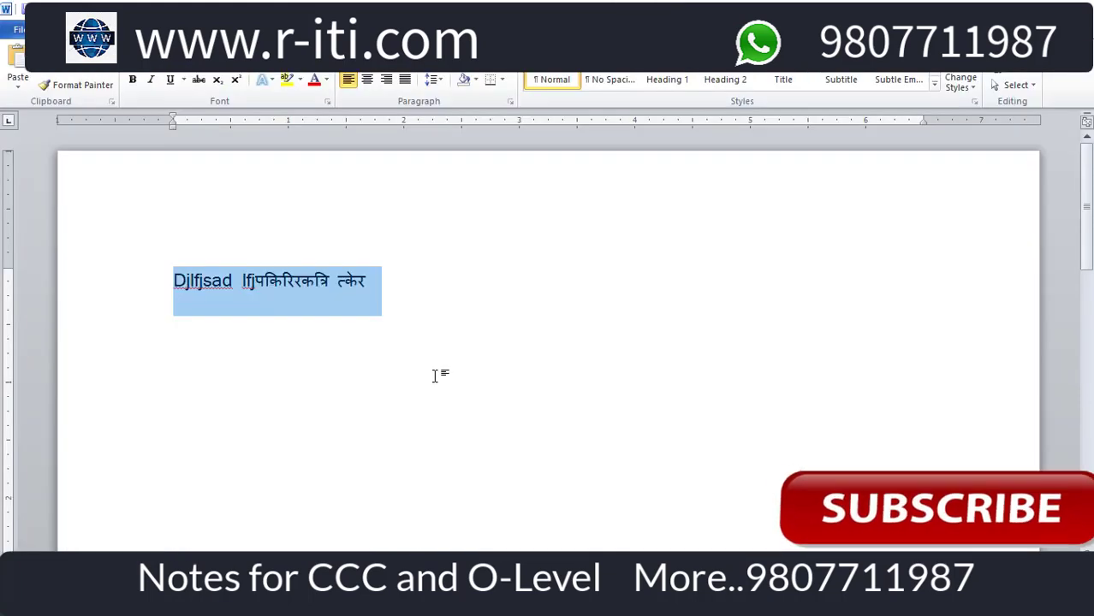
pyautogui.hotkey('ctrl', 'v')
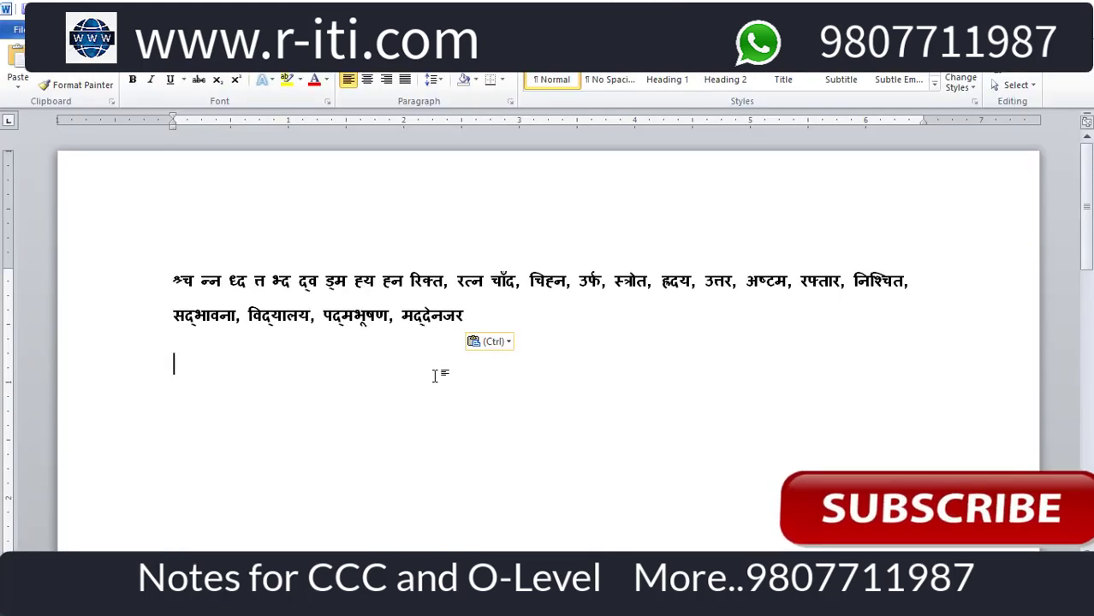
pyautogui.moveTo(464, 319)
pyautogui.mouseDown()
pyautogui.moveTo(168, 308)
pyautogui.moveTo(164, 284)
pyautogui.mouseUp()
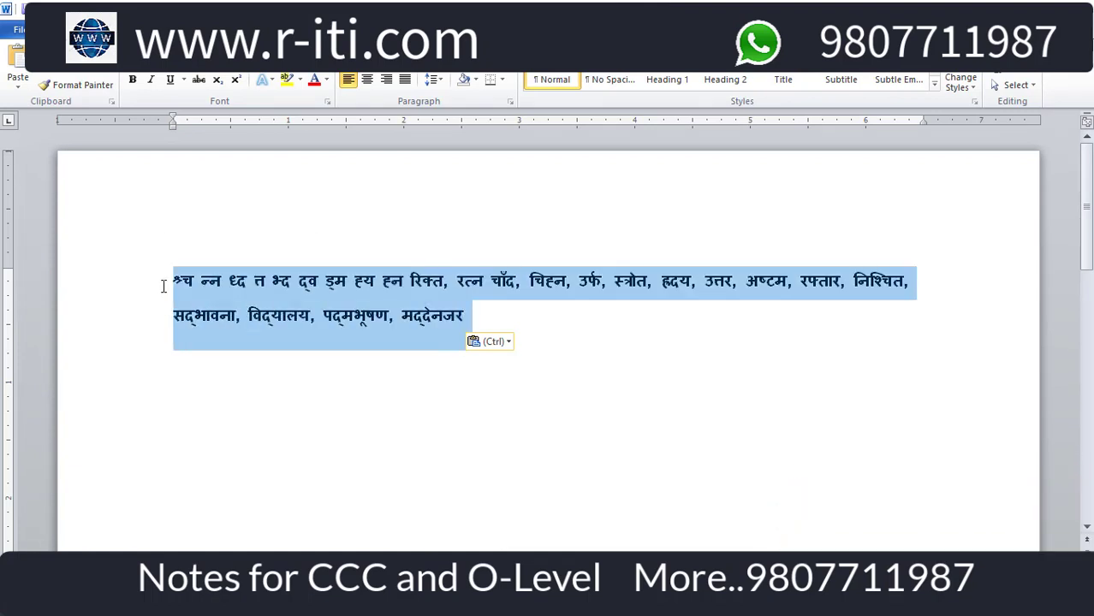
pyautogui.hotkey('ctrl', 'shift', '.')
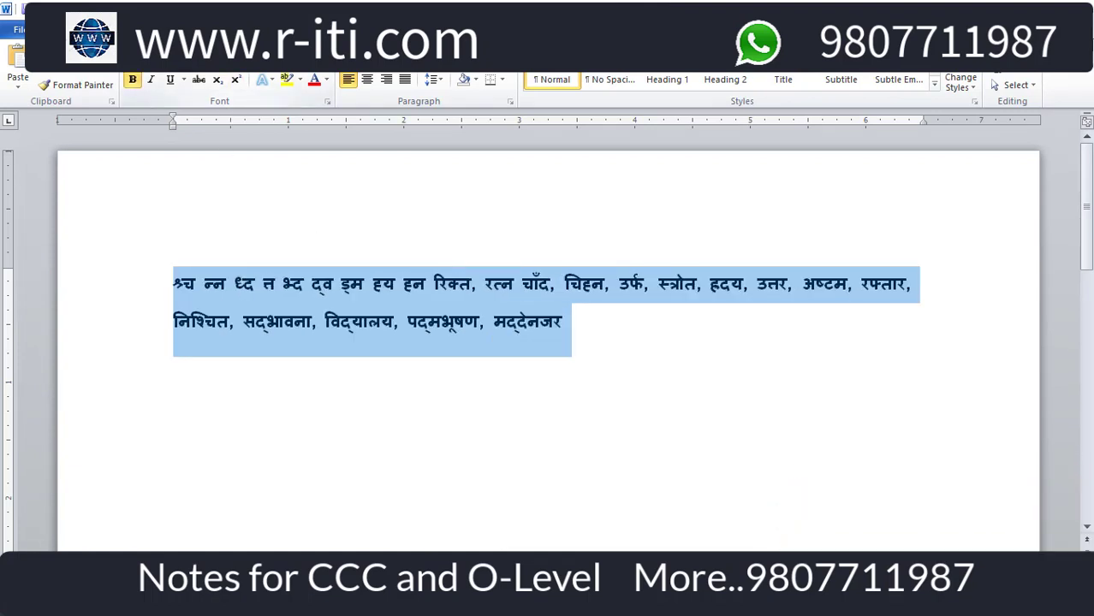
pyautogui.hotkey('ctrl', 'shift', '.')
pyautogui.hotkey('ctrl', 'shift', '.')
pyautogui.hotkey('ctrl', 'shift', '.')
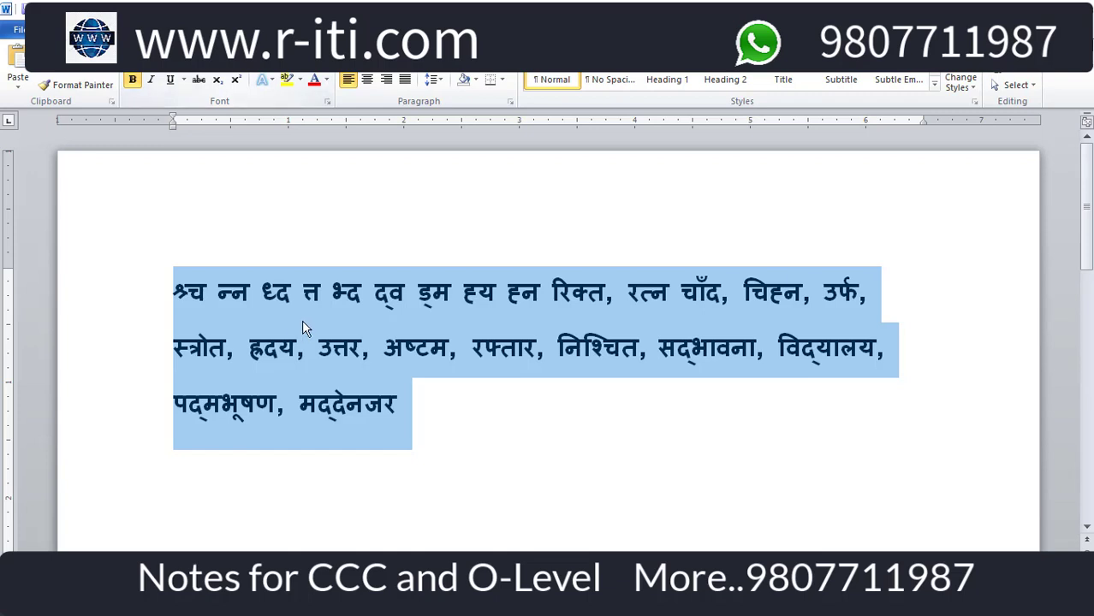
pyautogui.click(53, 29)
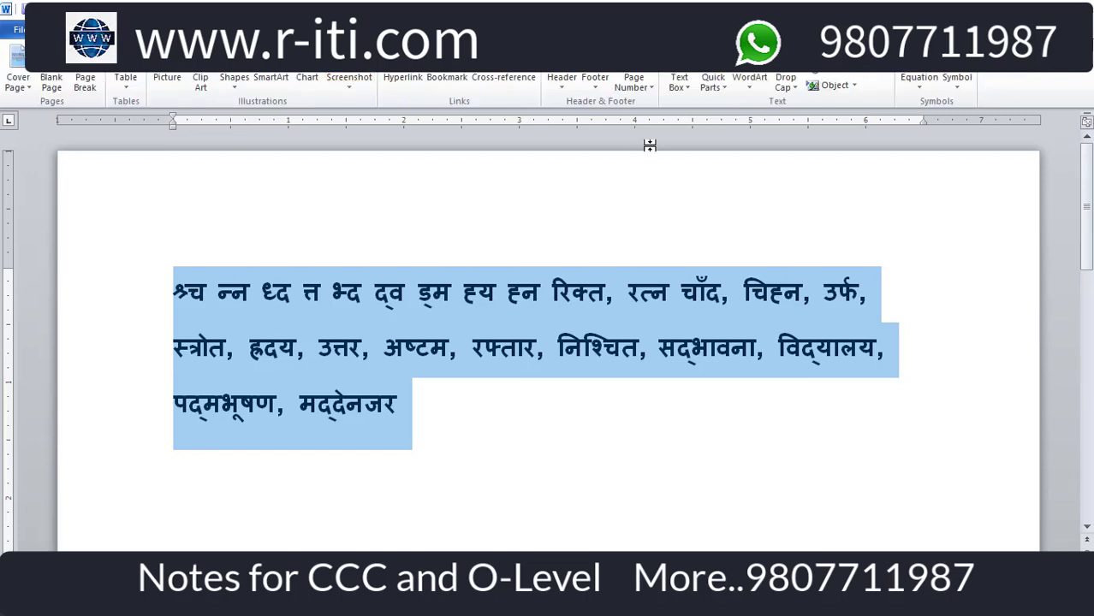
# - Convert the Hindi list to red WordArt, move it top-left, shrink its font and widen it to the right edge
pyautogui.click(750, 82)
pyautogui.click(845, 298)
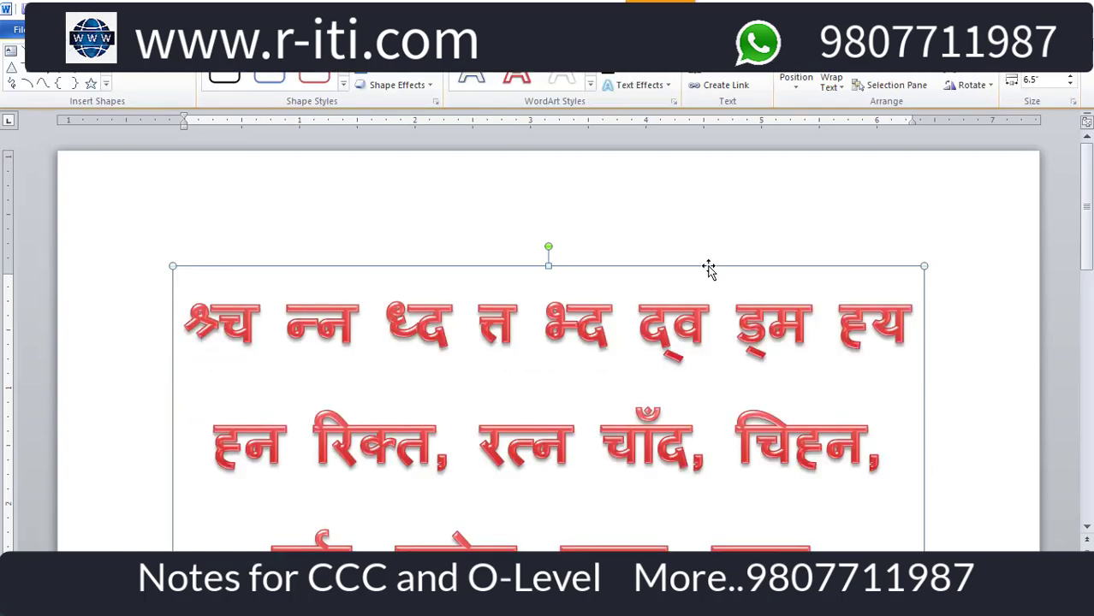
pyautogui.moveTo(711, 266); pyautogui.dragTo(602, 156)
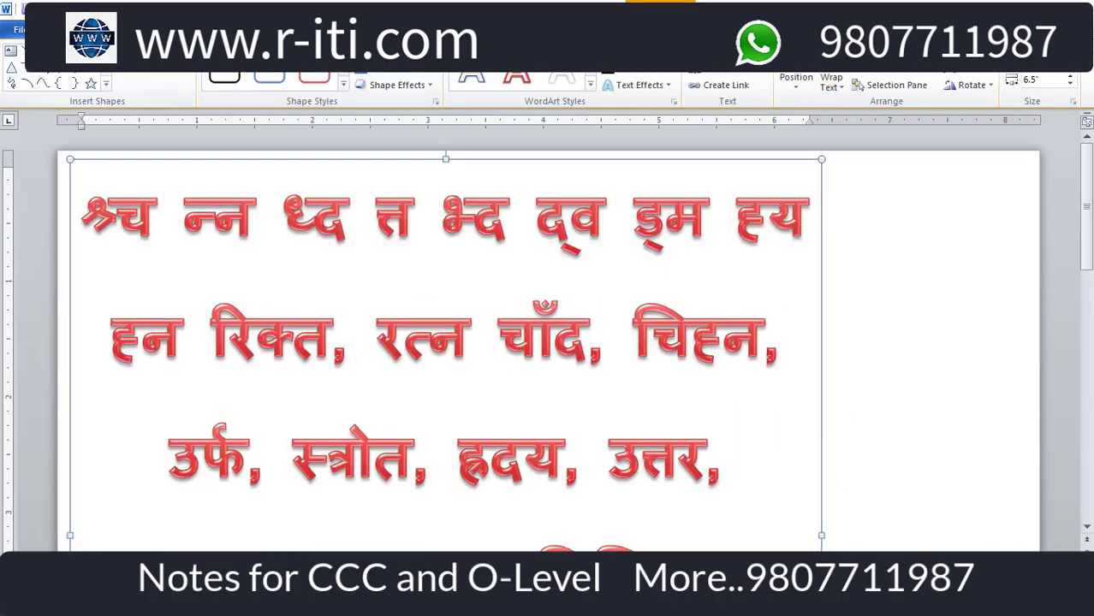
pyautogui.click(51, 29)
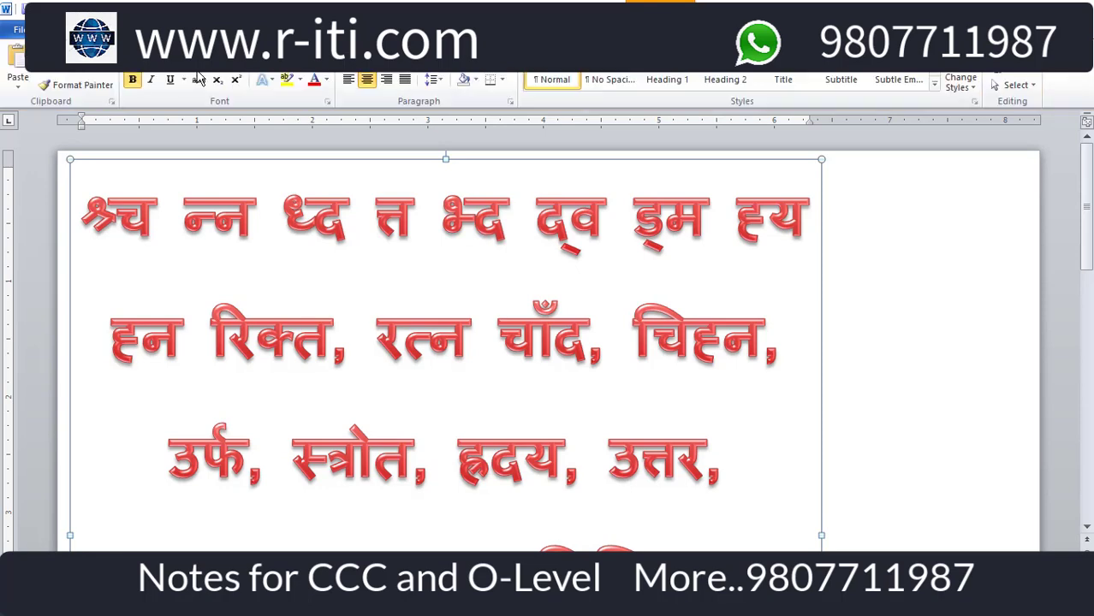
pyautogui.click(267, 76)
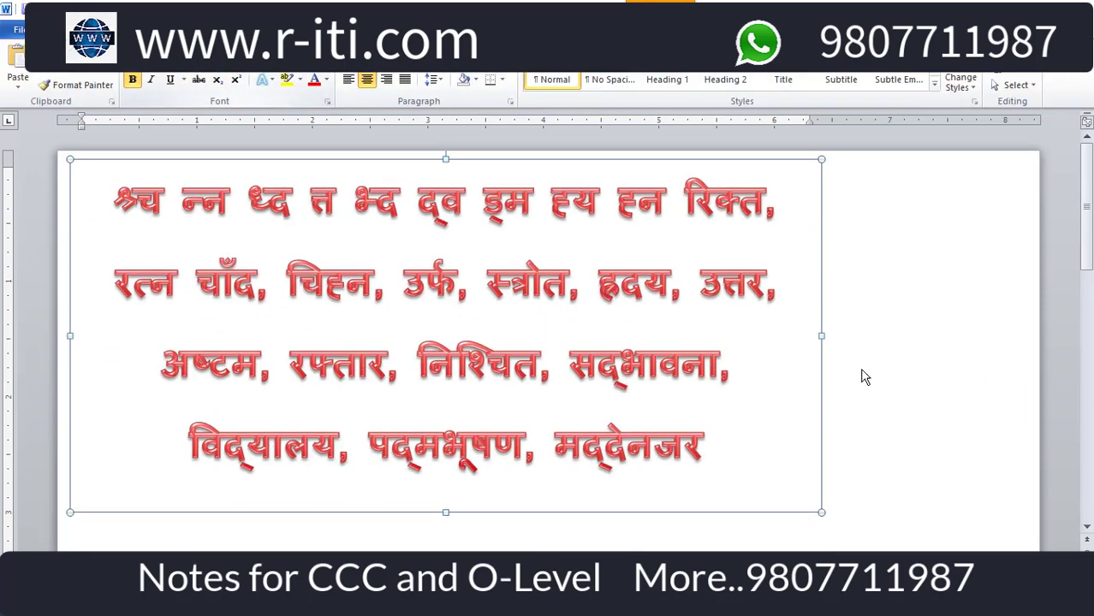
pyautogui.moveTo(821, 323)
pyautogui.mouseDown()
pyautogui.moveTo(906, 321)
pyautogui.moveTo(1030, 298)
pyautogui.mouseUp()
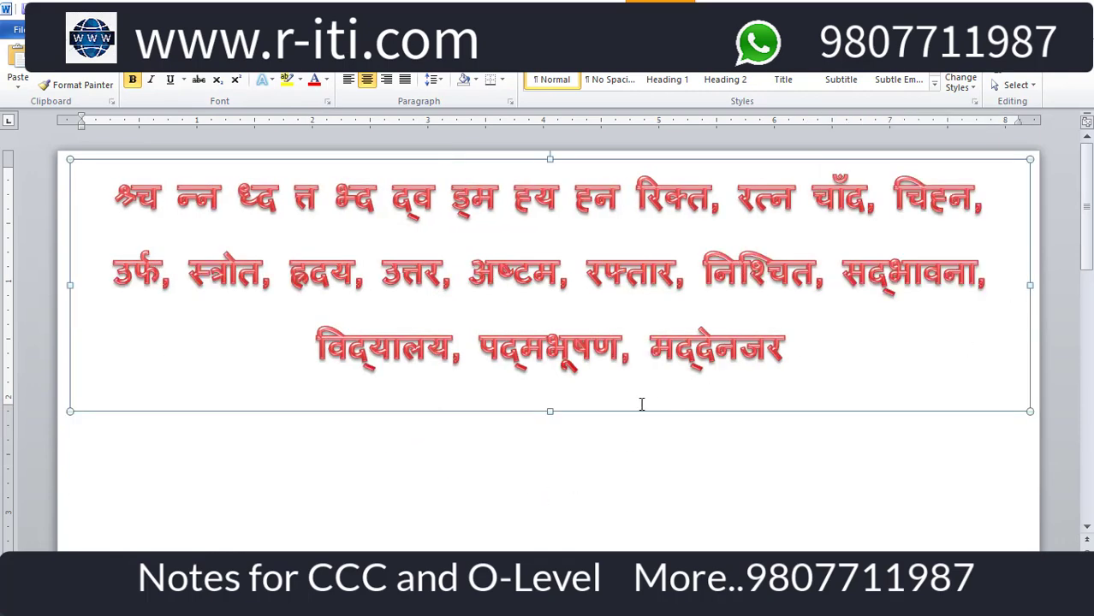
# - Give the WordArt 1.0 line spacing with no space after the paragraph, then click below it
pyautogui.click(431, 80)
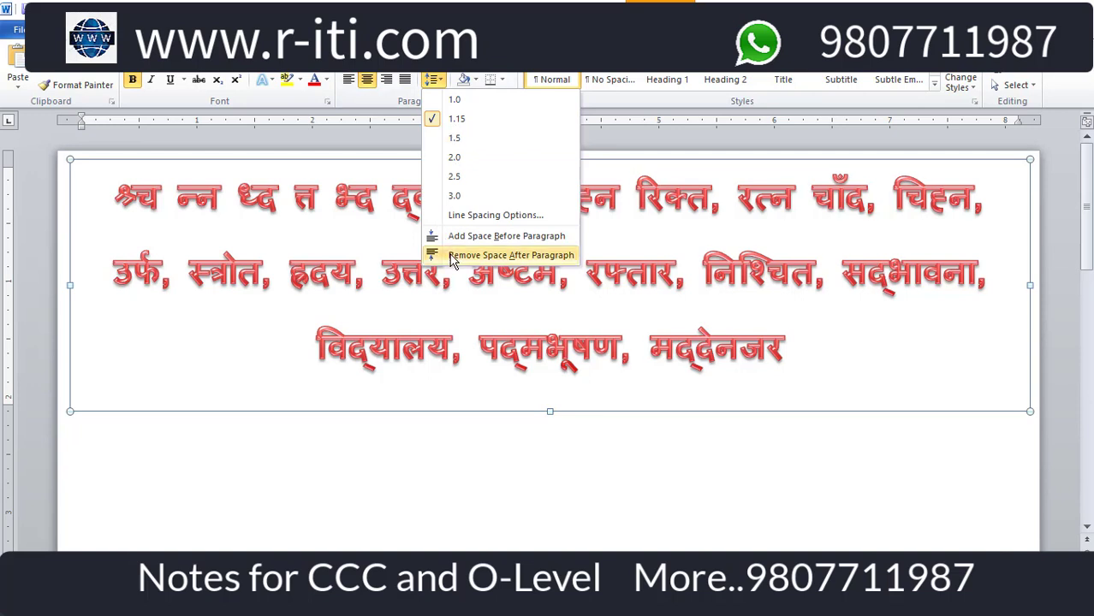
pyautogui.click(453, 255)
pyautogui.click(432, 79)
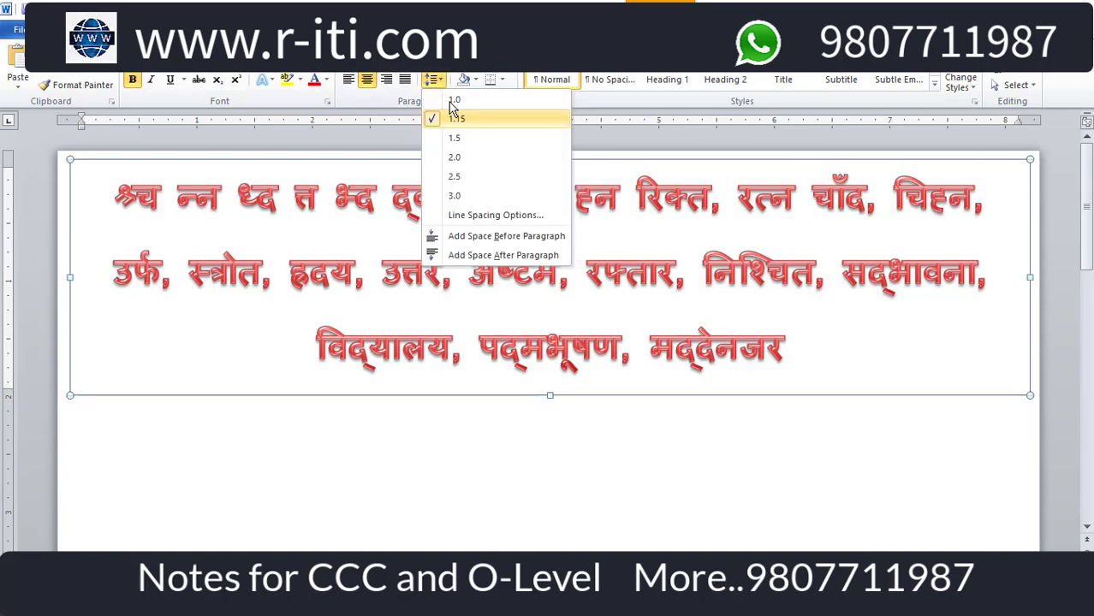
pyautogui.click(453, 100)
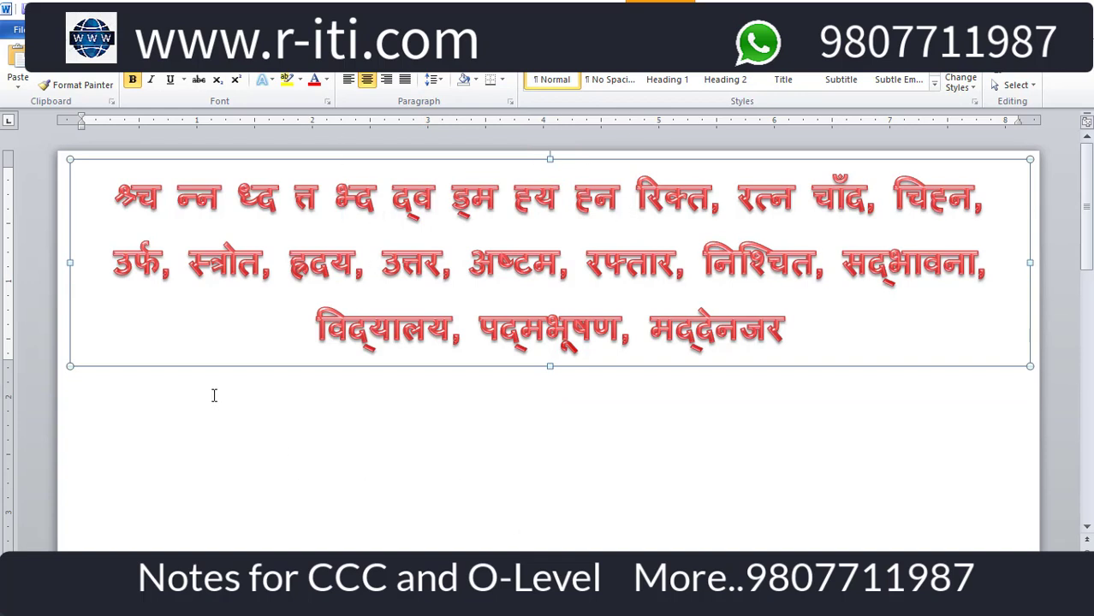
pyautogui.click(174, 419)
pyautogui.doubleClick(173, 419)
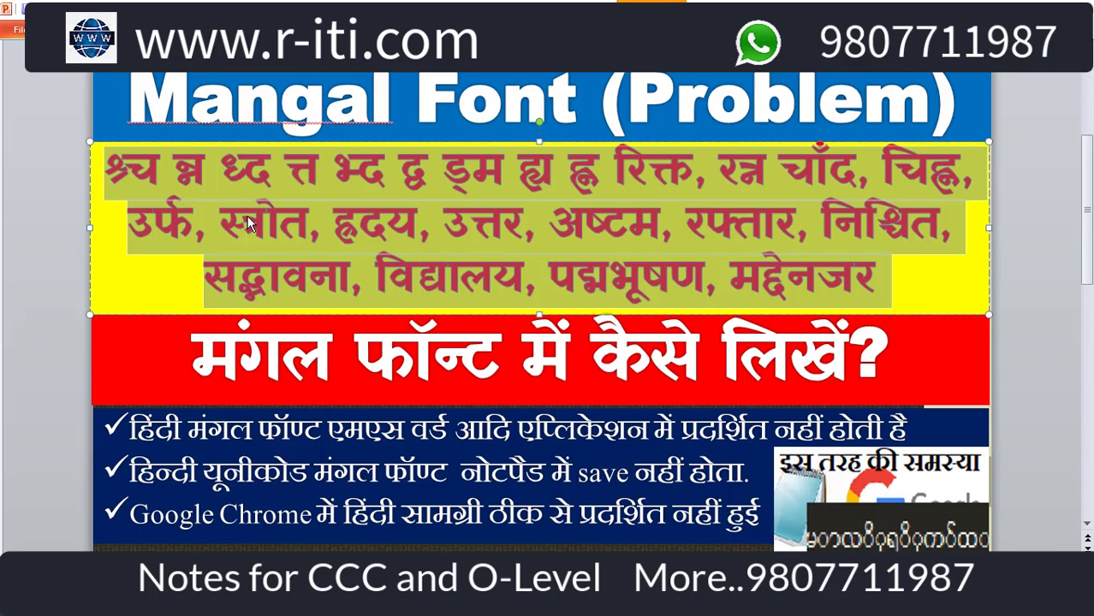
pyautogui.click(221, 229)
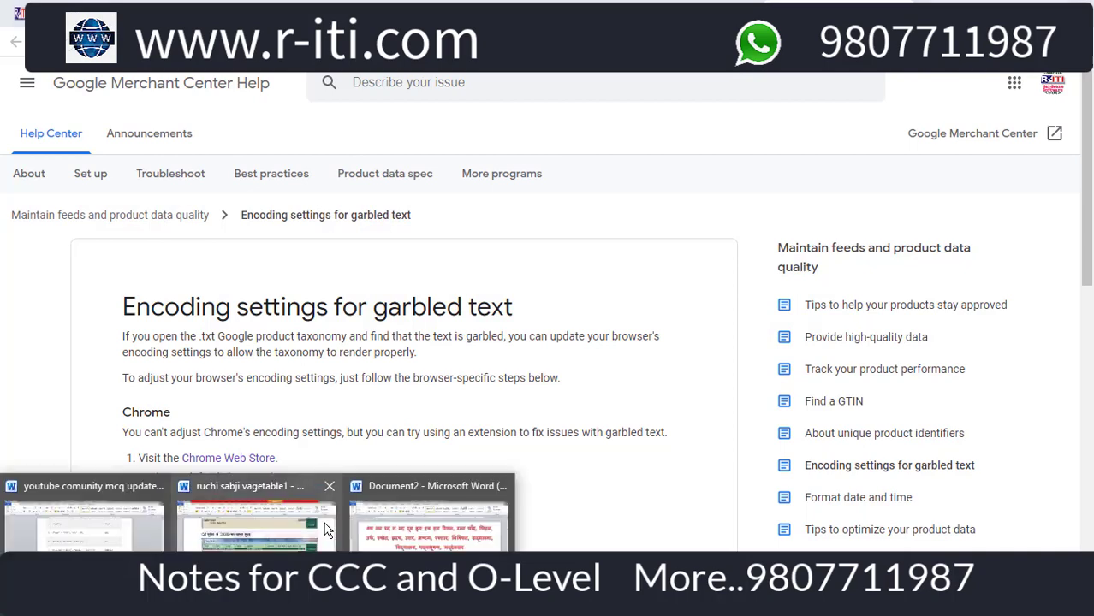
pyautogui.click(411, 514)
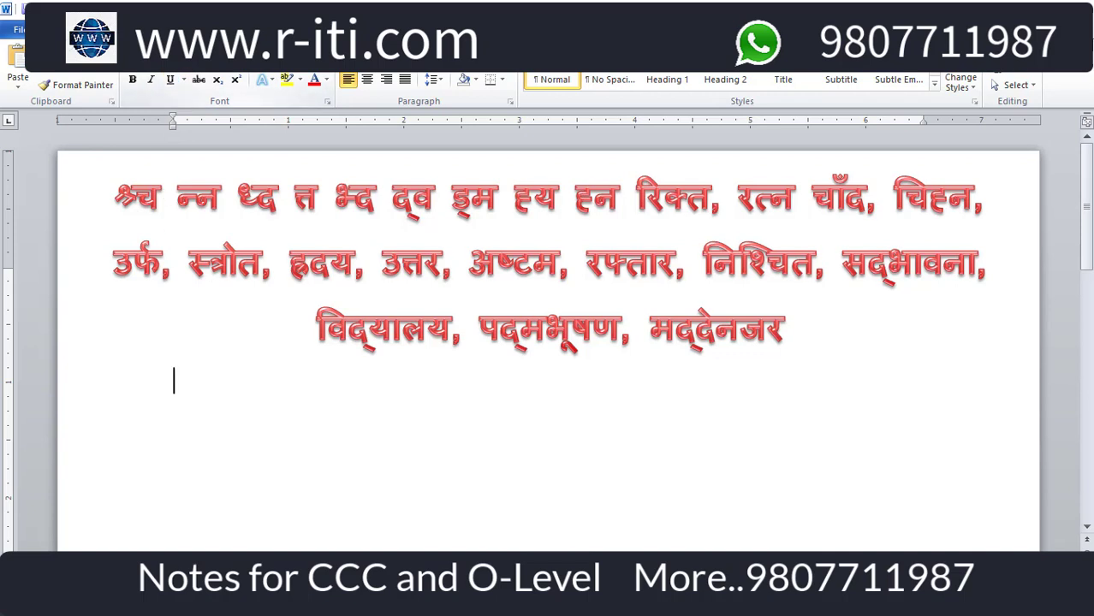
# - Apply Arial Unicode MS to the WordArt word list, then switch it to Yatra One
pyautogui.click(226, 61)
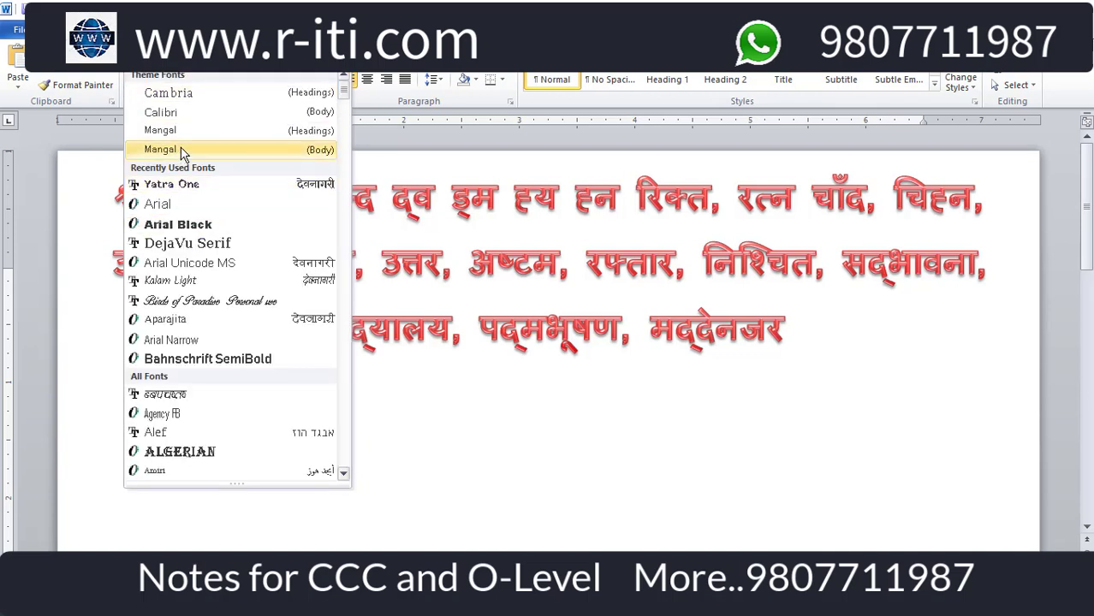
pyautogui.click(325, 439)
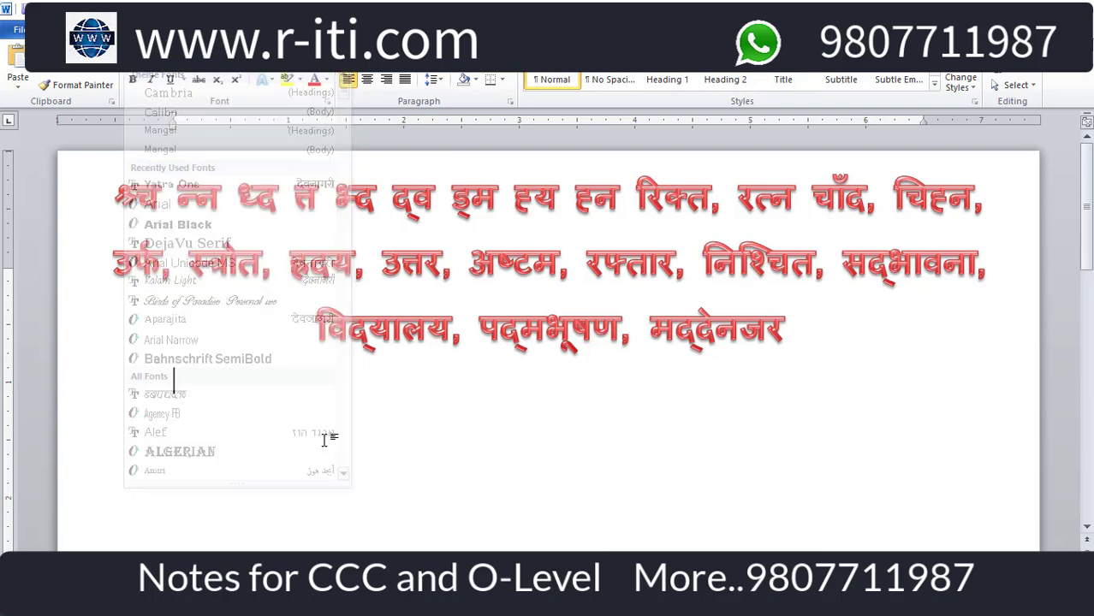
pyautogui.click(582, 288)
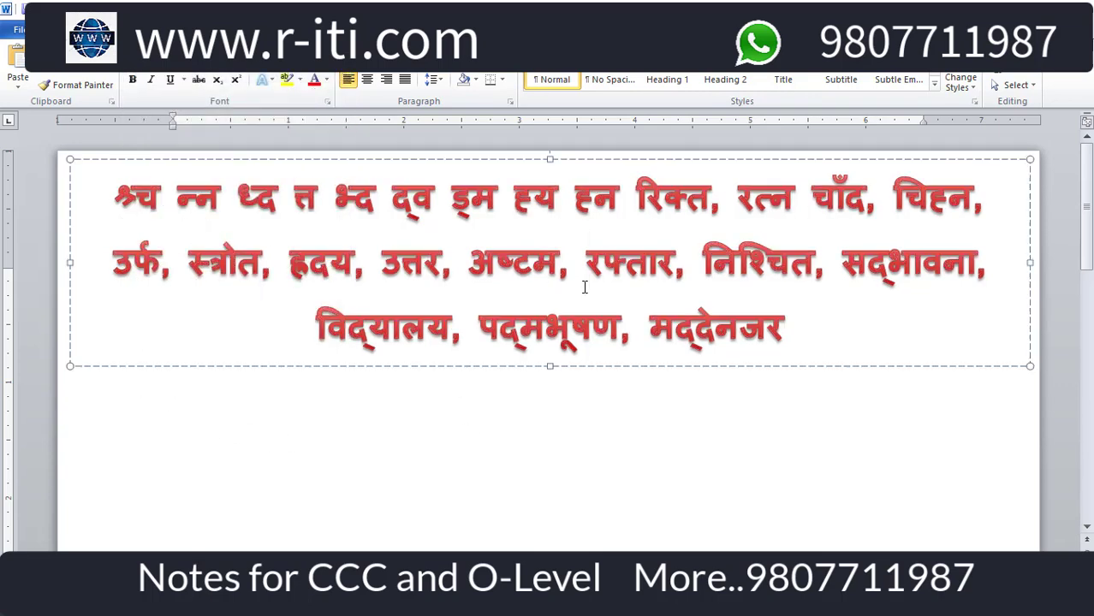
pyautogui.click(289, 159)
pyautogui.click(221, 60)
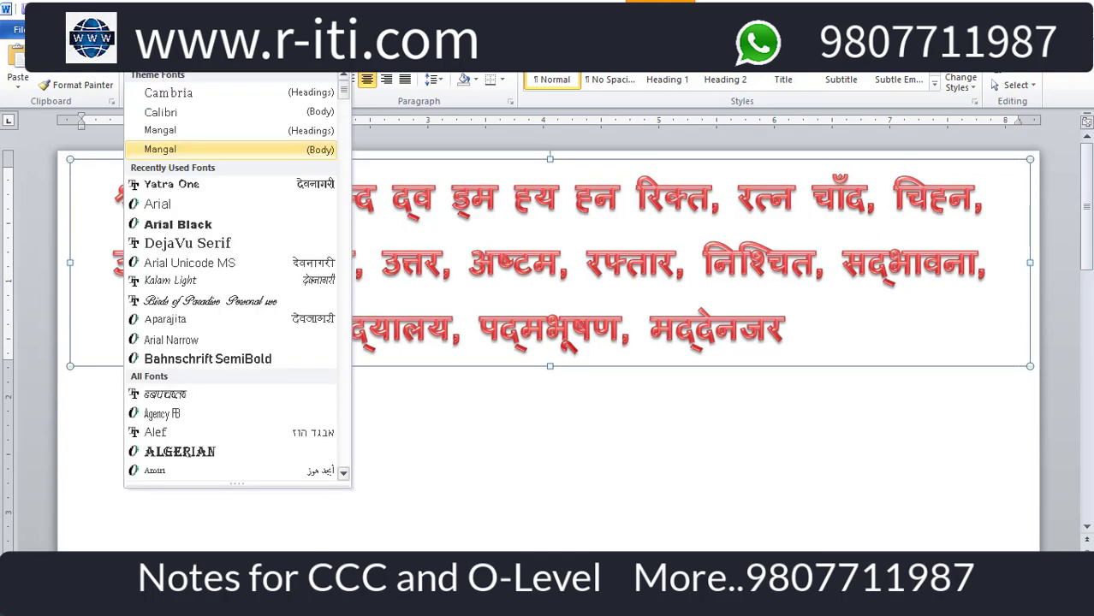
pyautogui.click(213, 269)
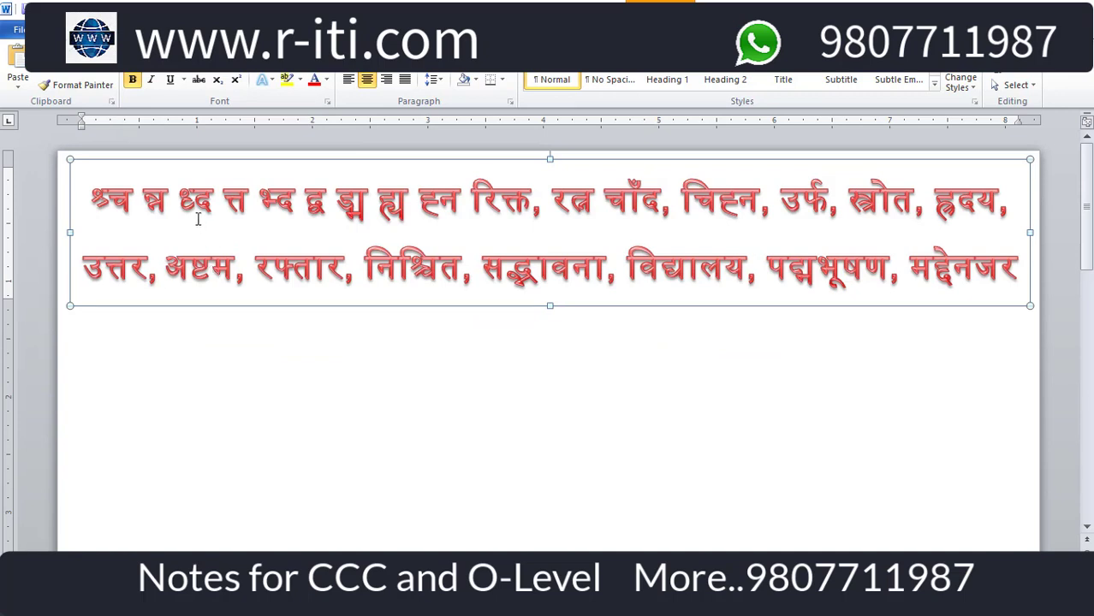
pyautogui.click(184, 60)
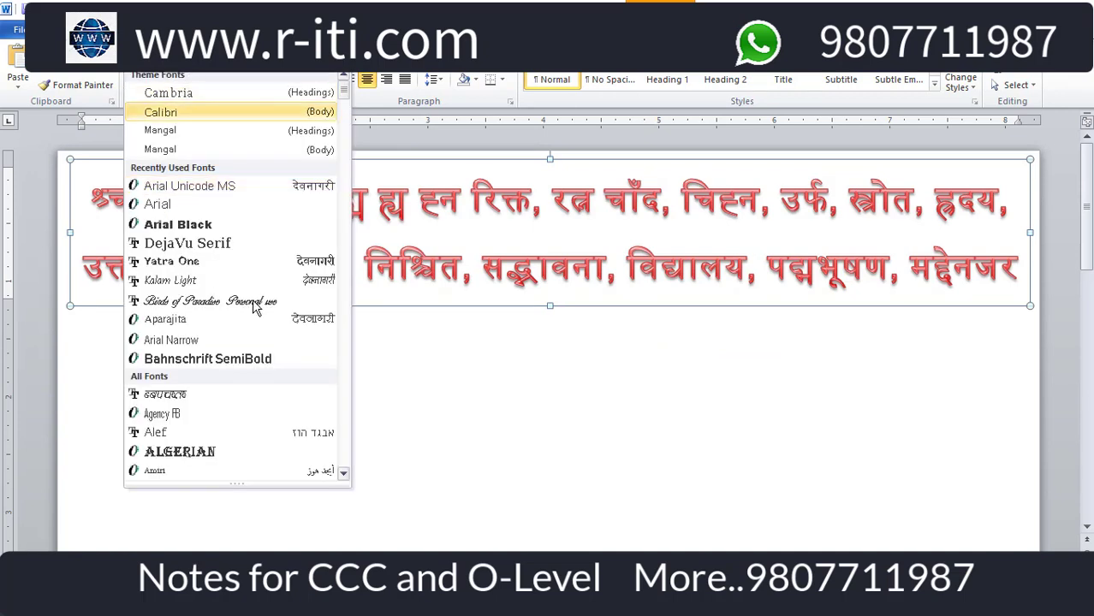
pyautogui.click(244, 267)
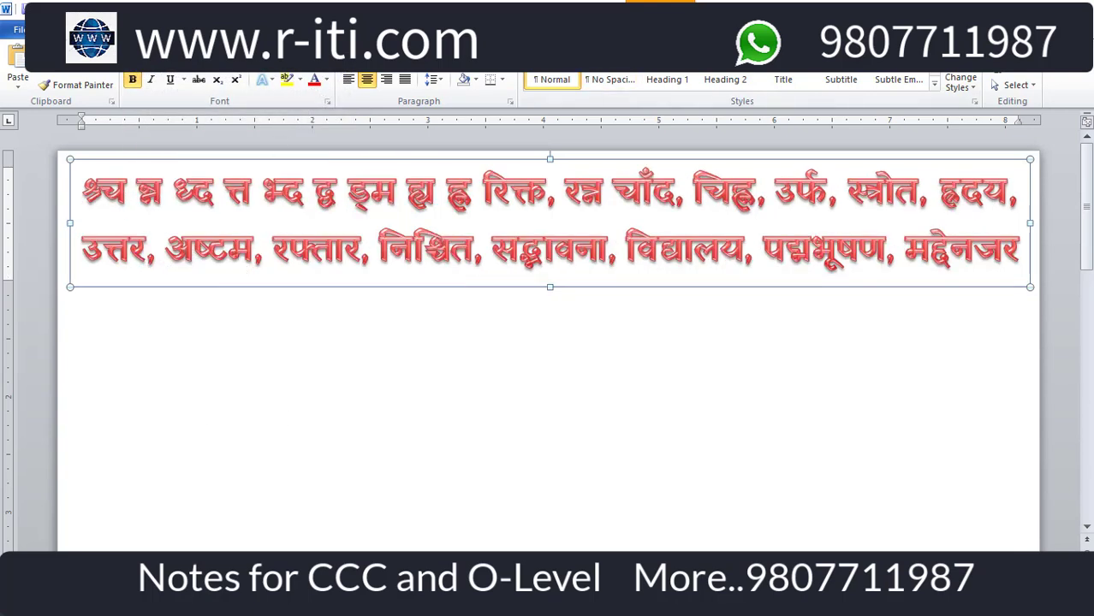
pyautogui.click(634, 69)
# - Fill the WordArt letters solid red and set the text outline to No Outline
pyautogui.click(633, 72)
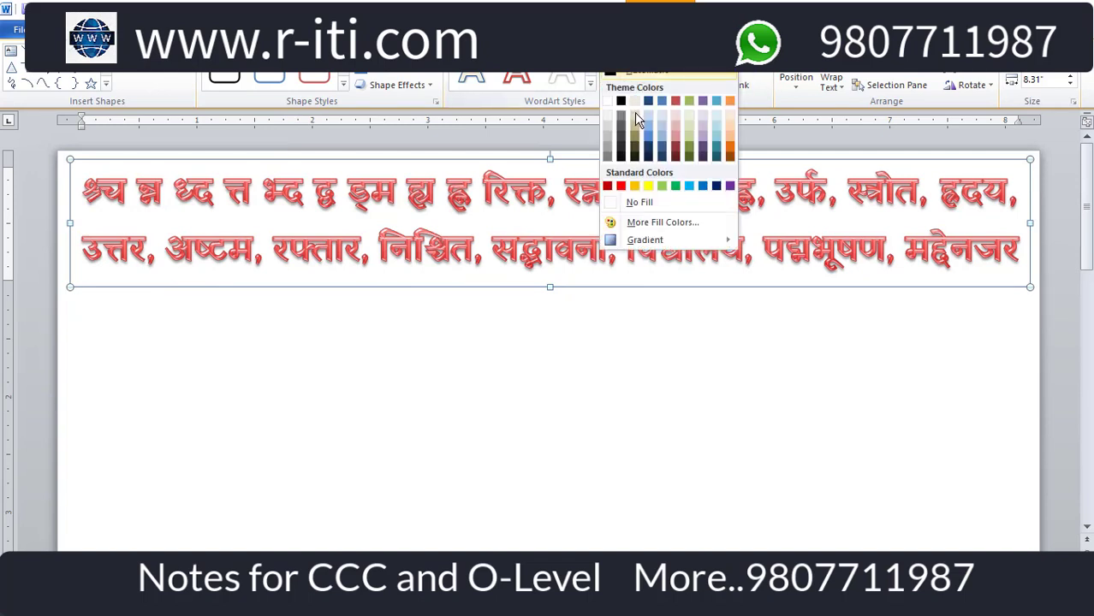
pyautogui.click(621, 187)
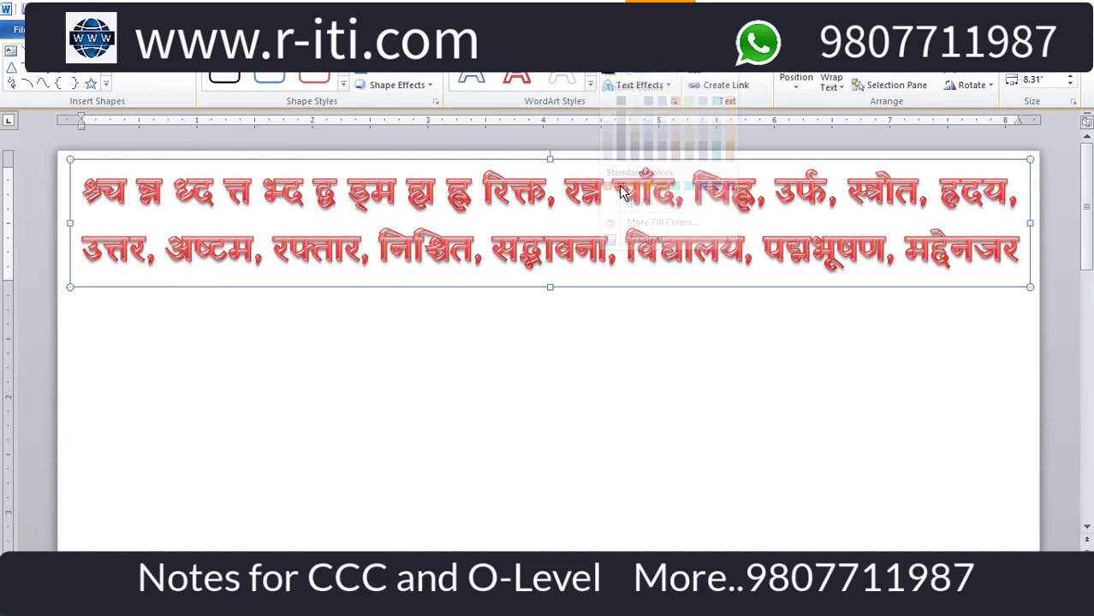
pyautogui.click(642, 72)
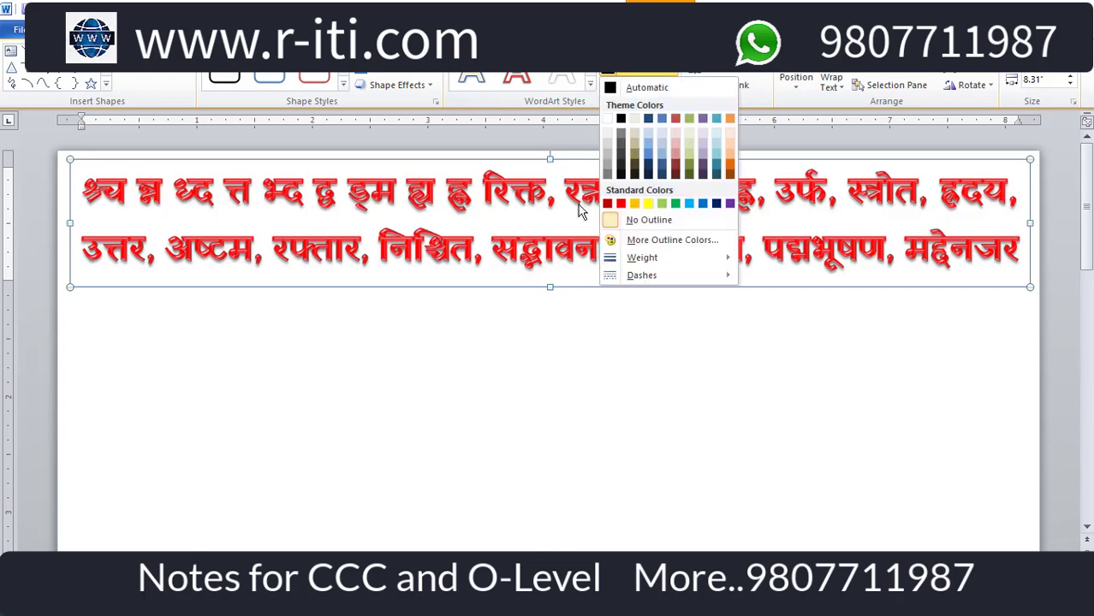
pyautogui.click(648, 221)
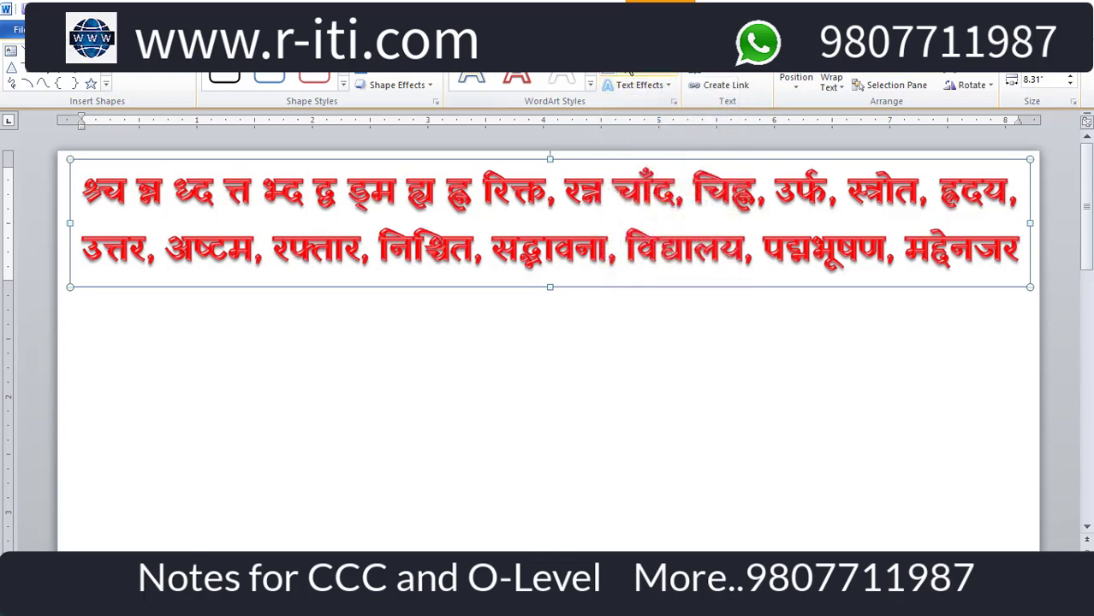
pyautogui.click(310, 322)
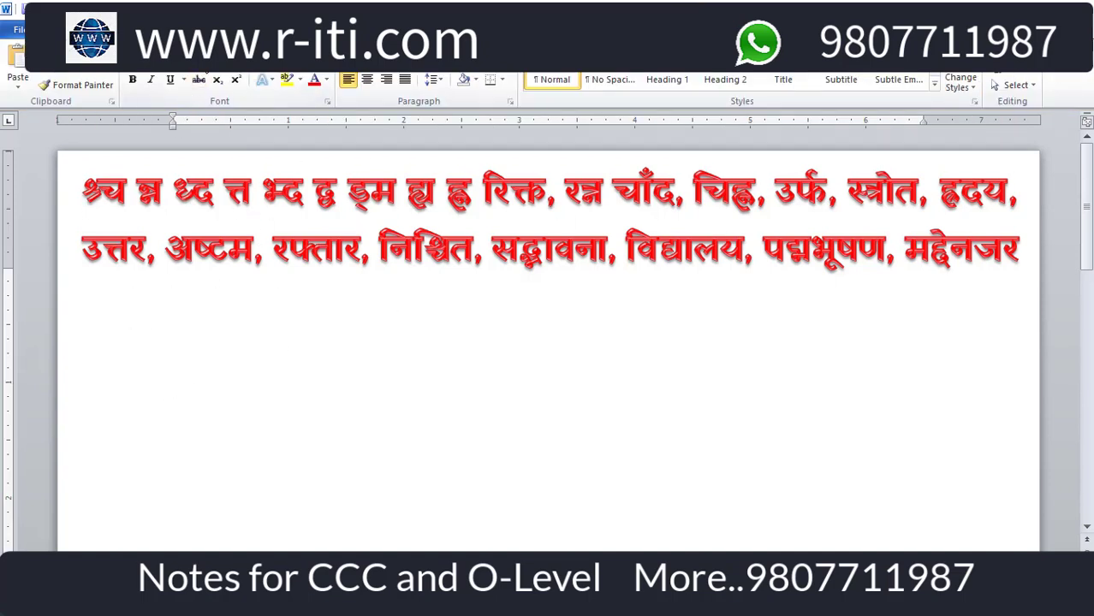
# - Look through the font list and close it without applying any font
pyautogui.click(229, 61)
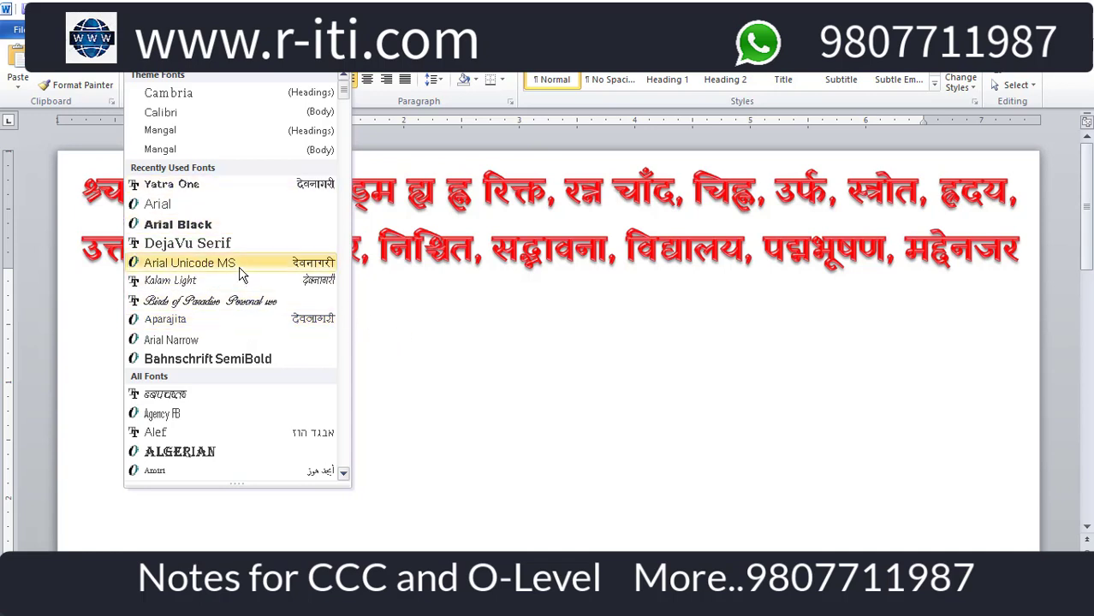
pyautogui.click(396, 315)
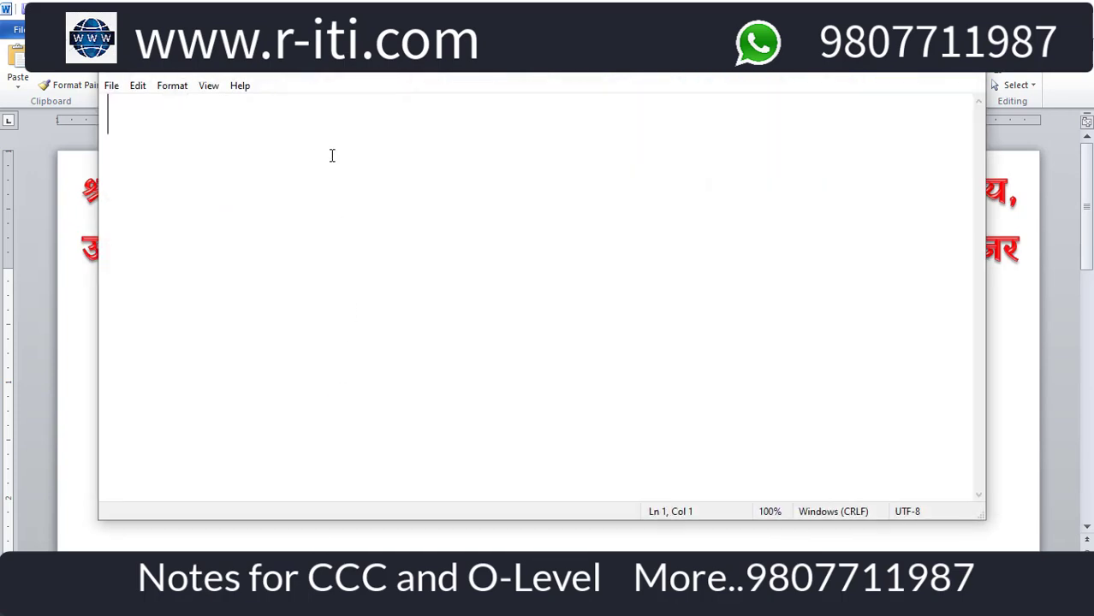
# - Move Notepad below the red lines, type the test line 'orofg prdji orofg prdji', then minimize it
pyautogui.moveTo(461, 53)
pyautogui.mouseDown()
pyautogui.moveTo(461, 347)
pyautogui.moveTo(446, 334)
pyautogui.moveTo(455, 315)
pyautogui.mouseUp()
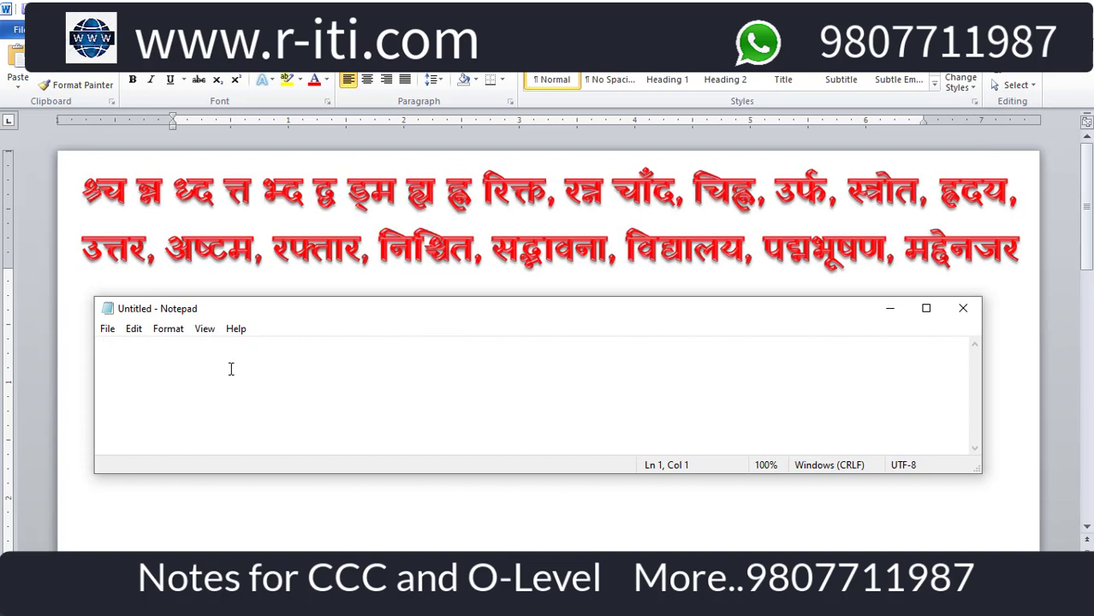
pyautogui.write('or')
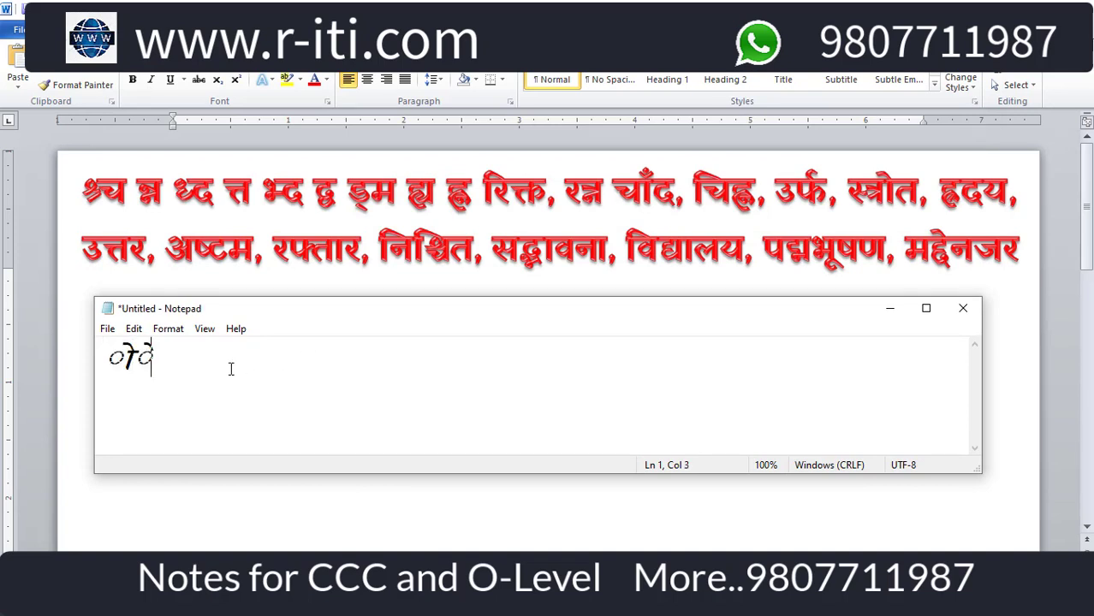
pyautogui.write('ofg p')
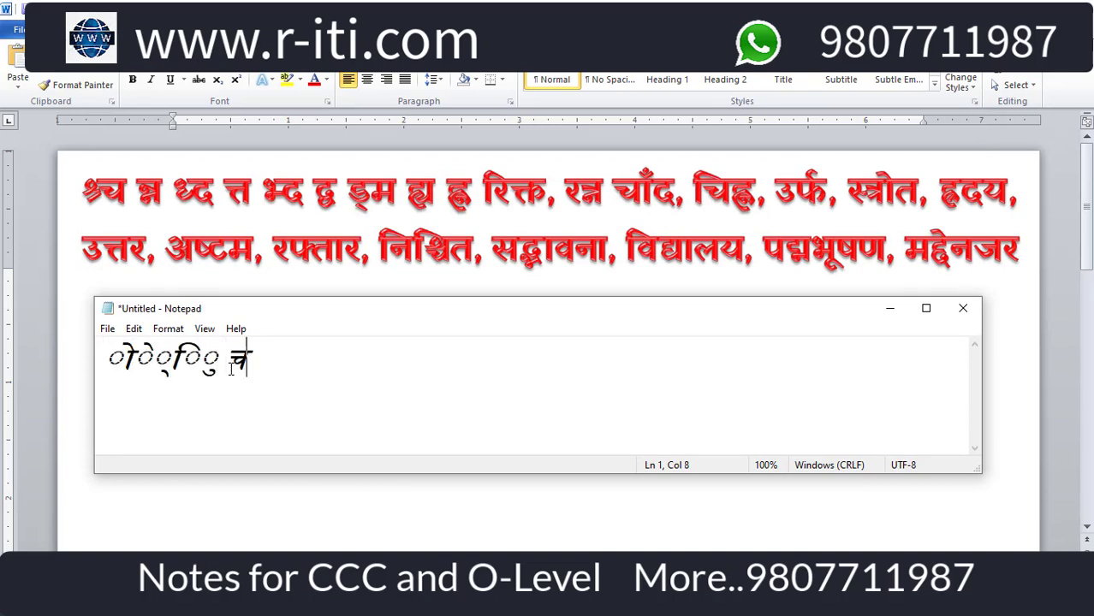
pyautogui.write('rdji oro')
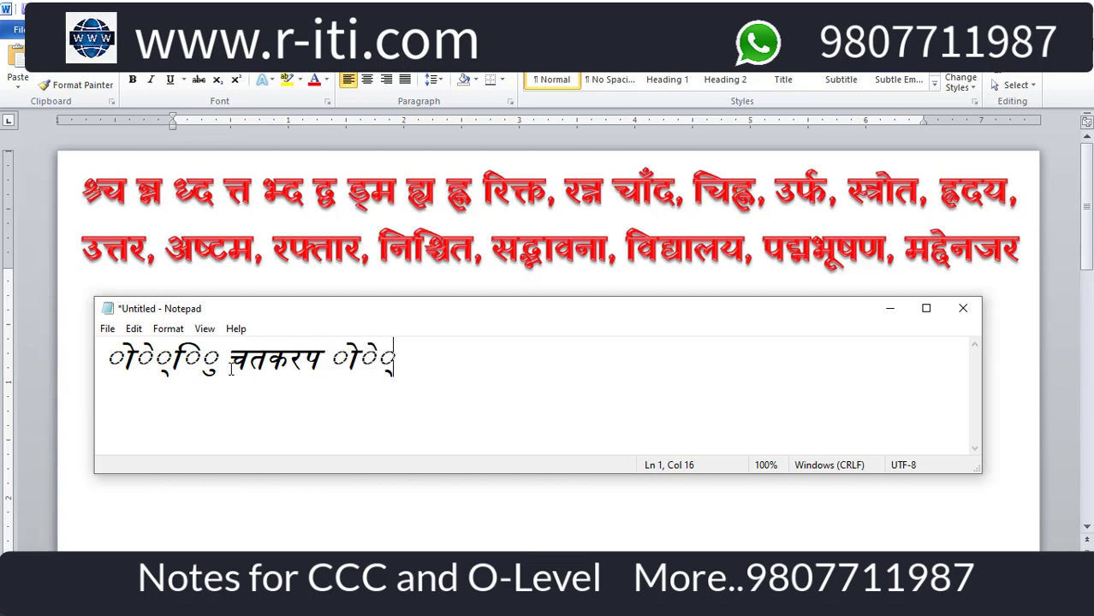
pyautogui.write('fg prdji')
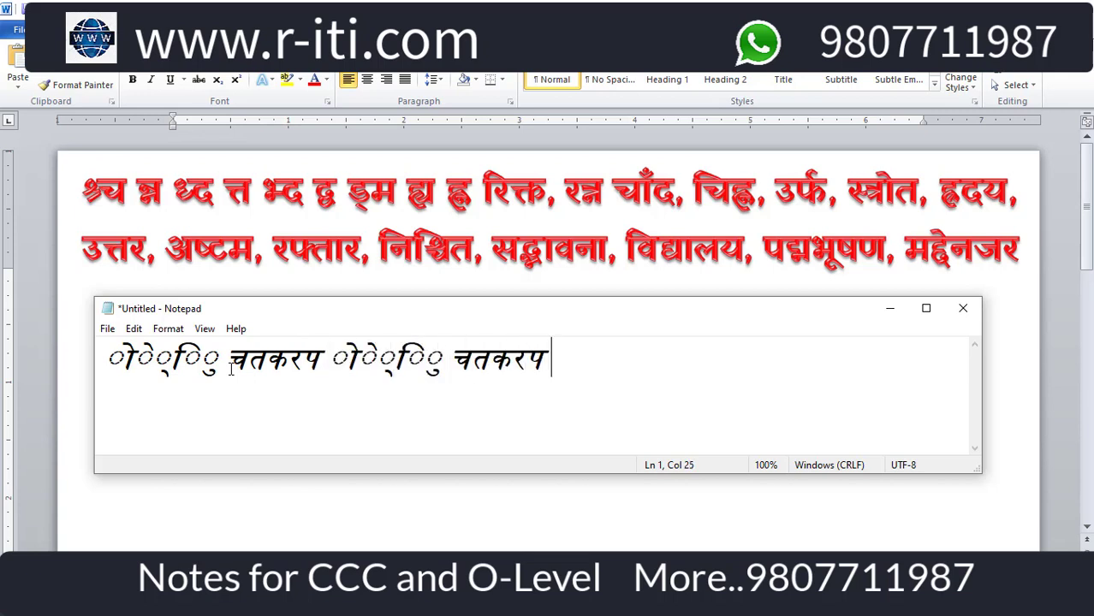
pyautogui.press('super+Down')
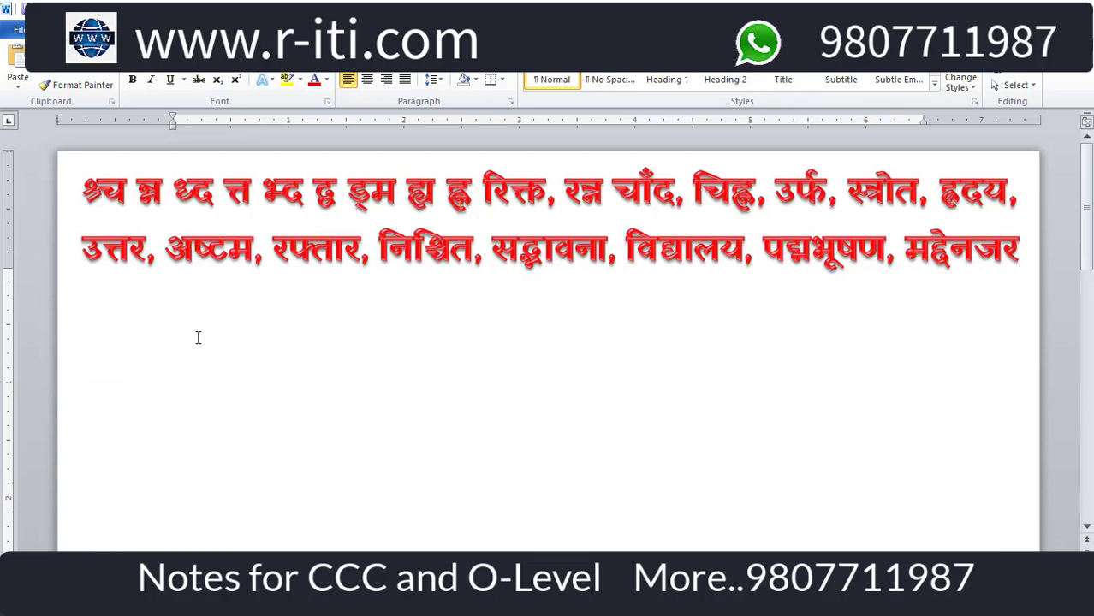
# - Type the black words चतकरप चतकरप on a new line under the red reference lines
pyautogui.write('चतकरप')
pyautogui.write('   चत')
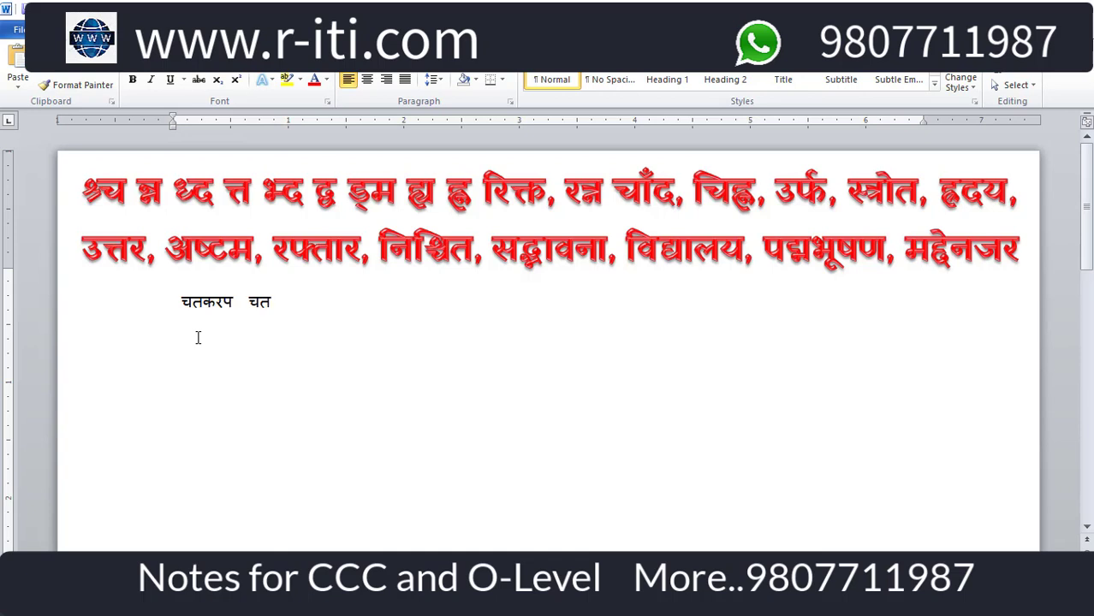
pyautogui.write('करप')
# - Enlarge the black words by two font sizes and set them in Kalam Light
pyautogui.moveTo(309, 302); pyautogui.dragTo(213, 314)
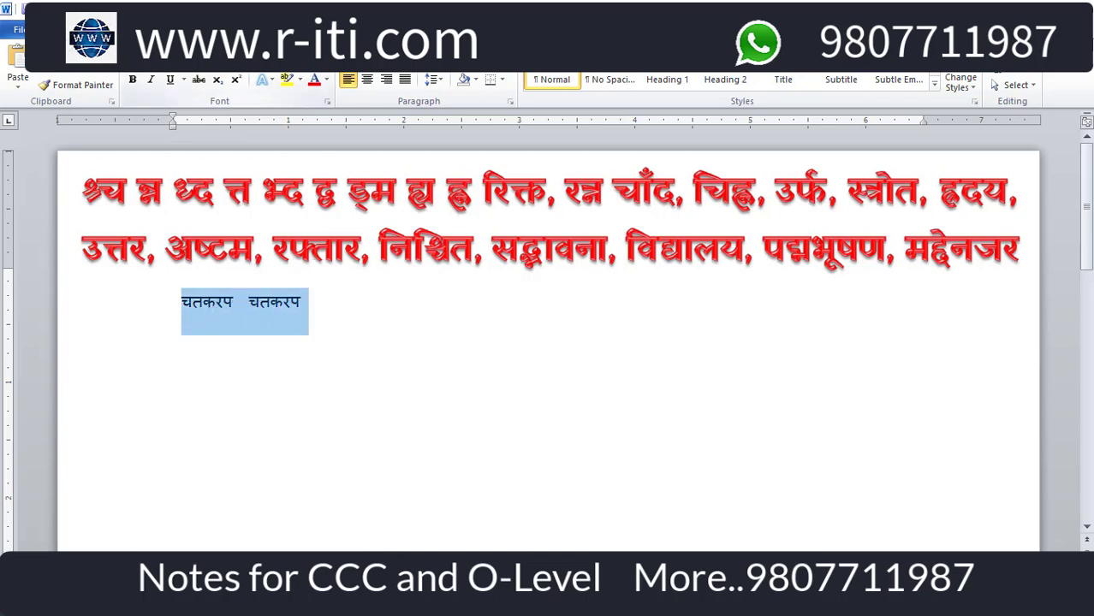
pyautogui.hotkey('ctrl', ']')
pyautogui.hotkey('ctrl', ']')
pyautogui.hotkey('ctrl', ']')
pyautogui.hotkey('ctrl', ']')
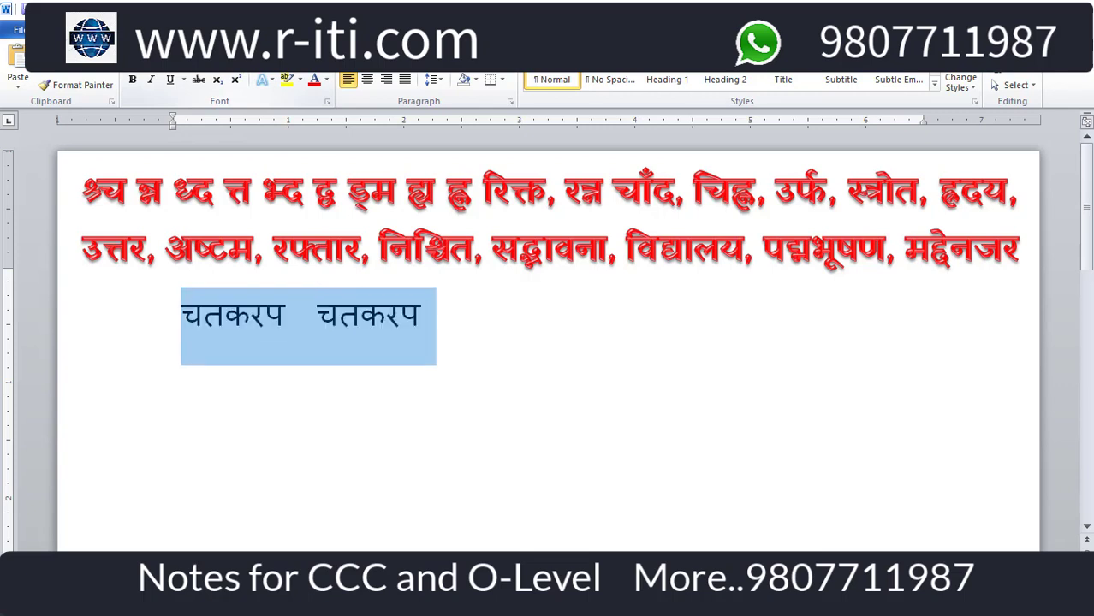
pyautogui.hotkey('ctrl', ']')
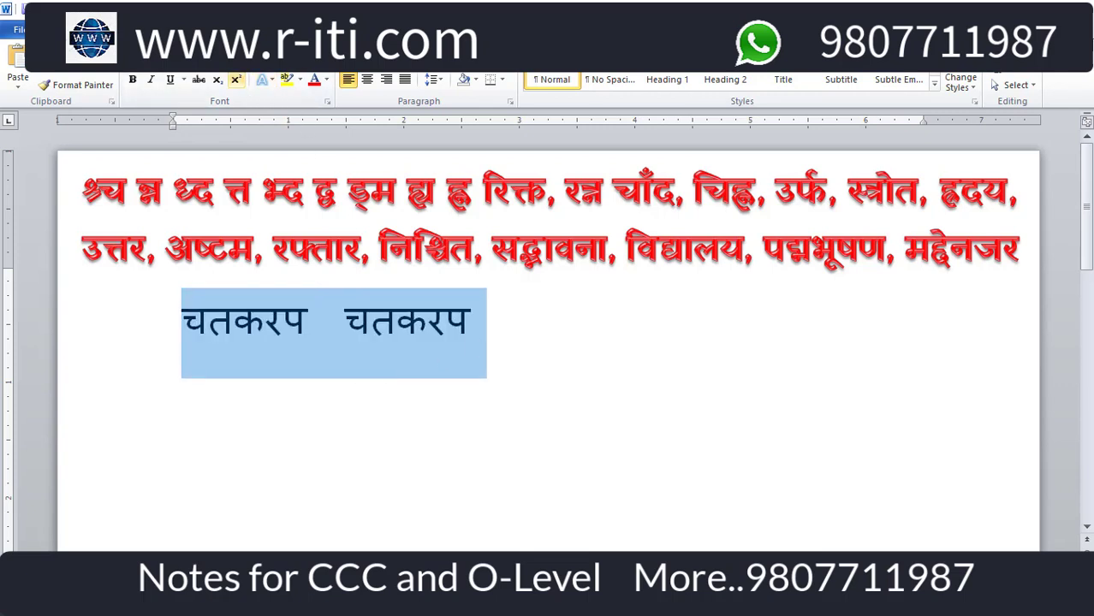
pyautogui.click(191, 73)
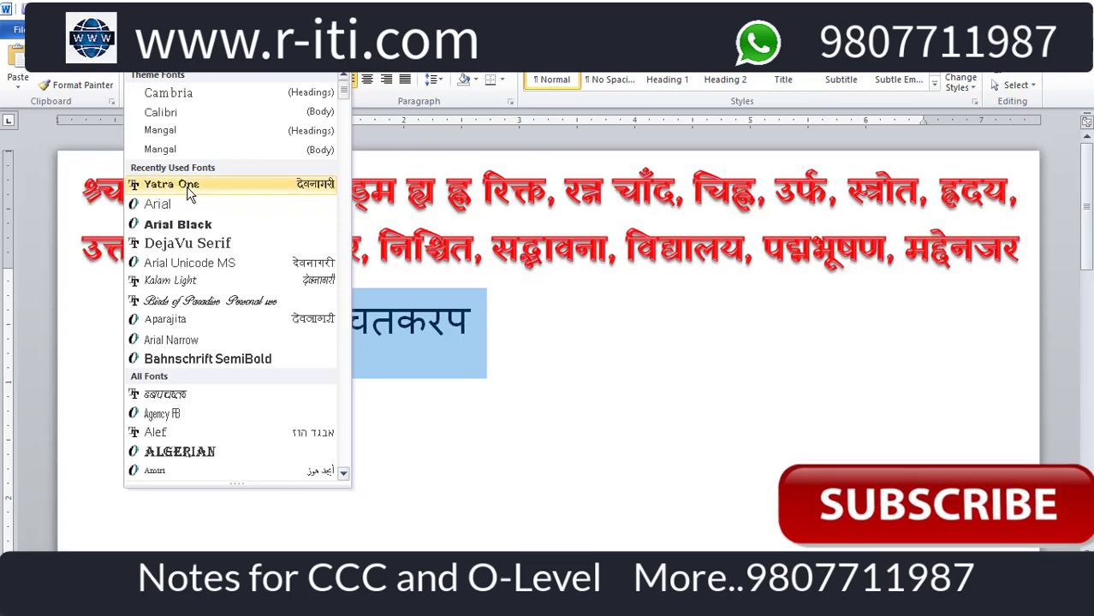
pyautogui.click(189, 279)
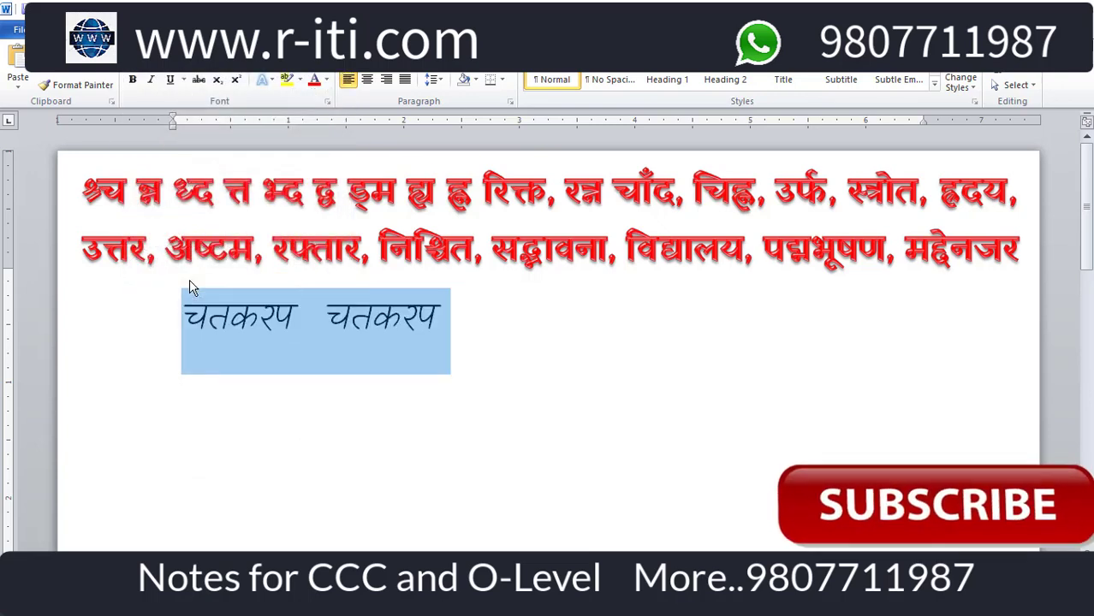
# - Switch the black words to the heavy Modak font
pyautogui.click(191, 67)
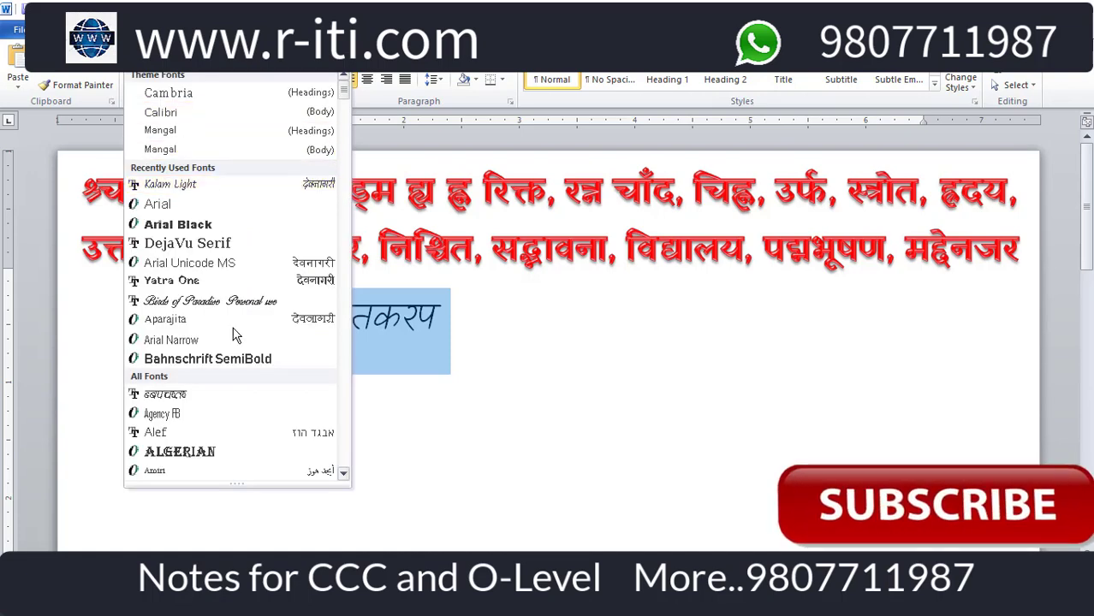
pyautogui.scroll(-2, 232, 336)
pyautogui.scroll(-6, 231, 336)
pyautogui.scroll(-6, 236, 389)
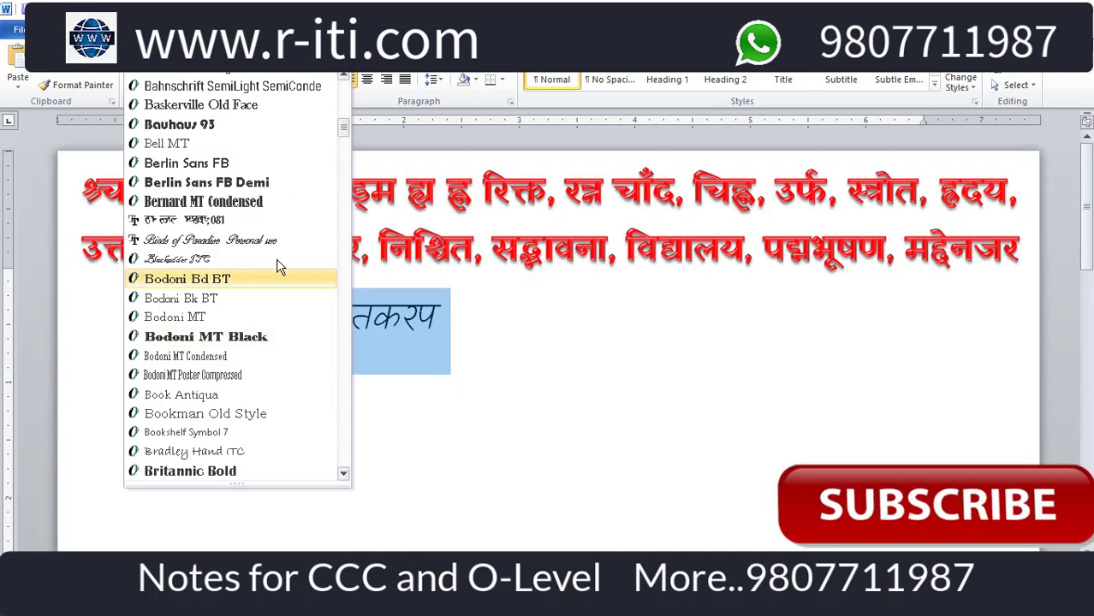
pyautogui.scroll(-9, 252, 379)
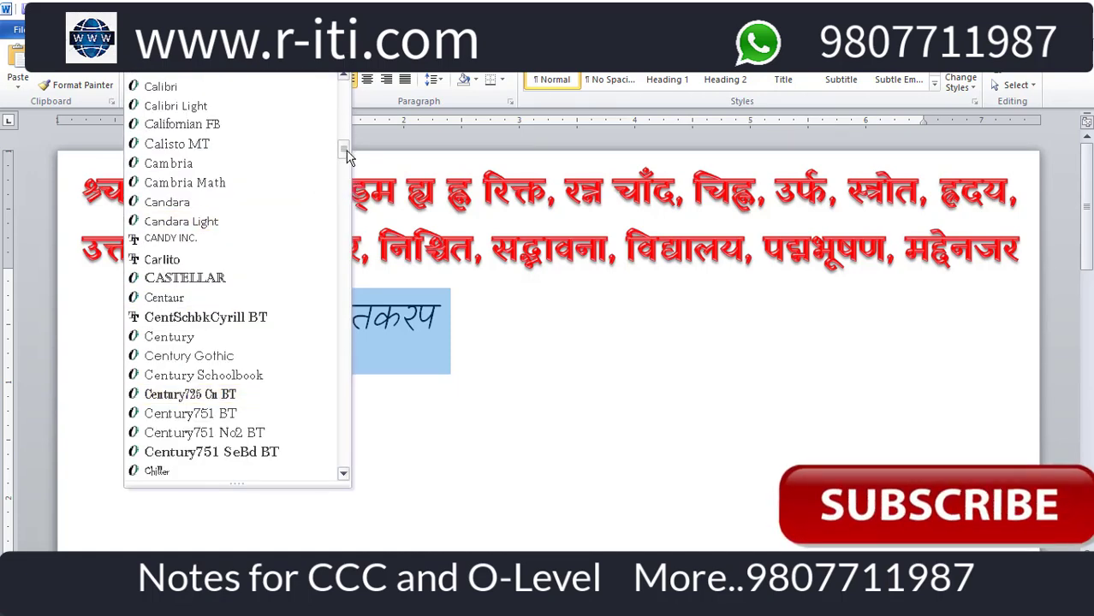
pyautogui.moveTo(344, 151)
pyautogui.mouseDown()
pyautogui.moveTo(344, 347)
pyautogui.moveTo(345, 325)
pyautogui.mouseUp()
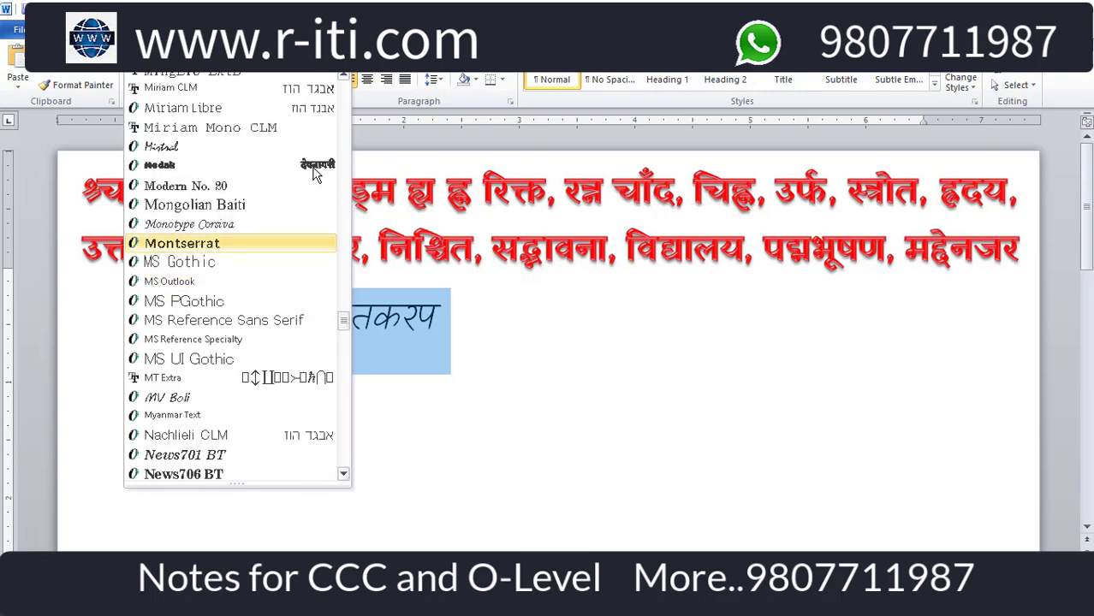
pyautogui.click(314, 167)
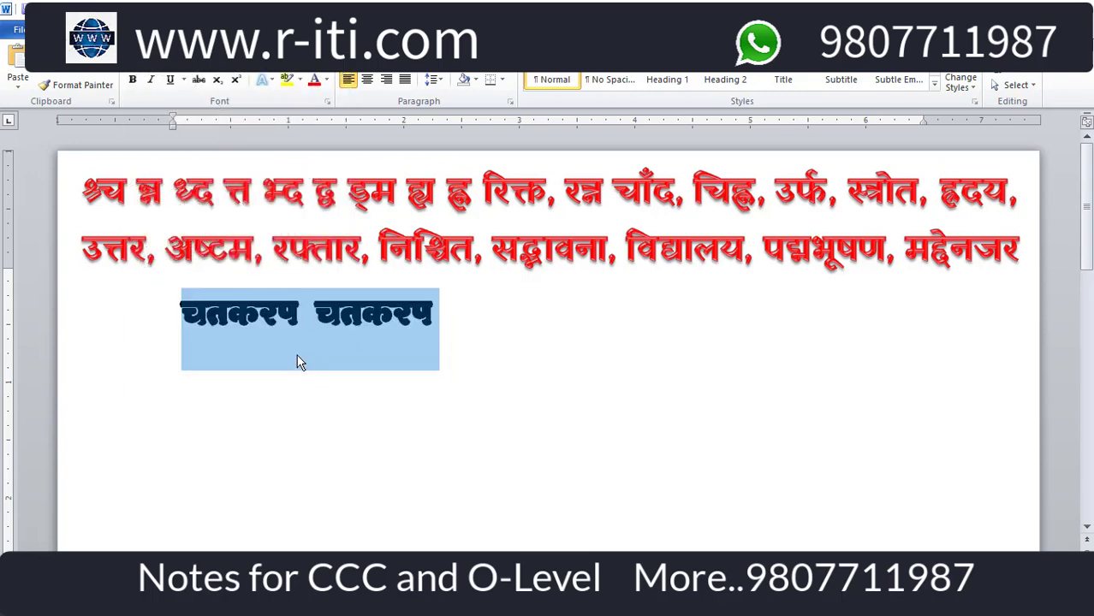
pyautogui.click(225, 60)
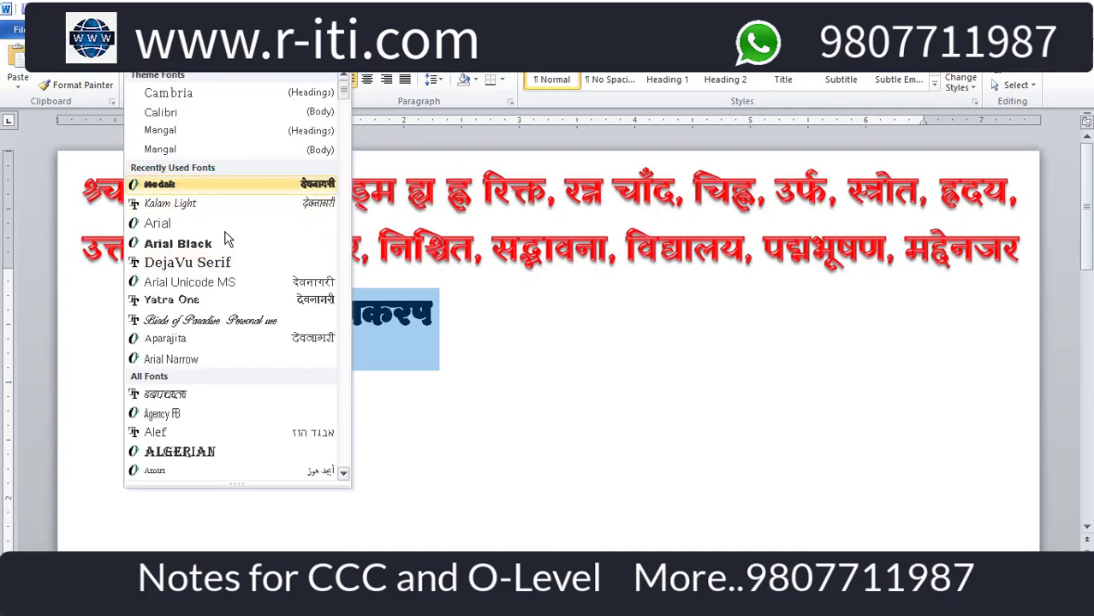
# - Set the words in Yatra One and add halants after त and क to form conjuncts
pyautogui.click(251, 300)
pyautogui.click(390, 316)
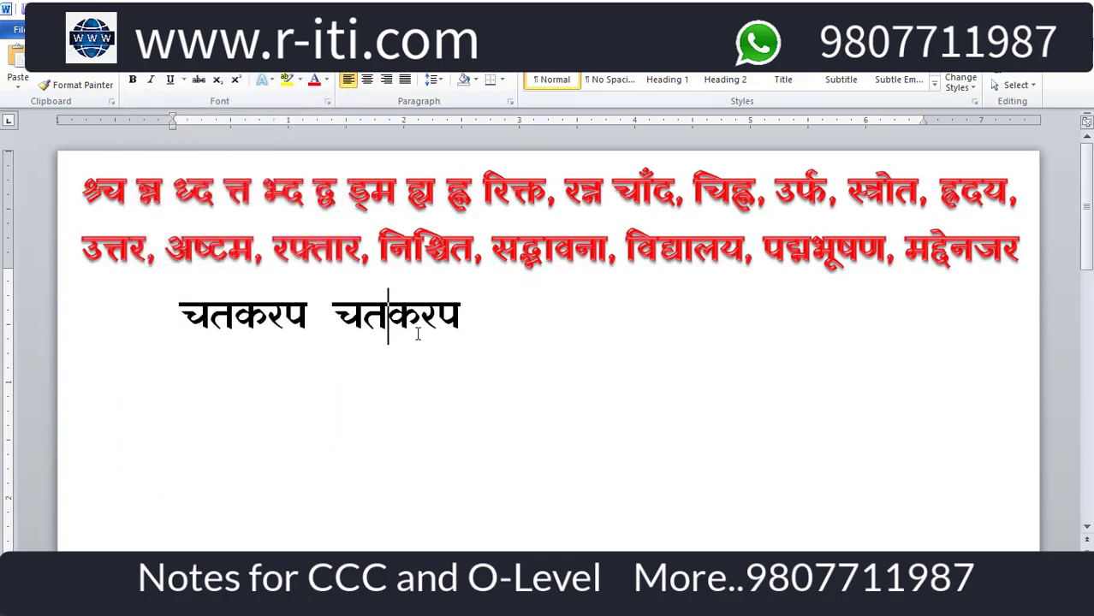
pyautogui.moveTo(461, 319); pyautogui.dragTo(180, 316)
pyautogui.click(234, 315)
pyautogui.write('~')
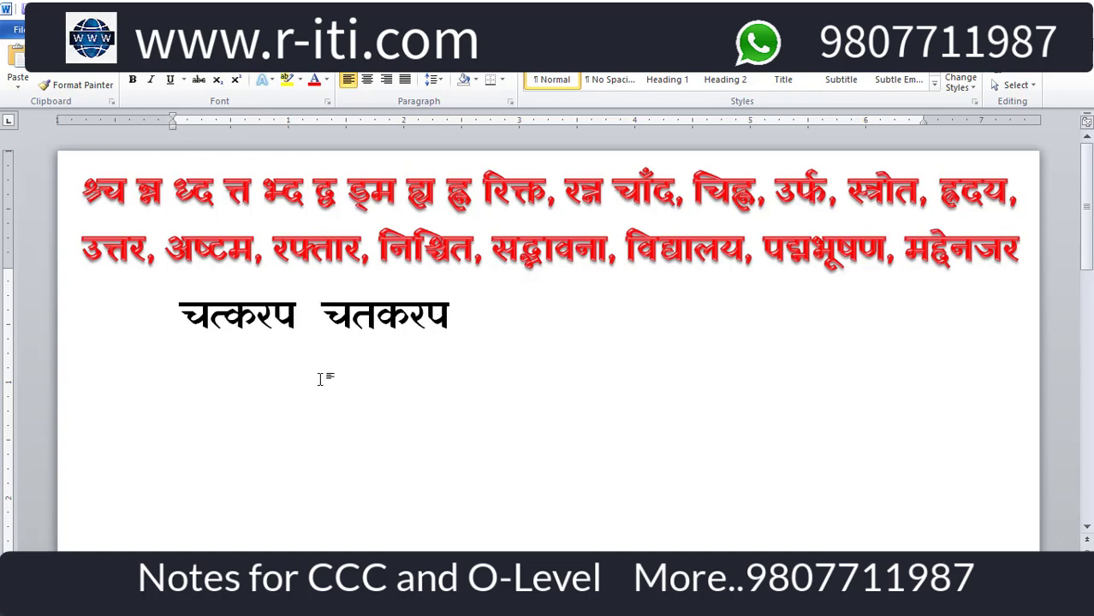
pyautogui.click(368, 331)
pyautogui.click(408, 304)
pyautogui.write('~')
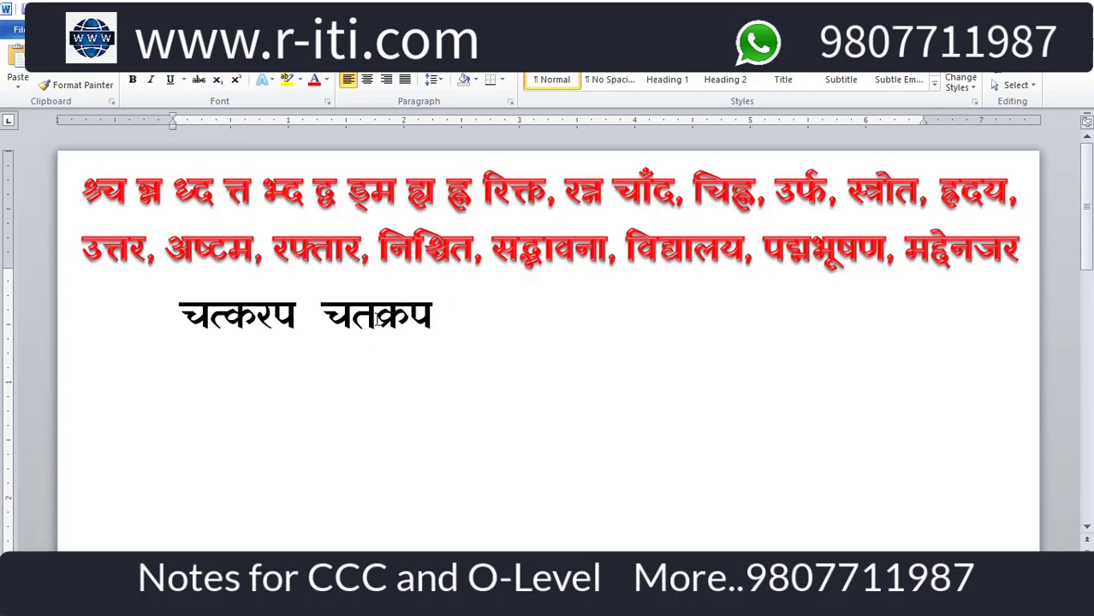
pyautogui.write('्')
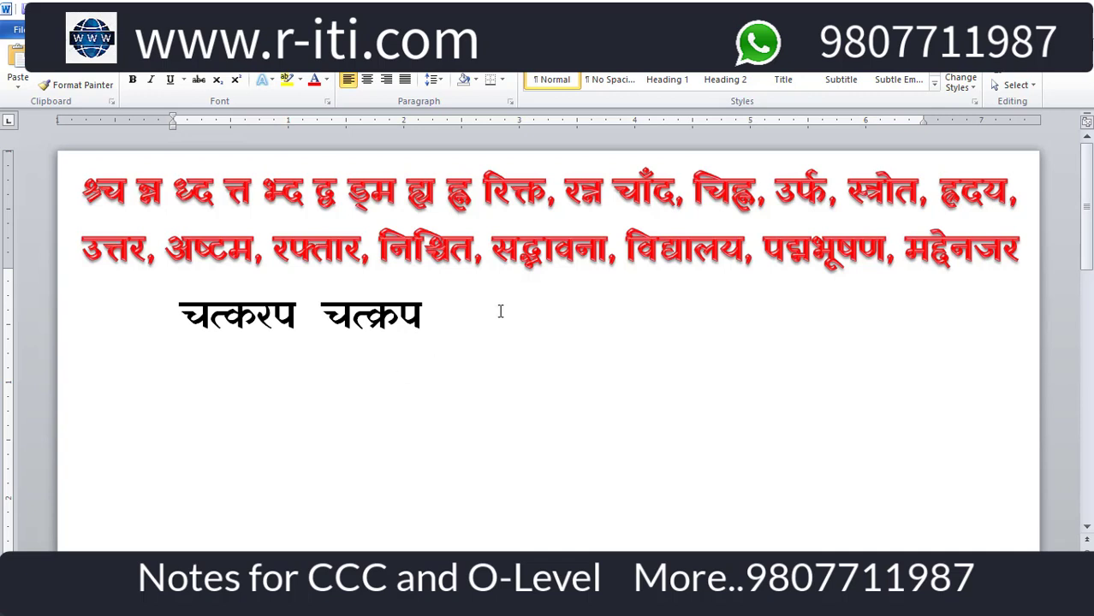
# - Append त्र to the second word, forming चत्क्रपत्र
pyautogui.click(473, 328)
pyautogui.write('क्ष')
pyautogui.press('BackSpace')
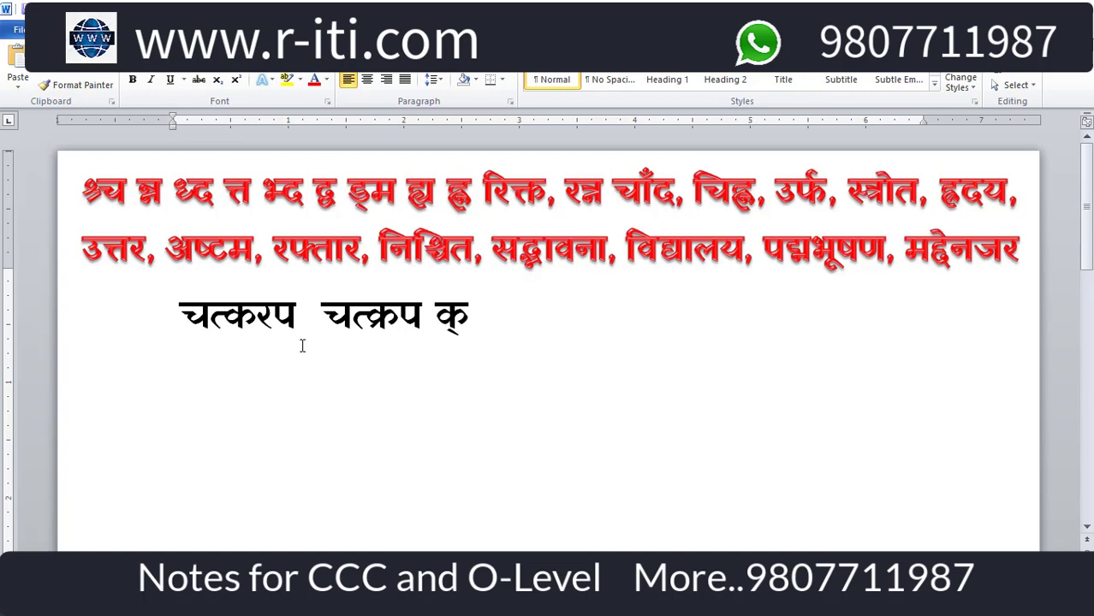
pyautogui.press('BackSpace')
pyautogui.press('BackSpace')
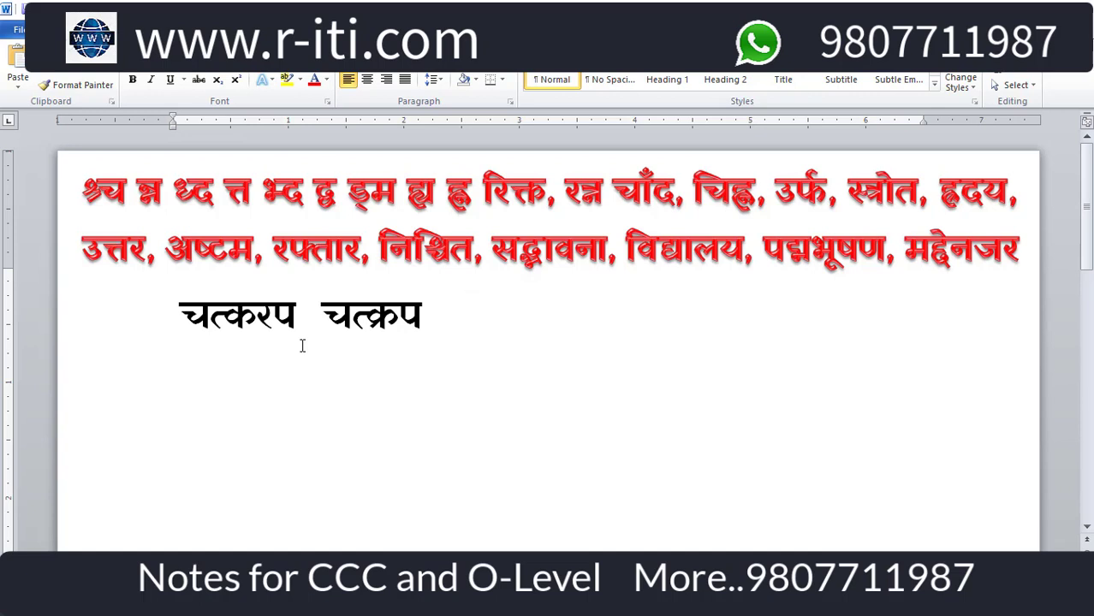
pyautogui.write('क्ष')
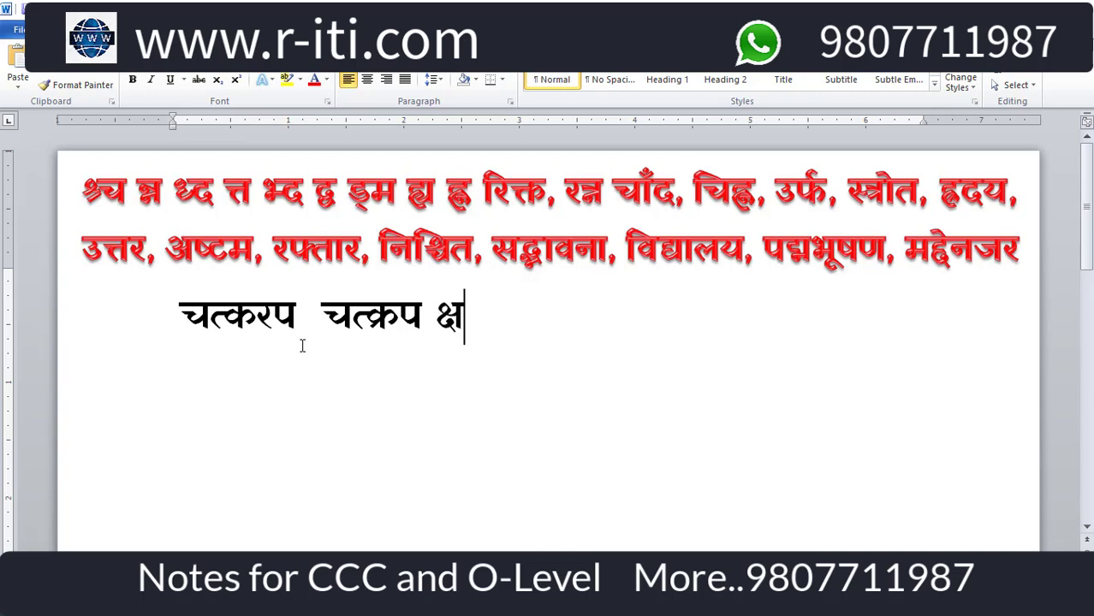
pyautogui.press('BackSpace')
pyautogui.press('BackSpace')
pyautogui.press('BackSpace')
pyautogui.press('BackSpace')
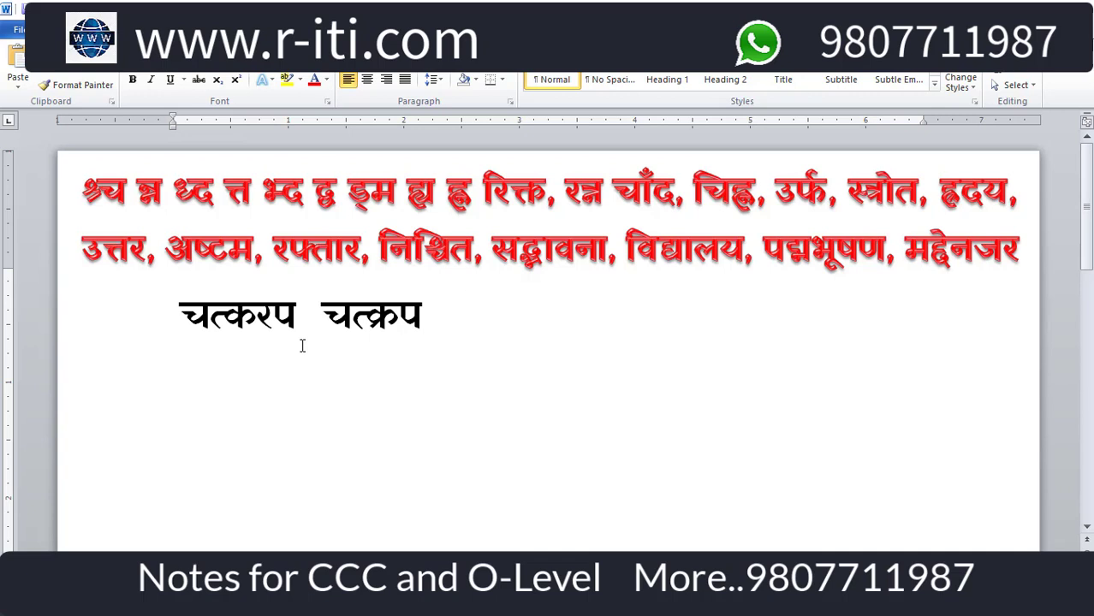
pyautogui.write('त')
pyautogui.write('्र')
# - Start a new line below the words and type a trial conjunct there
pyautogui.hotkey('shift', 'Home')
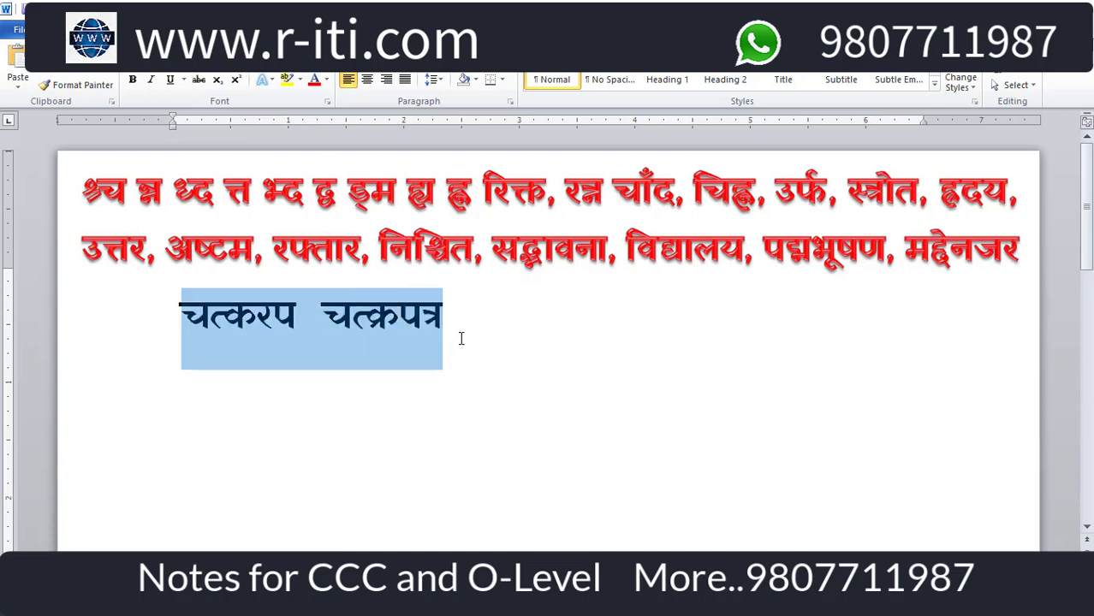
pyautogui.click(462, 322)
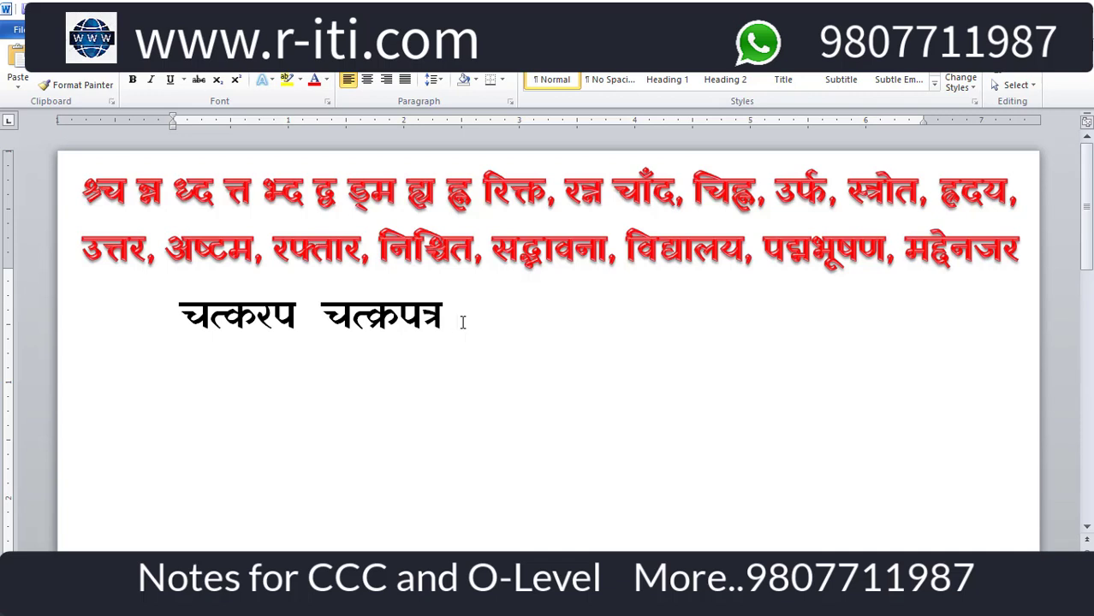
pyautogui.press('Return')
pyautogui.write('त्र')
pyautogui.press('BackSpace')
pyautogui.press('BackSpace')
pyautogui.press('BackSpace')
# - Clear the trial क्ष and क and form the conjunct श्च on the new line
pyautogui.write('क्ष')
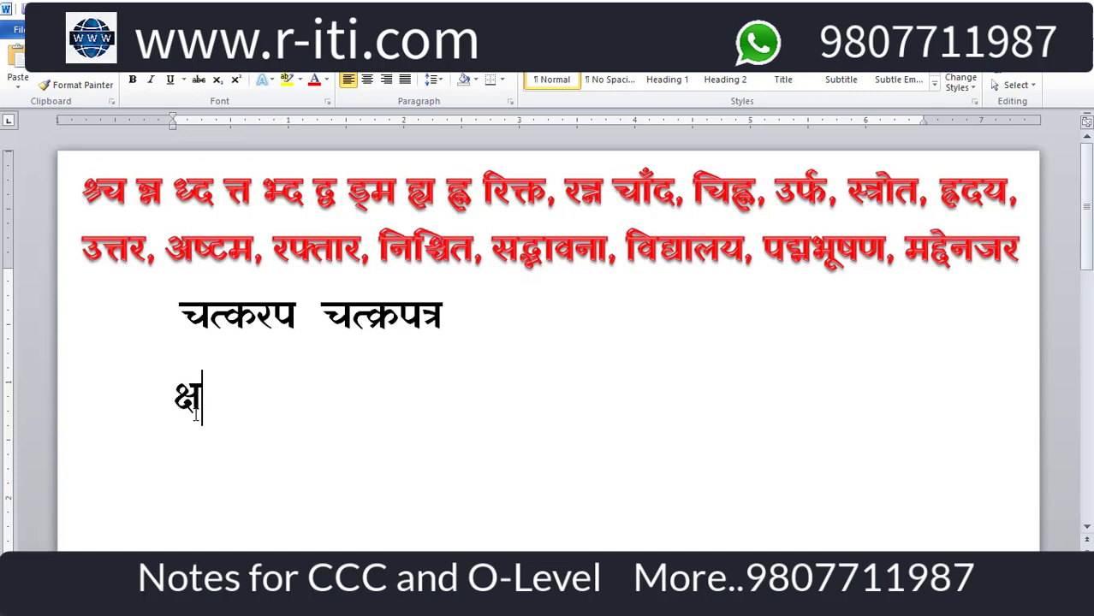
pyautogui.write('श्र')
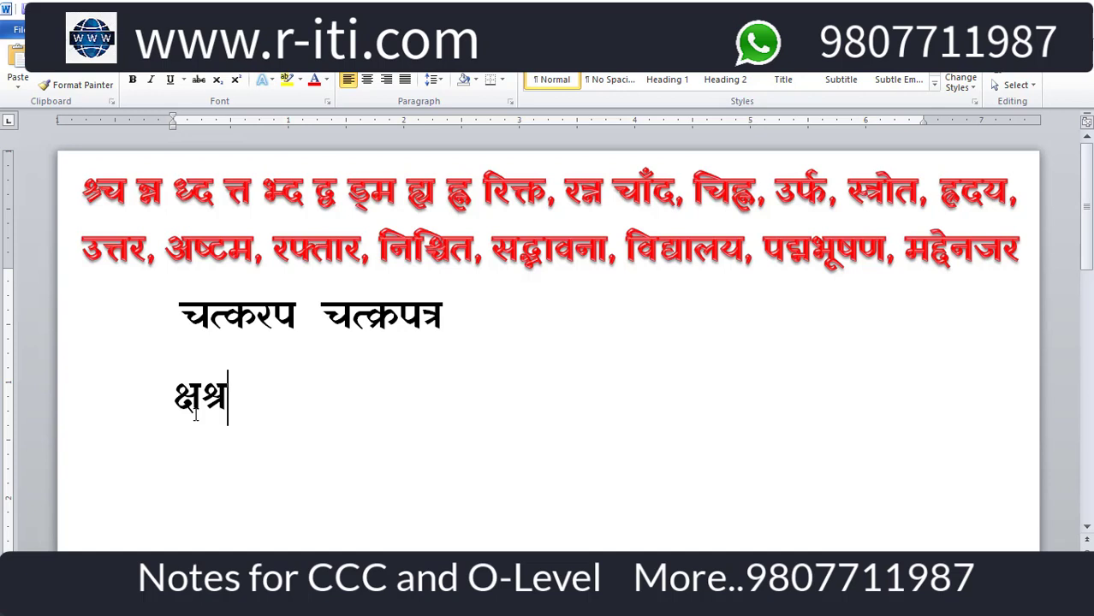
pyautogui.click(196, 414)
pyautogui.press('BackSpace')
pyautogui.press('BackSpace')
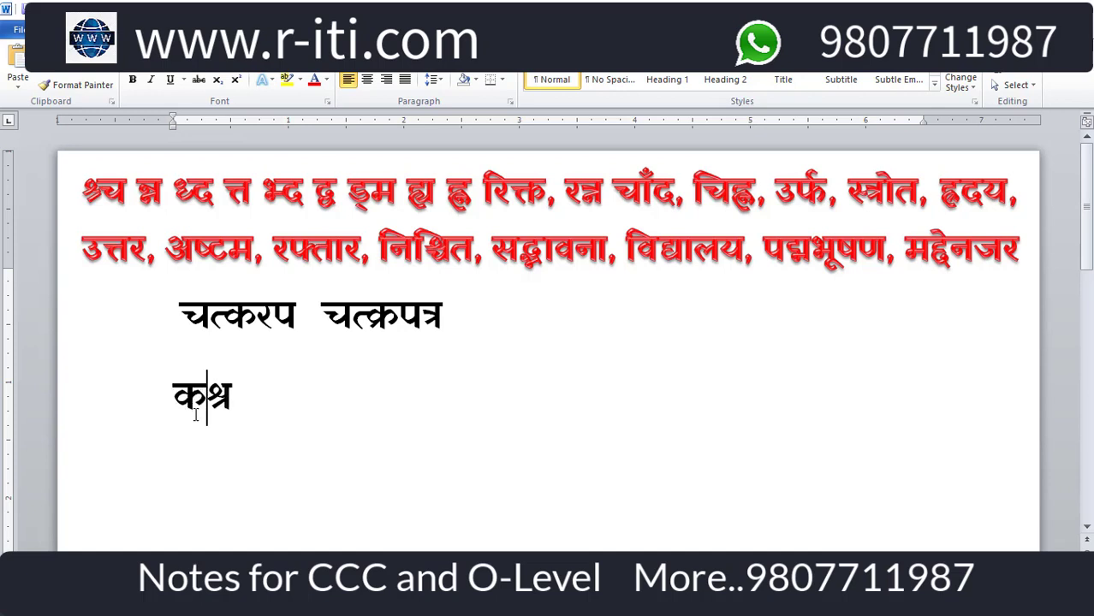
pyautogui.press('BackSpace')
pyautogui.press('Right')
pyautogui.press('BackSpace')
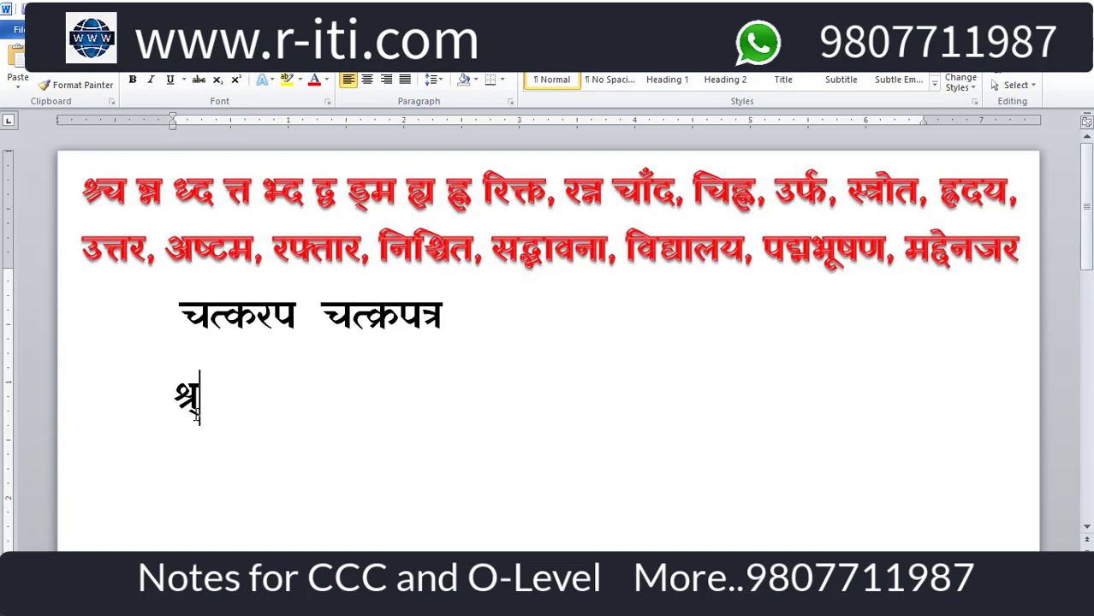
pyautogui.write('च')
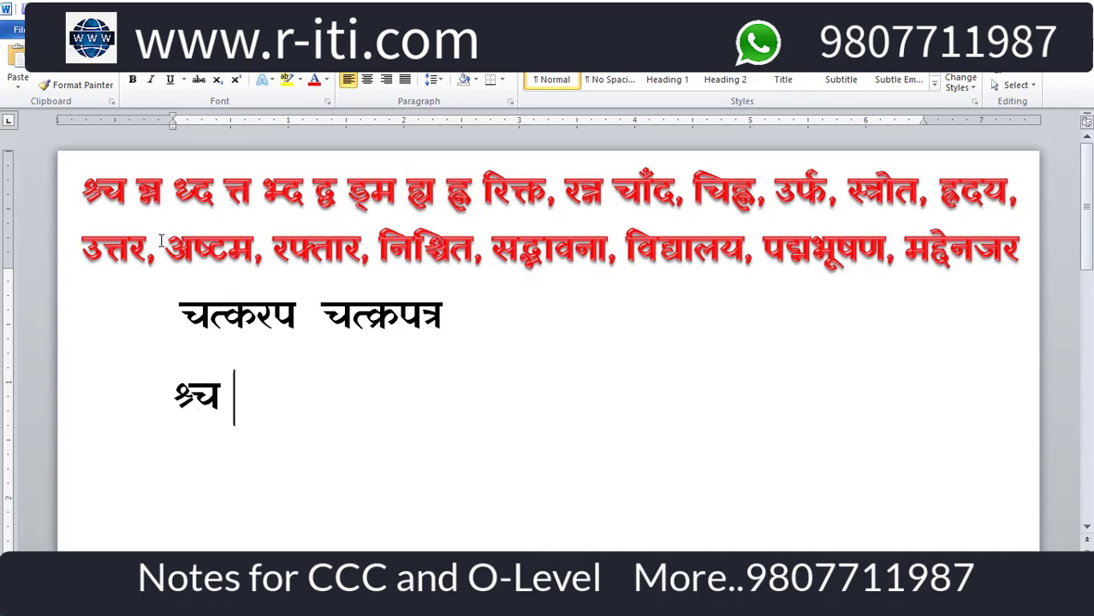
# - Type the conjuncts न्न, ध्द, त्त and भ्द after श्च
pyautogui.write('न')
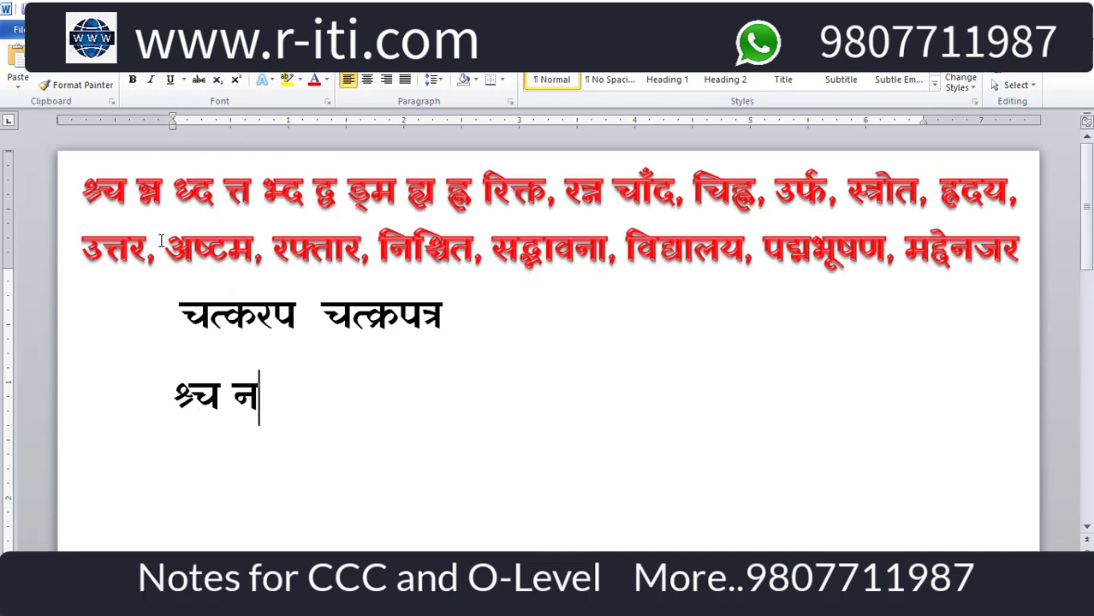
pyautogui.write('्')
pyautogui.write('न')
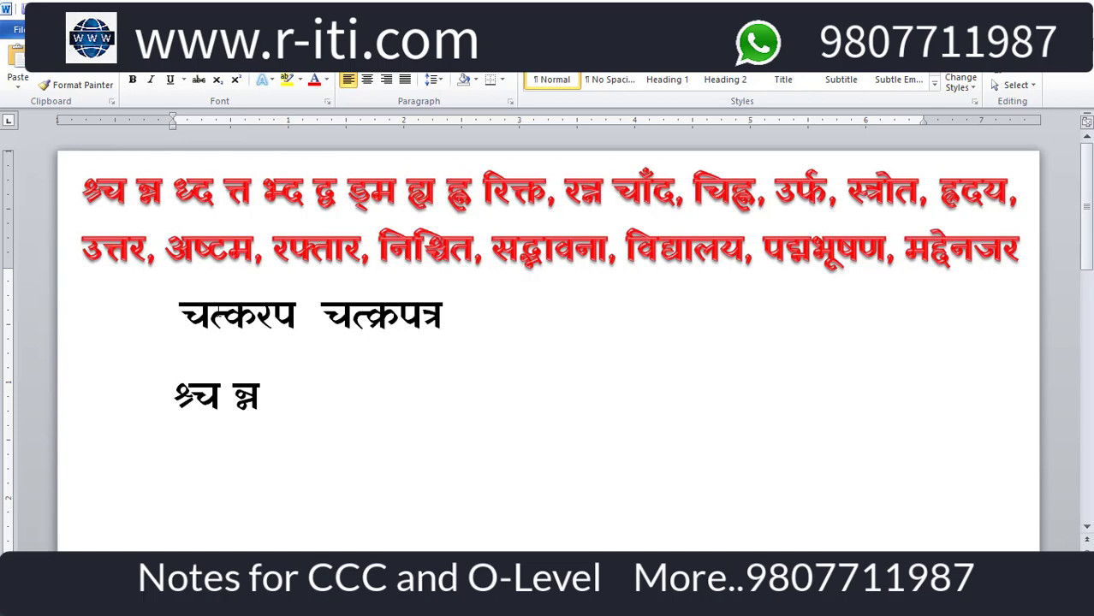
pyautogui.write(' ध')
pyautogui.write('्')
pyautogui.write('द')
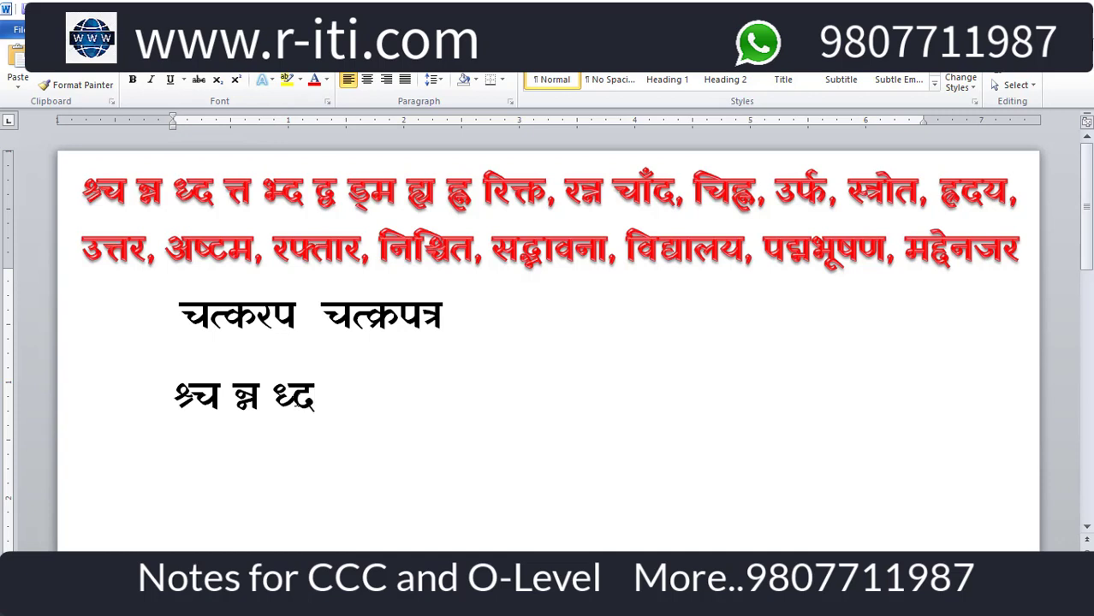
pyautogui.write('त')
pyautogui.write('्त ')
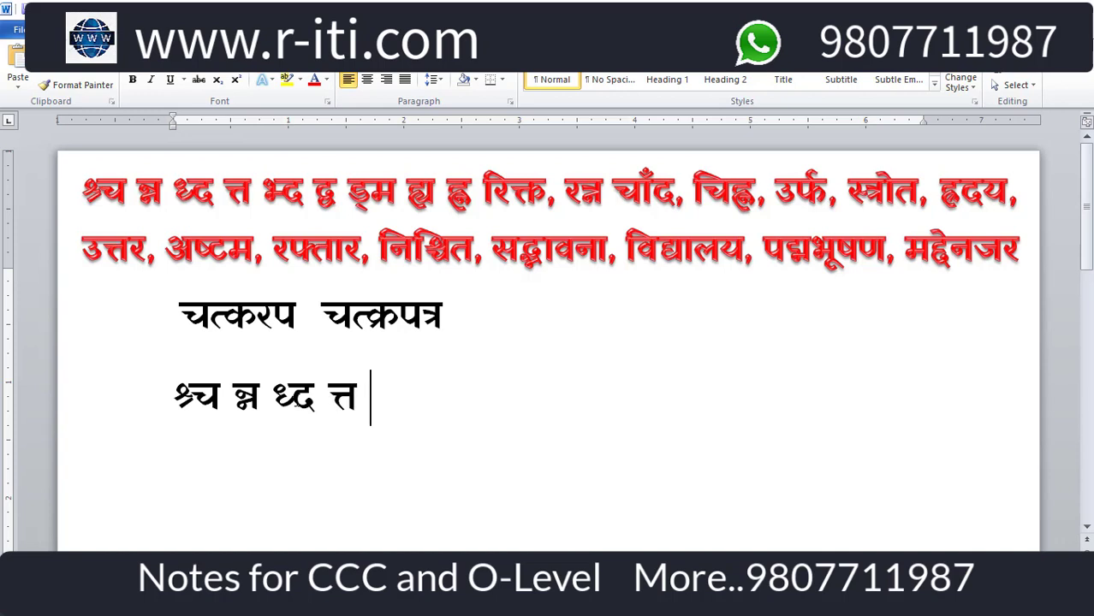
pyautogui.write('भ')
pyautogui.write('्द')
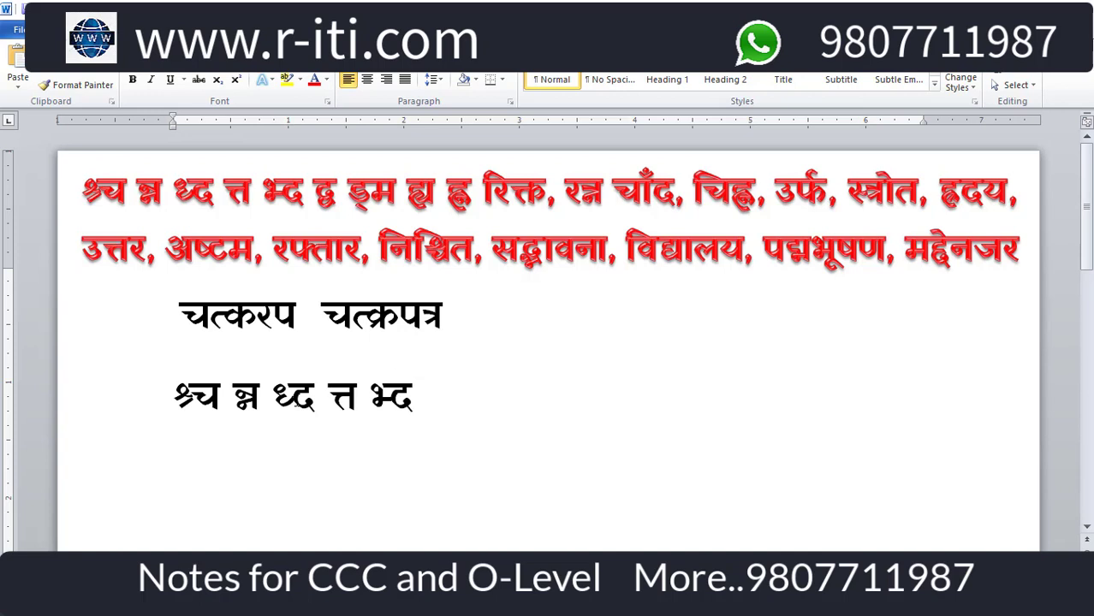
# - Try Arial Unicode MS, then Yatra One, on the conjunct line and append द्व
pyautogui.moveTo(424, 396); pyautogui.dragTo(175, 398)
pyautogui.click(200, 70)
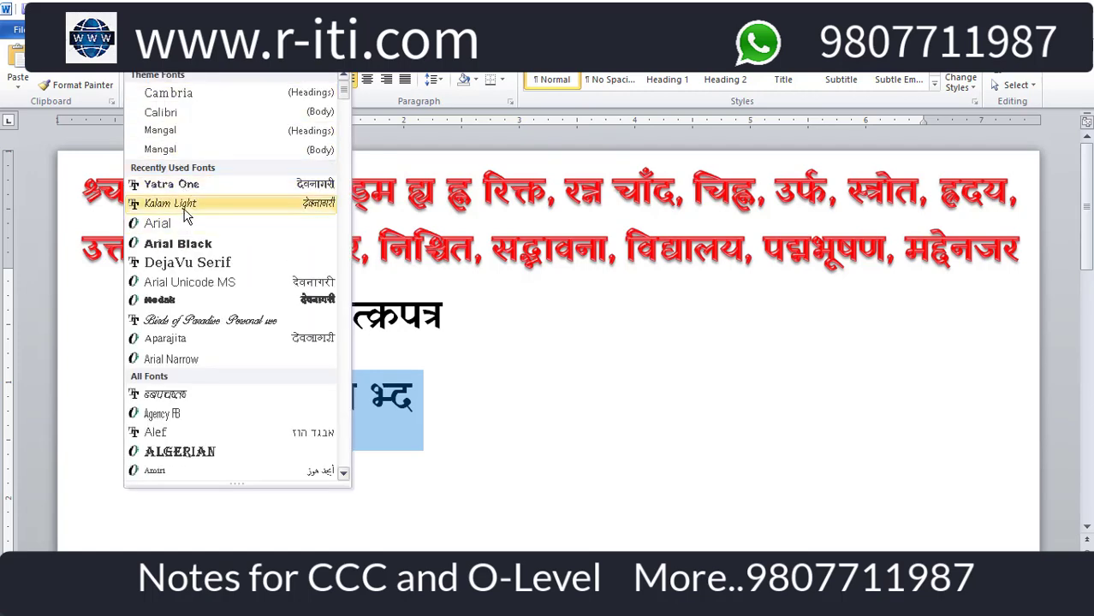
pyautogui.click(200, 282)
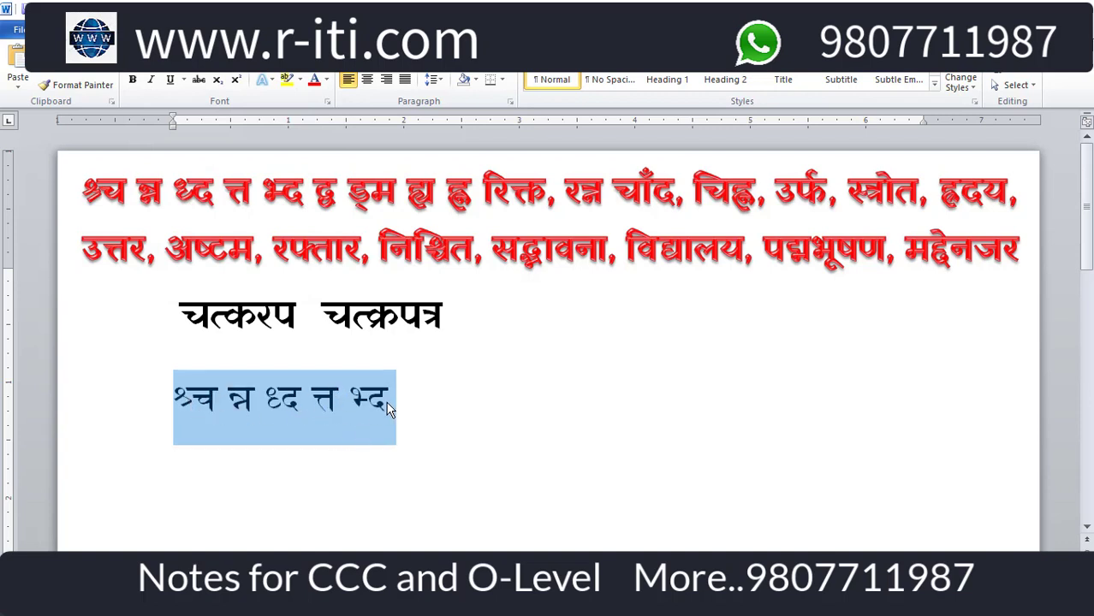
pyautogui.click(198, 65)
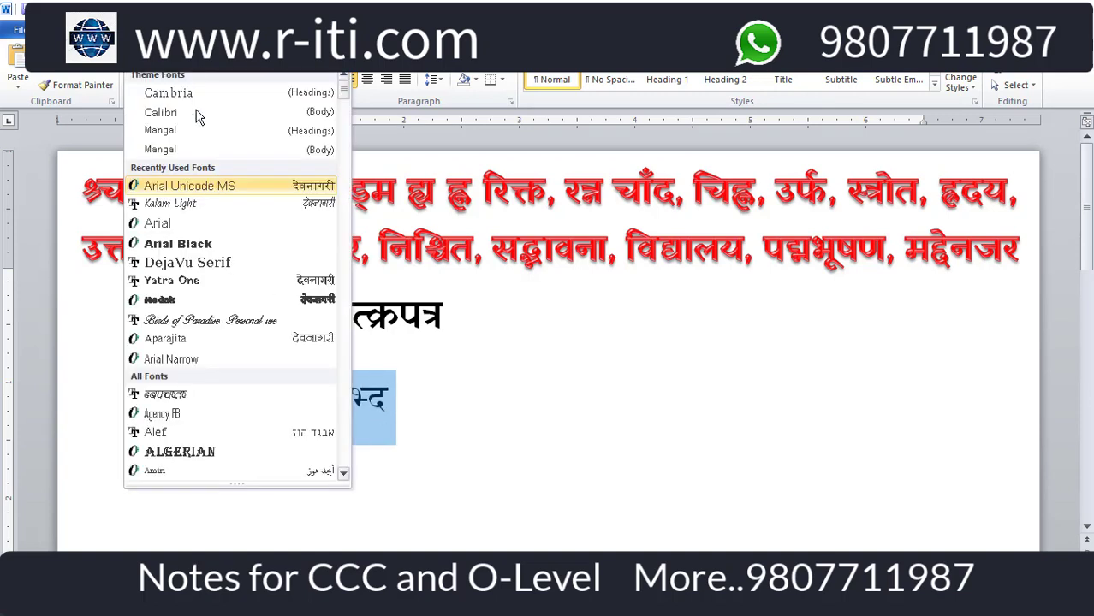
pyautogui.click(191, 282)
pyautogui.click(414, 413)
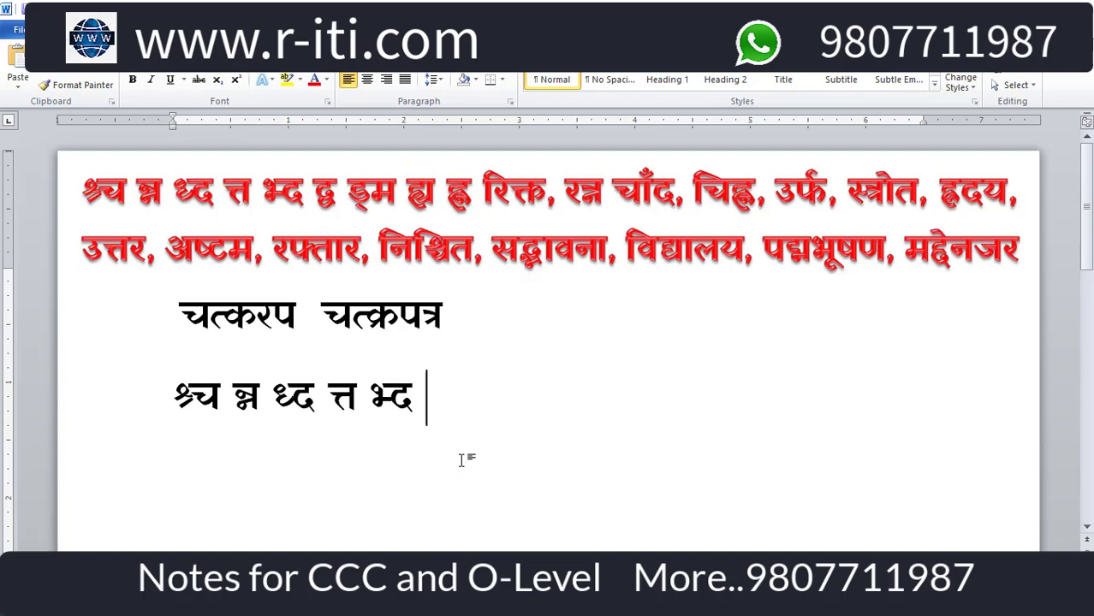
pyautogui.write('द')
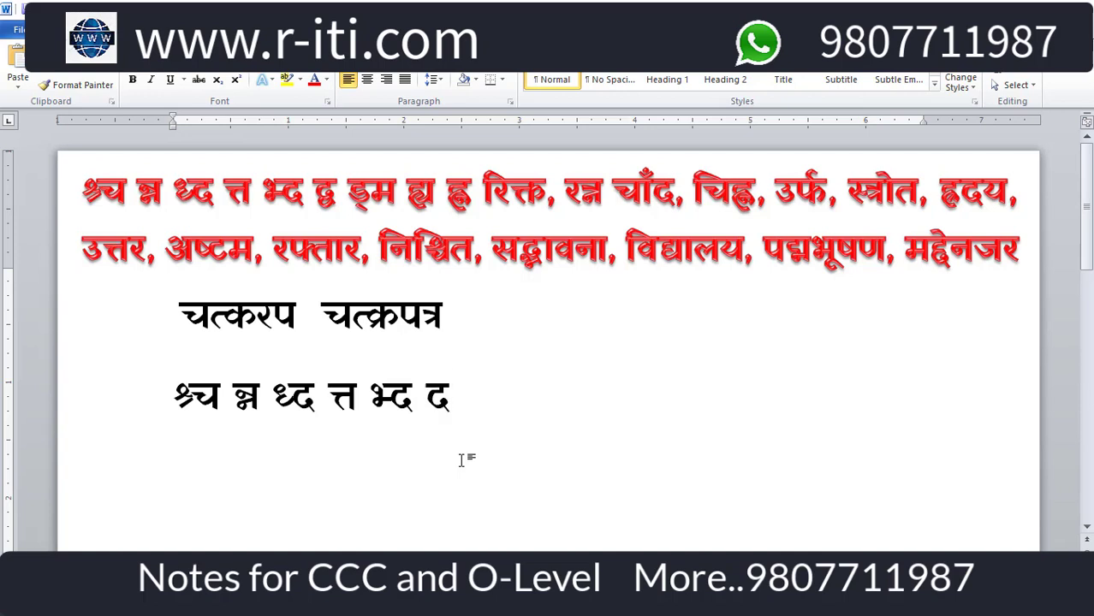
pyautogui.write('्')
pyautogui.write('व')
# - Add the conjunct ड्म to the line and set it in Mangal
pyautogui.write(' ड')
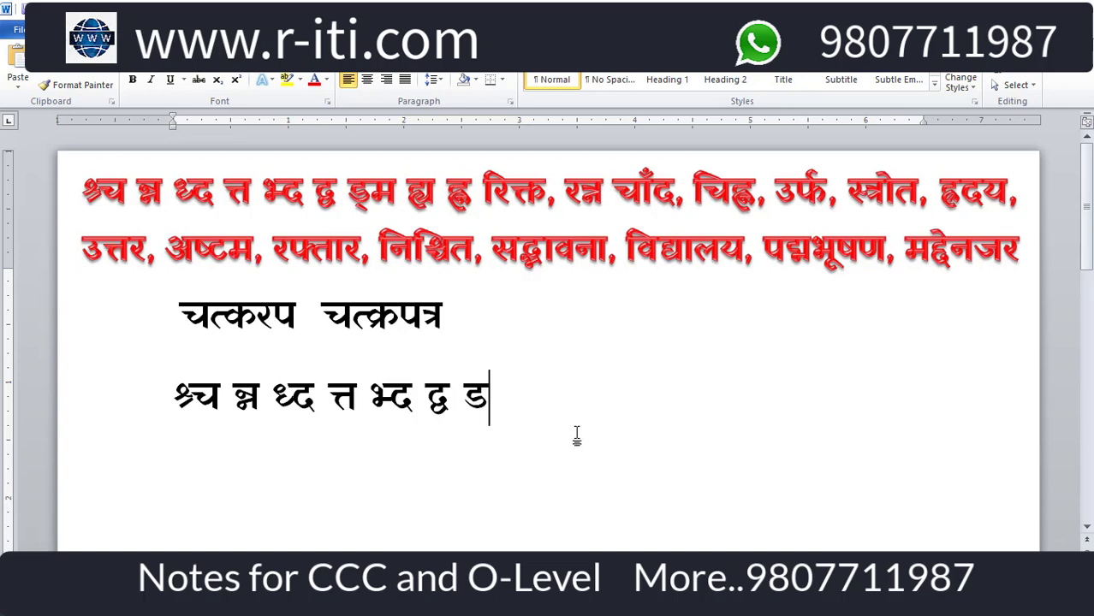
pyautogui.write('्')
pyautogui.write('म')
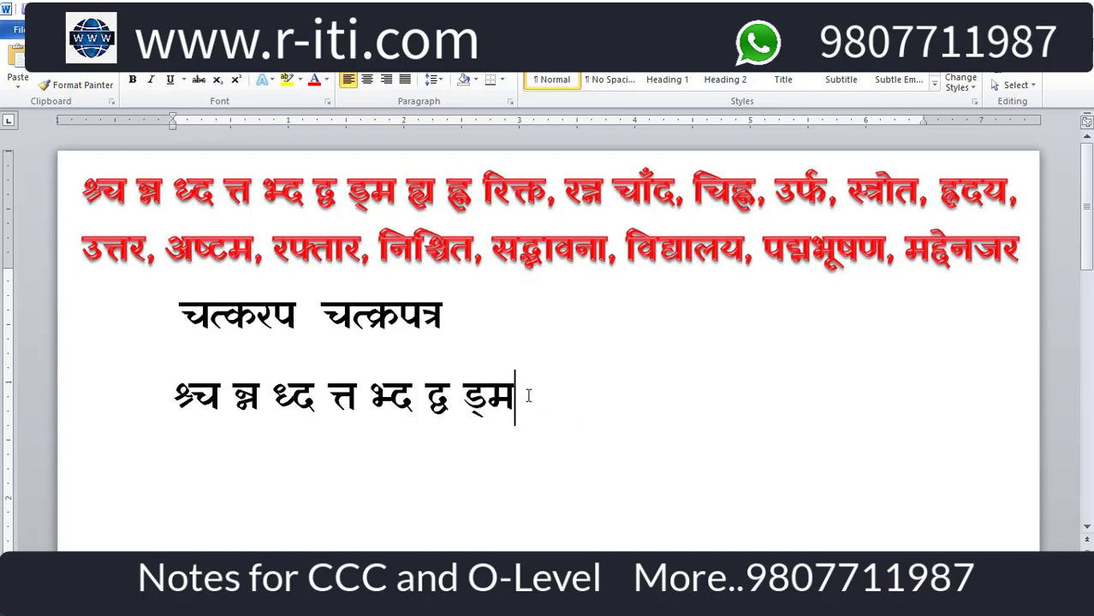
pyautogui.doubleClick(484, 394)
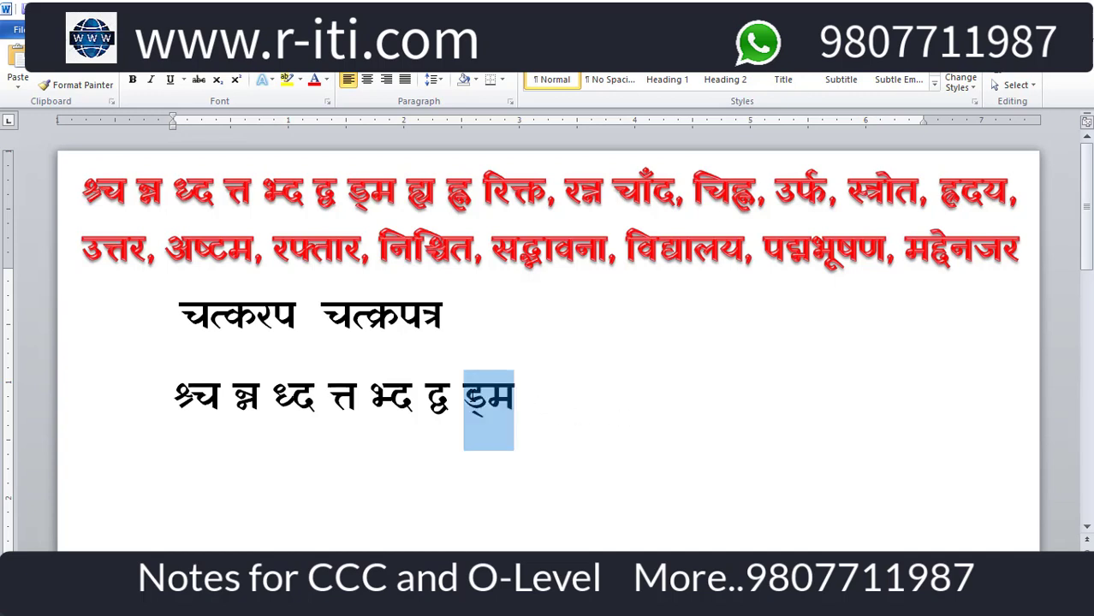
pyautogui.click(205, 61)
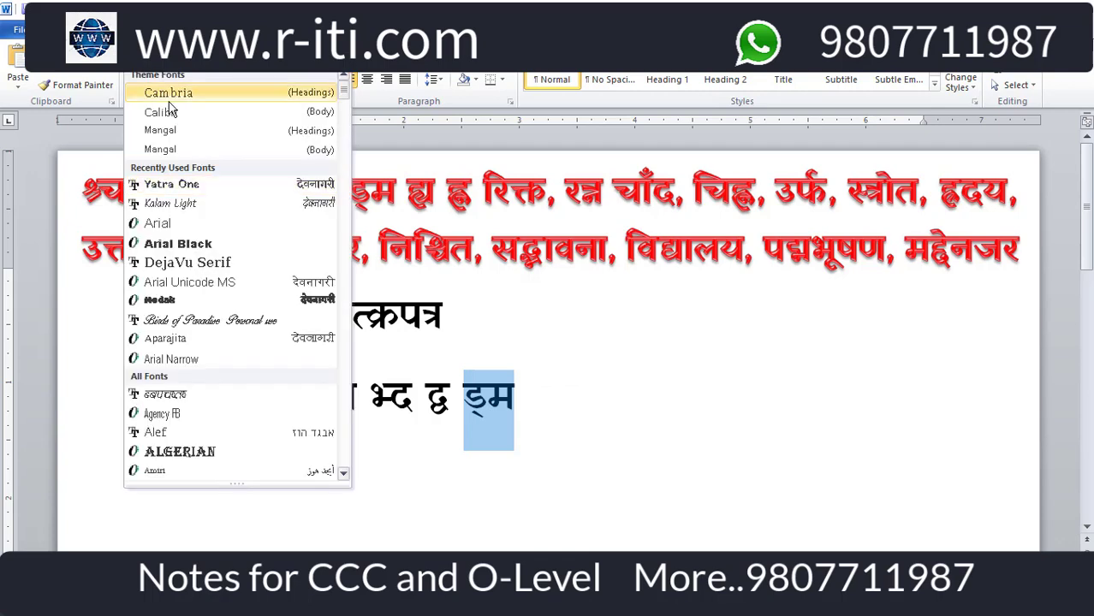
pyautogui.click(171, 151)
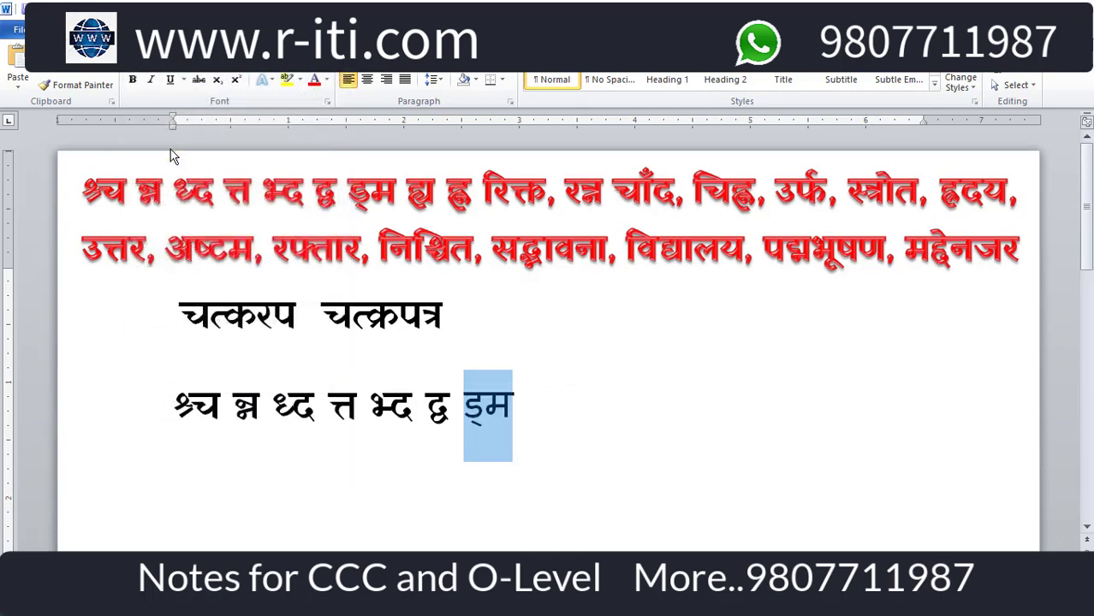
# - Select the whole black conjunct line for copying
pyautogui.press('Right')
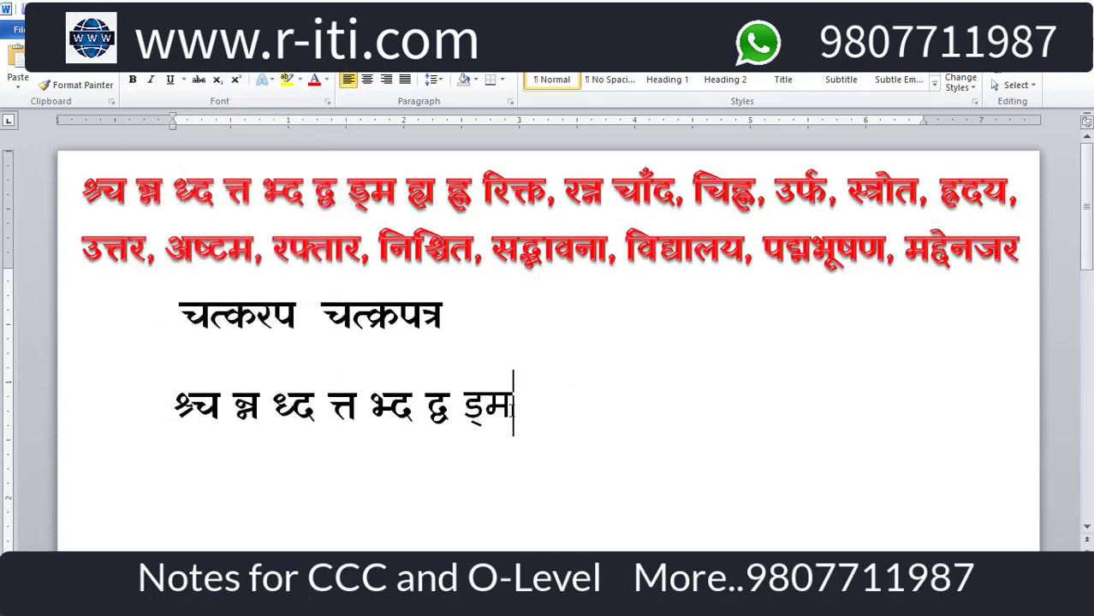
pyautogui.hotkey('ctrl', 'shift', 'Left')
pyautogui.hotkey('ctrl', 'shift', 'Left')
pyautogui.hotkey('ctrl', 'shift', 'Left')
pyautogui.tripleClick(205, 404)
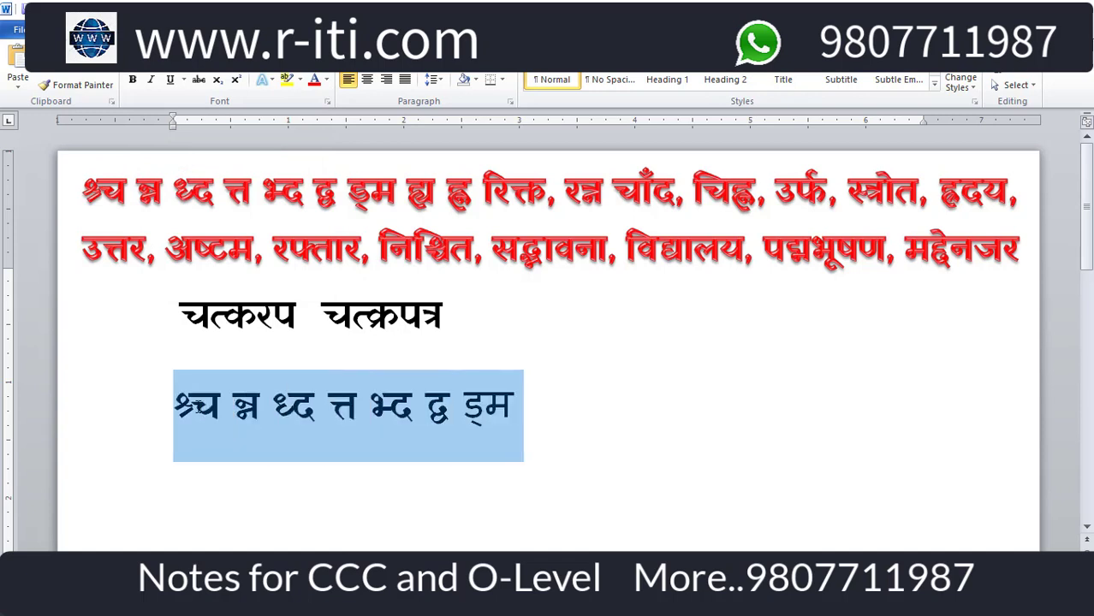
# - Paste the conjunct line over Notepad's garbled text and move the Notepad window aside
pyautogui.hotkey('alt', 'Tab')
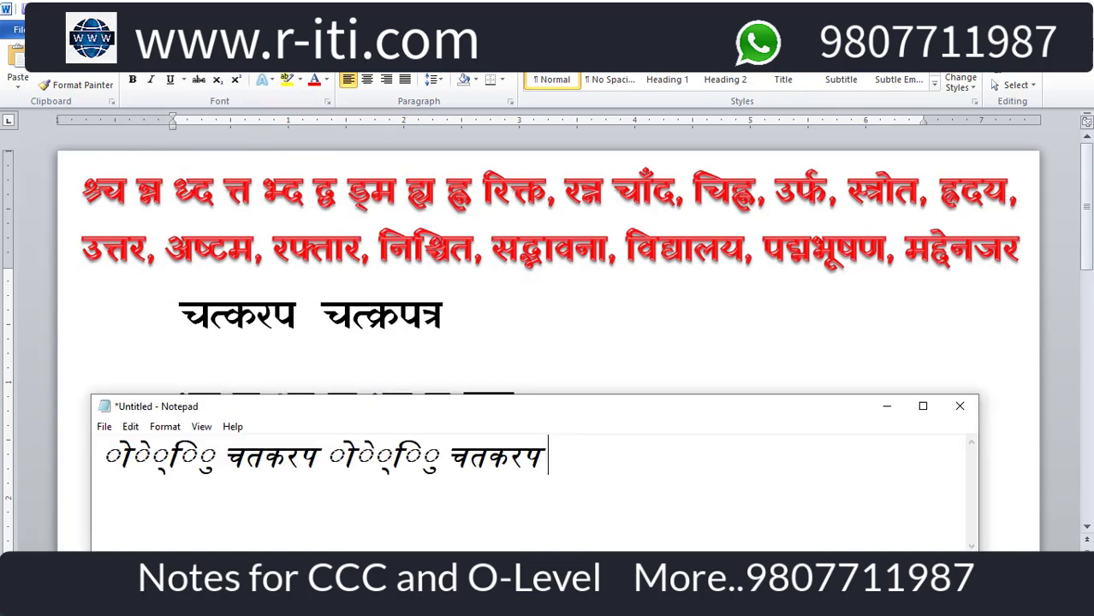
pyautogui.moveTo(559, 457); pyautogui.dragTo(99, 458)
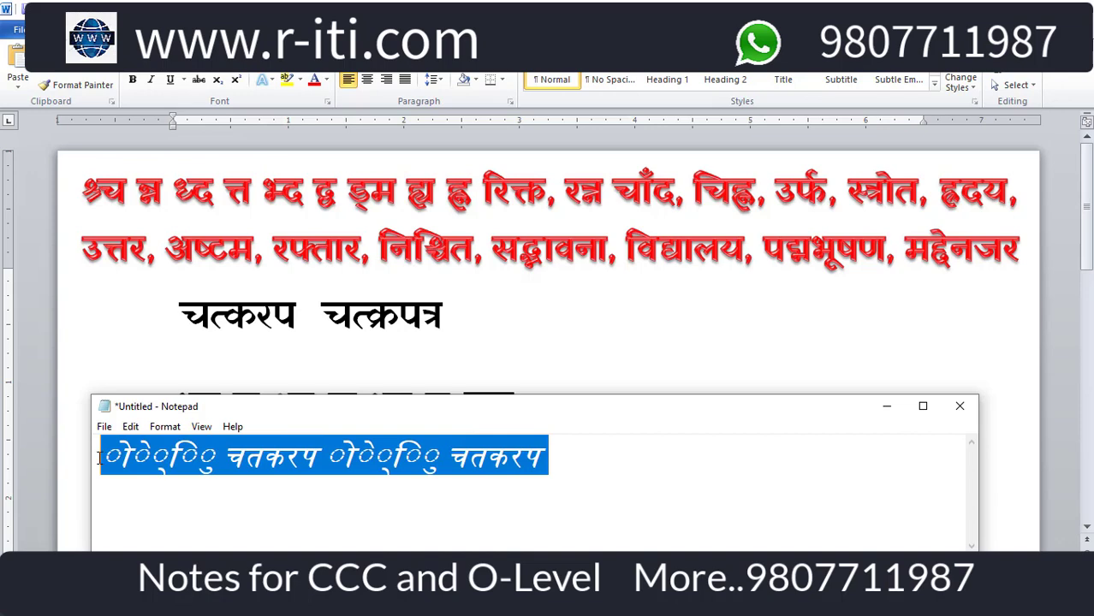
pyautogui.hotkey('ctrl', 'v')
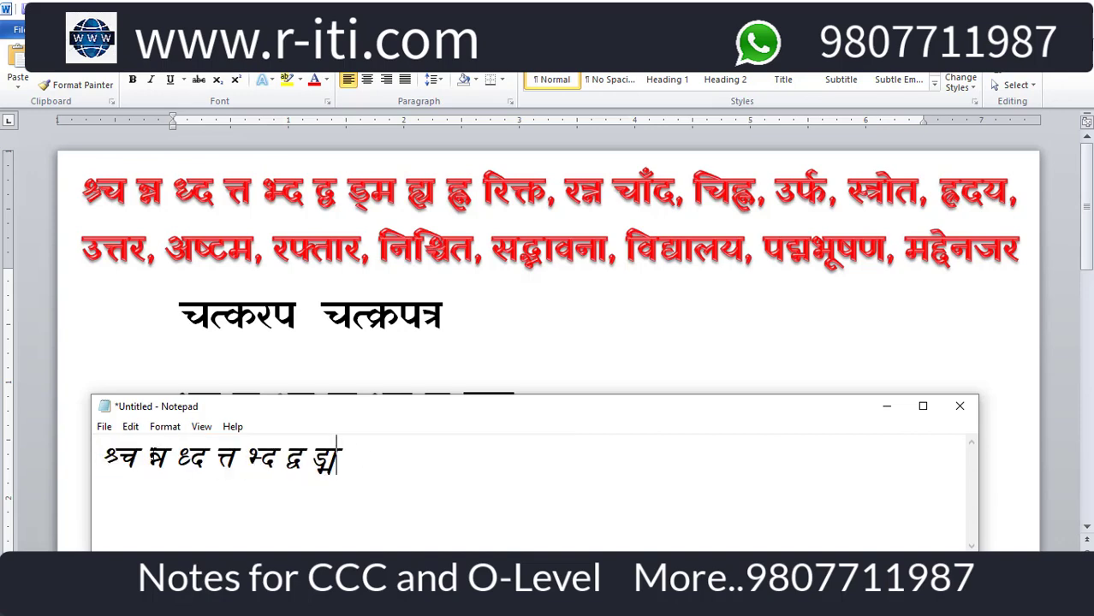
pyautogui.moveTo(363, 417); pyautogui.dragTo(395, 253)
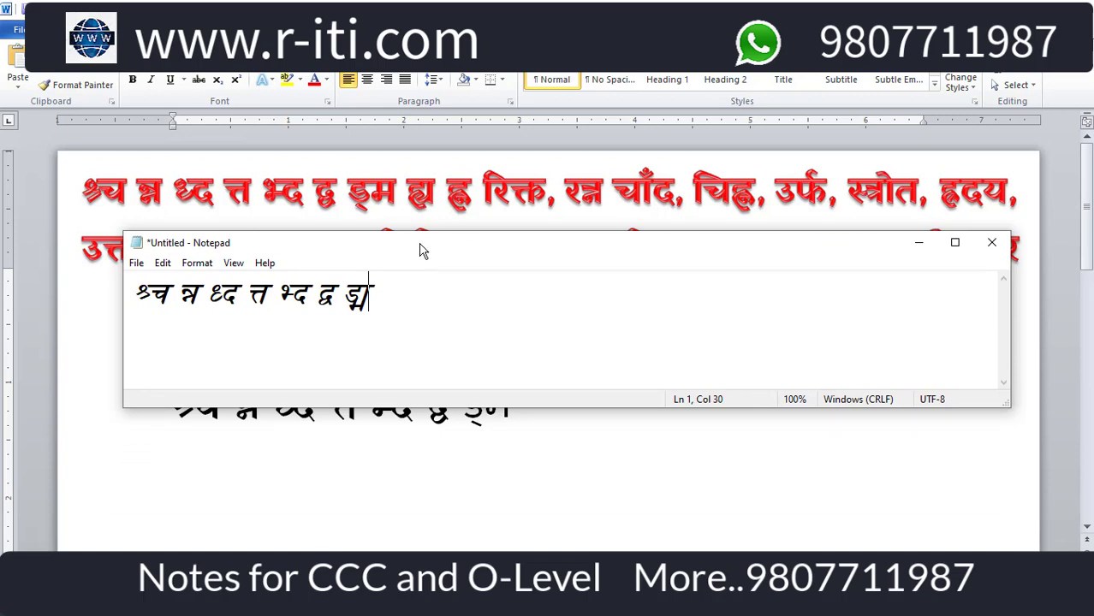
pyautogui.moveTo(419, 250); pyautogui.dragTo(400, 472)
# - Set just the final conjunct ड्म in Arial Unicode MS so it stacks
pyautogui.tripleClick(519, 407)
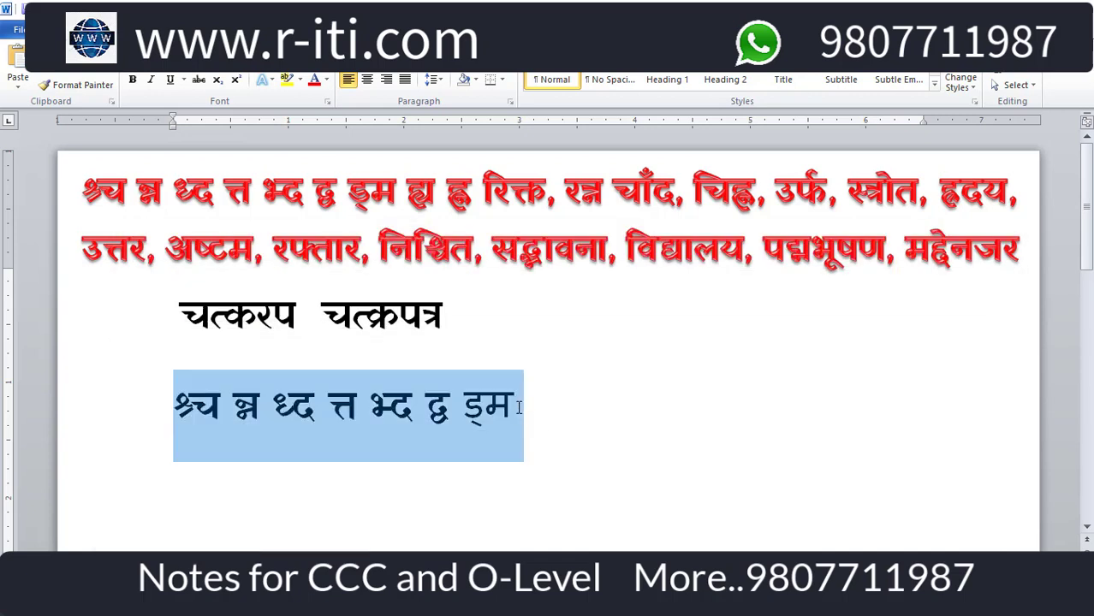
pyautogui.click(519, 406)
pyautogui.doubleClick(488, 404)
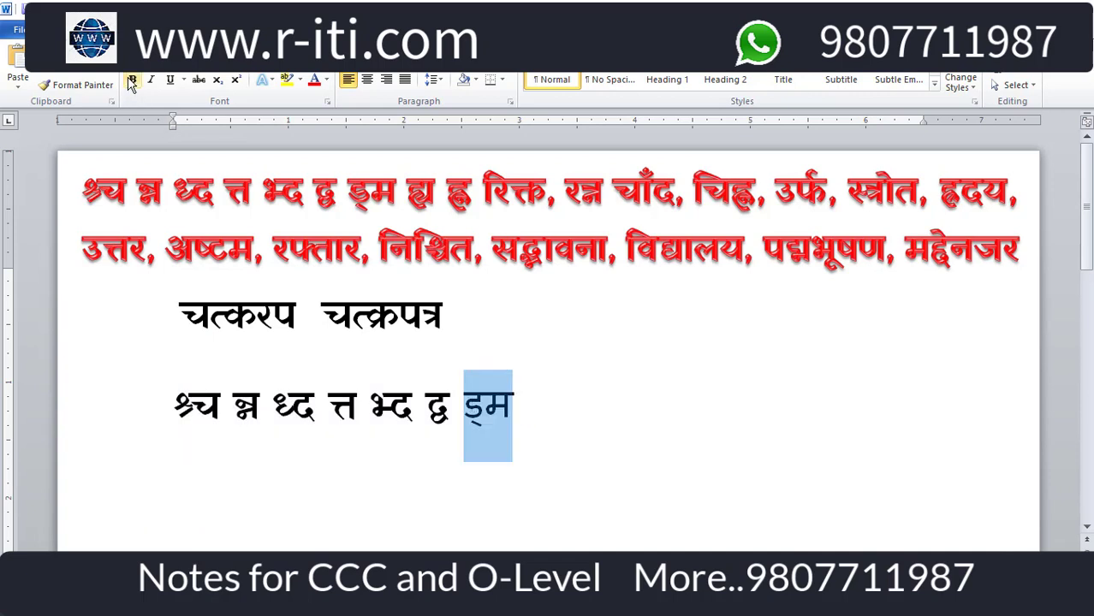
pyautogui.click(230, 61)
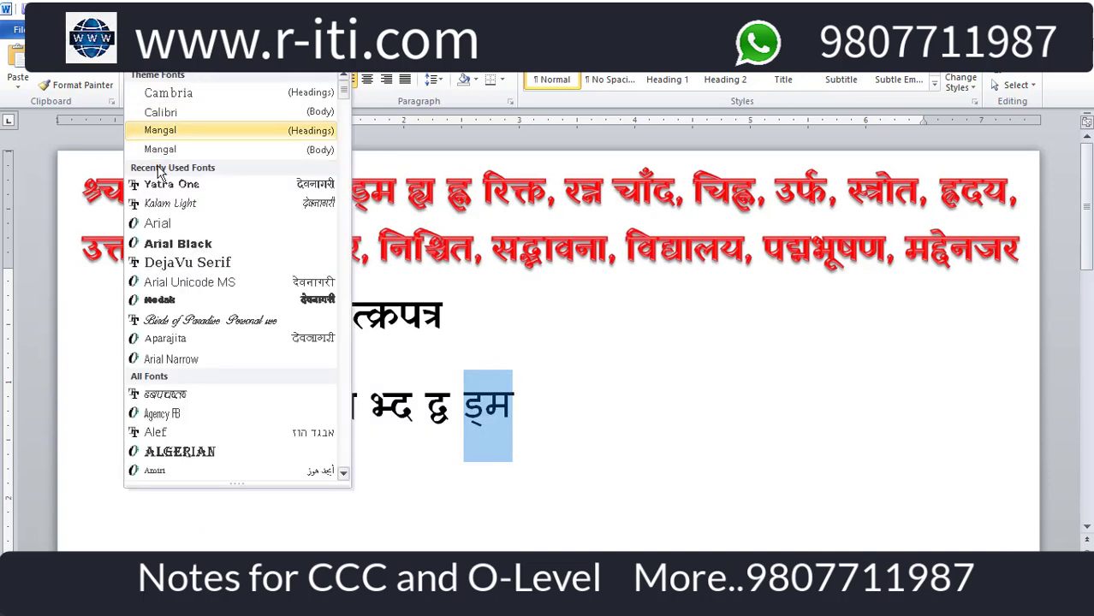
pyautogui.click(206, 289)
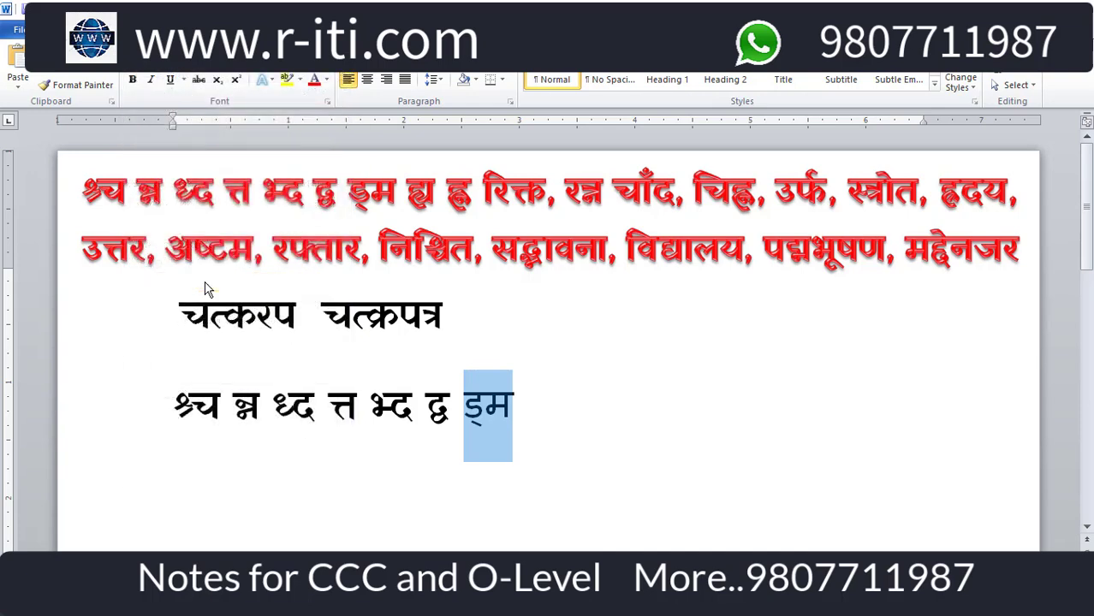
pyautogui.click(501, 403)
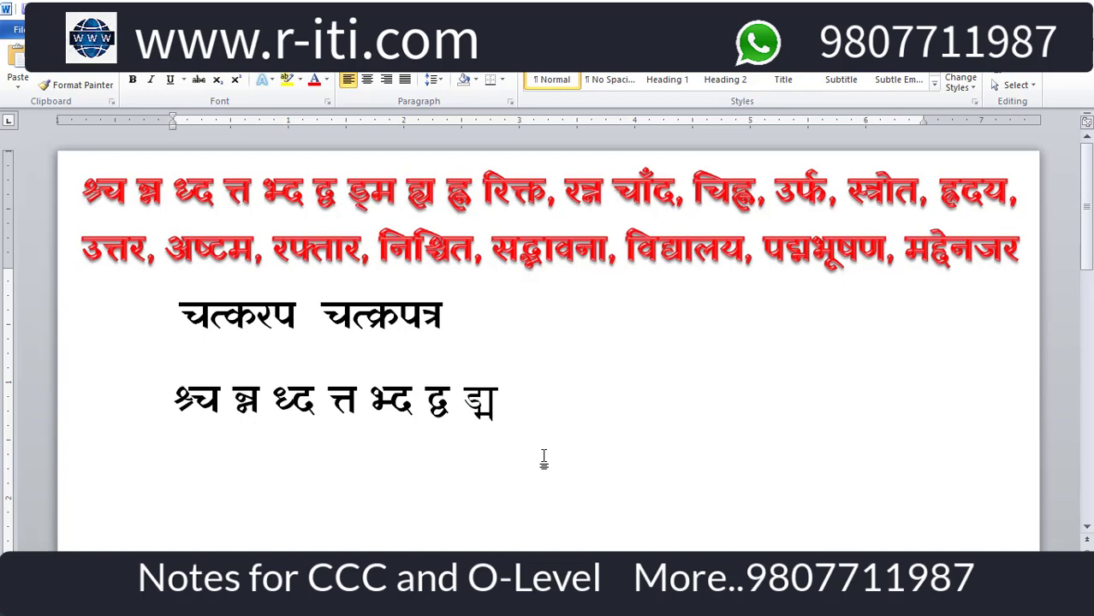
# - Clear the stray characters and add the conjuncts ह्य and ह्न
pyautogui.write('ब')
pyautogui.press('BackSpace')
pyautogui.write('ब')
pyautogui.write('ह')
pyautogui.press('BackSpace')
pyautogui.write('ह')
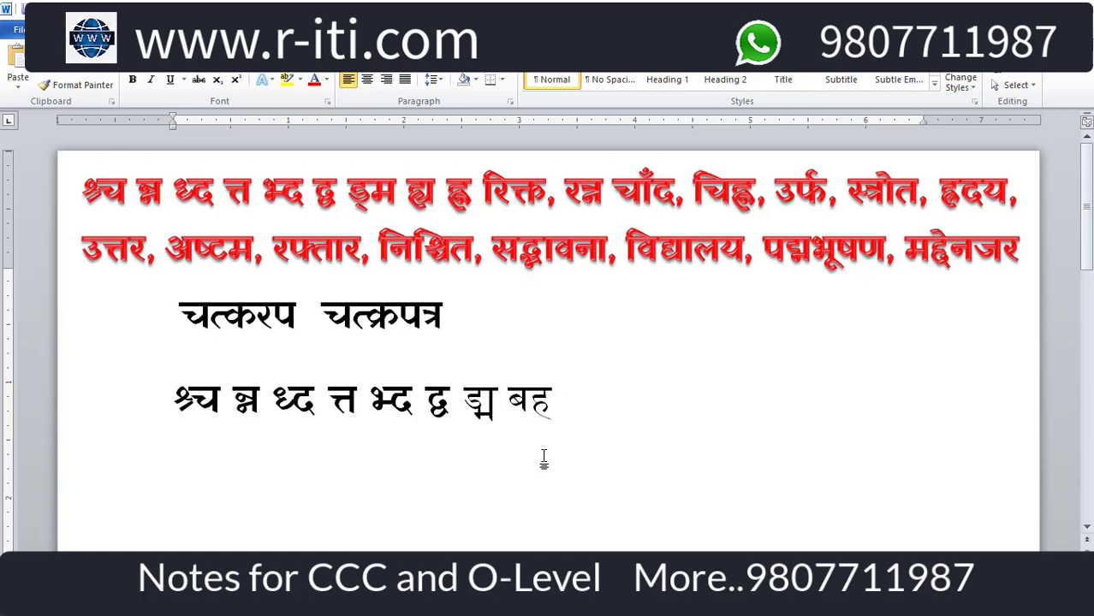
pyautogui.press('BackSpace')
pyautogui.press('BackSpace')
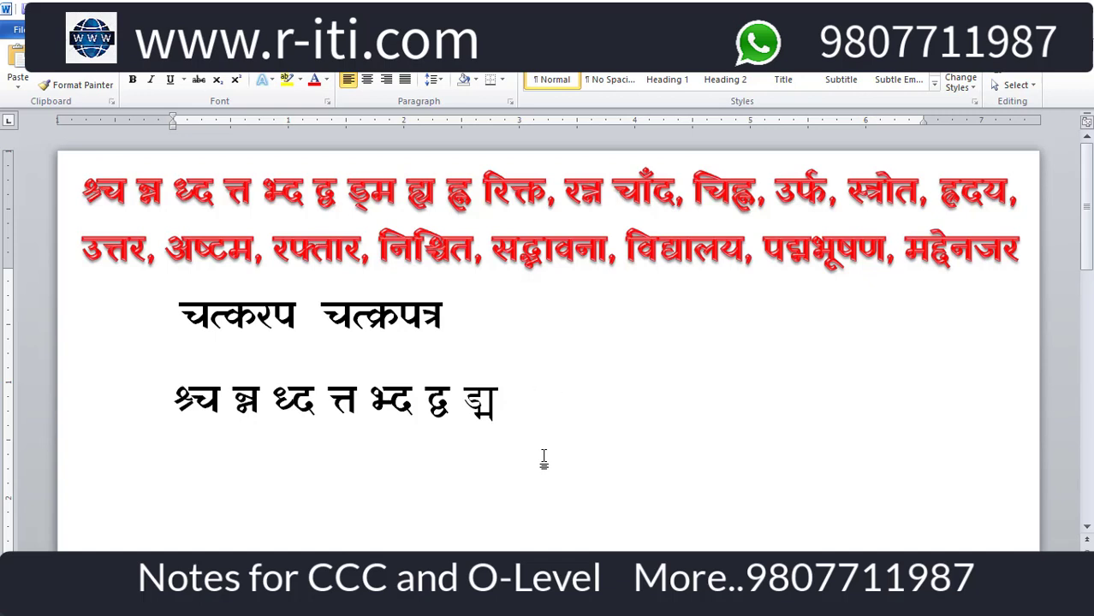
pyautogui.write('ह्')
pyautogui.write('य')
pyautogui.write(' ह')
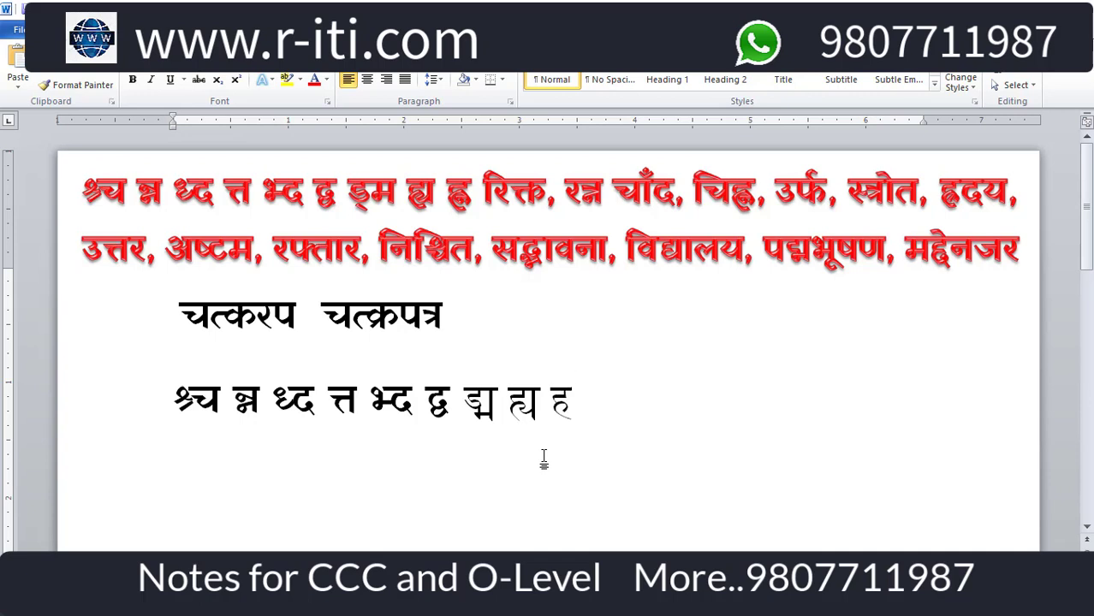
pyautogui.write('्')
pyautogui.write('न')
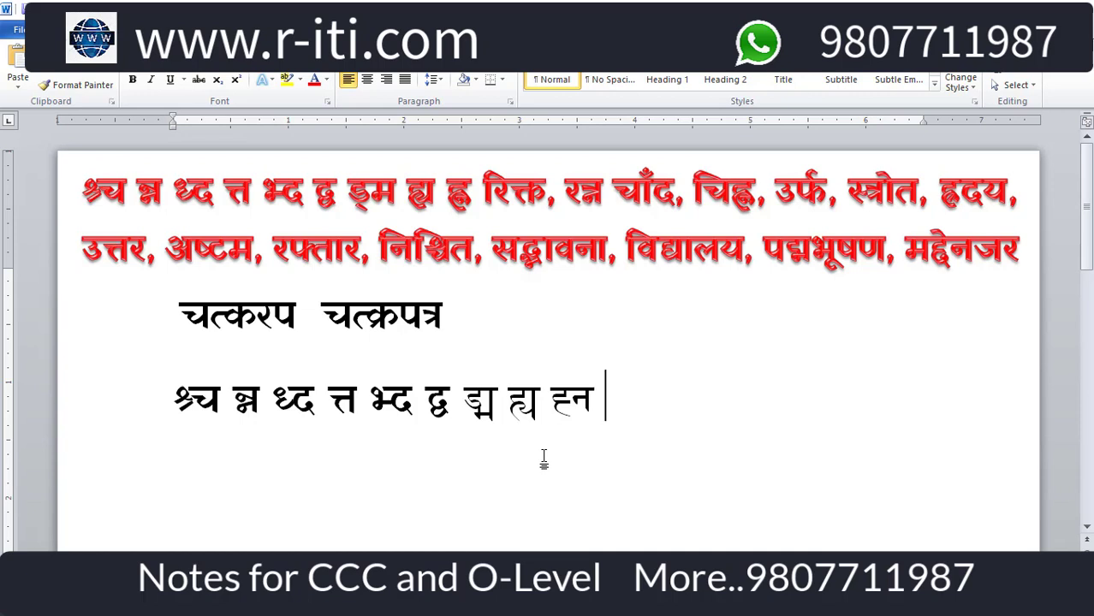
# - Add रिक्त, रत्त and चाँद, to the line, correcting mistyped letters
pyautogui.write('र')
pyautogui.write('्')
pyautogui.press('BackSpace')
pyautogui.write('ि')
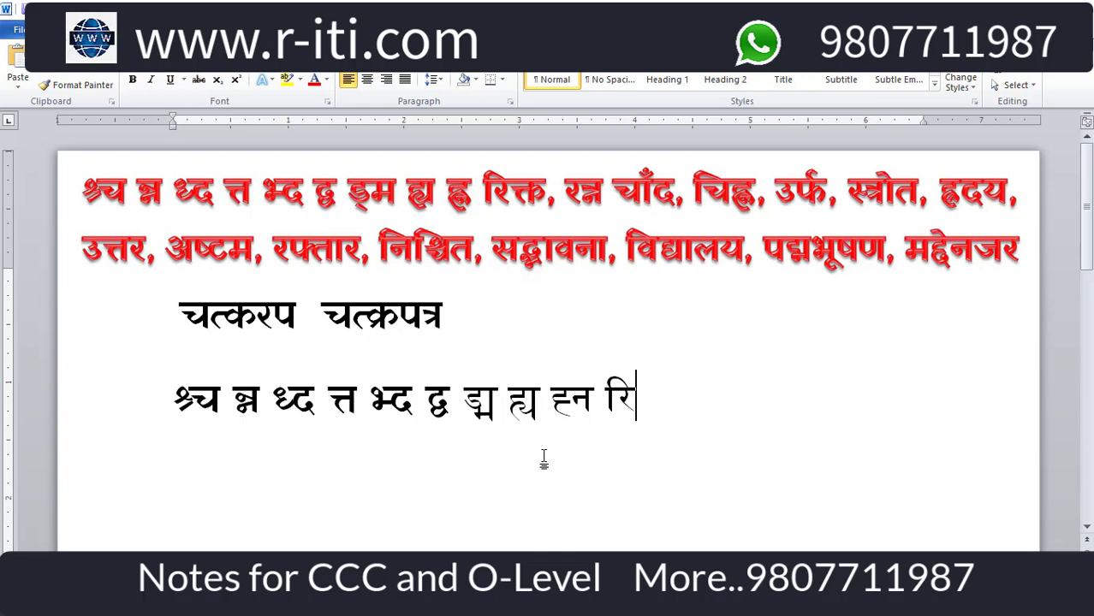
pyautogui.write('क्')
pyautogui.write('त')
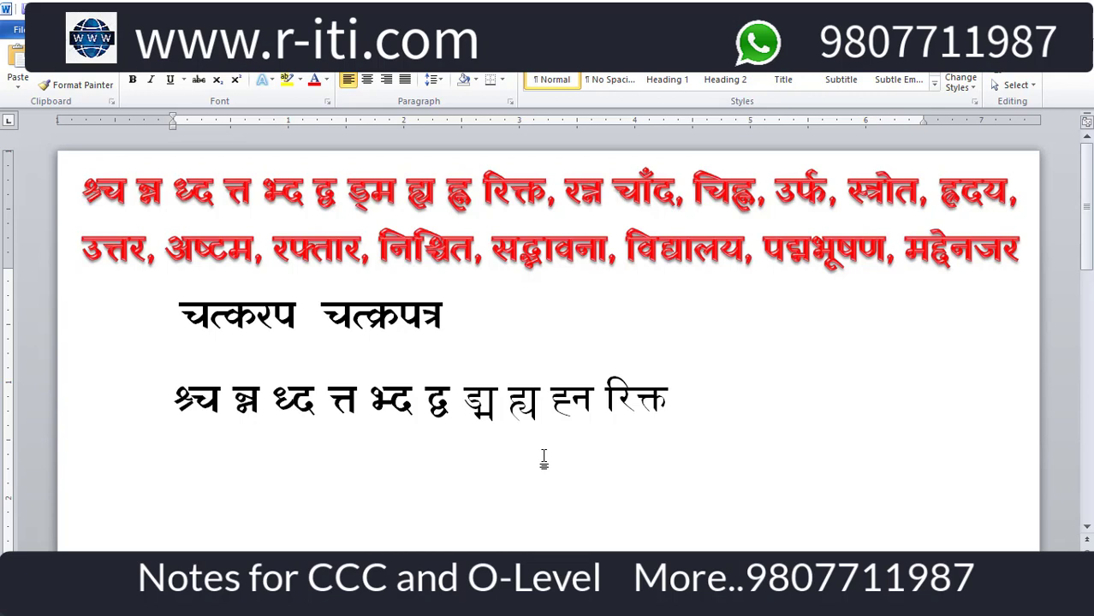
pyautogui.write(' र')
pyautogui.write('त्')
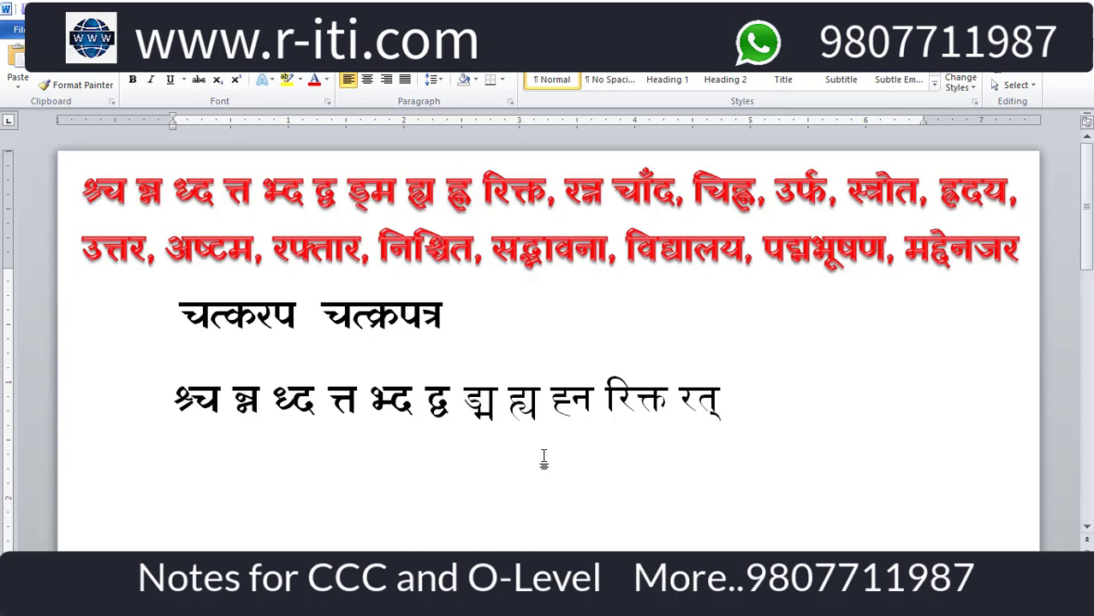
pyautogui.write('त')
pyautogui.write(' ज')
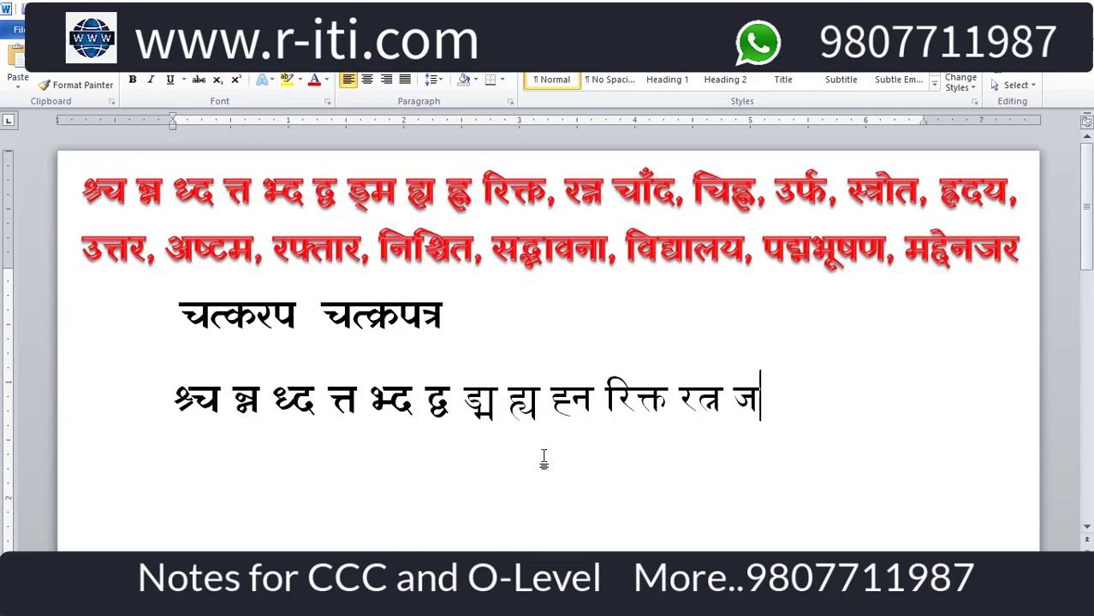
pyautogui.press('BackSpace')
pyautogui.write('चम')
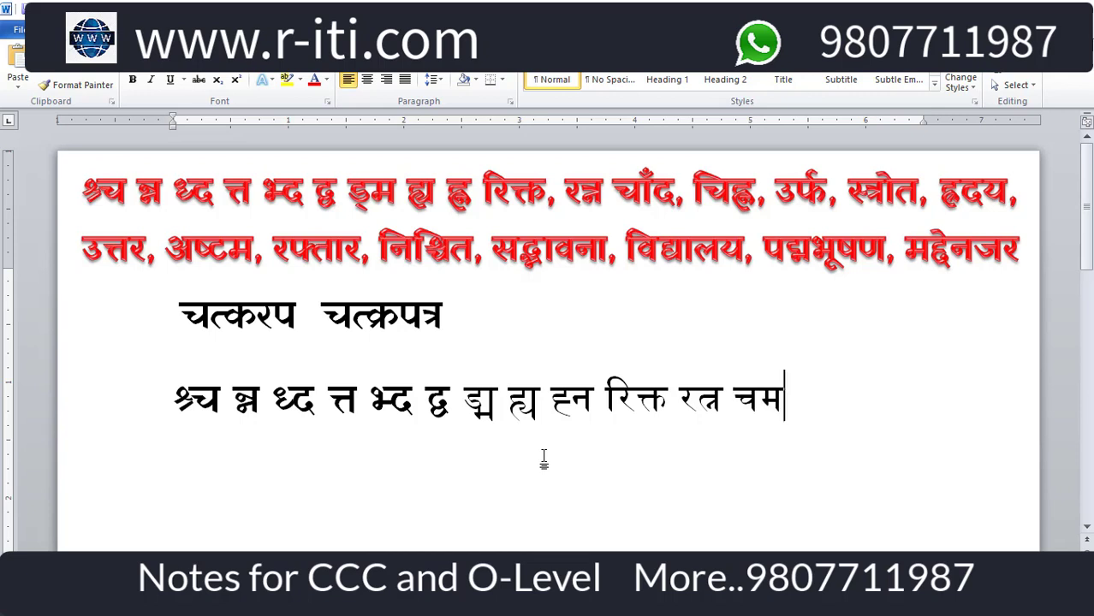
pyautogui.press('BackSpace')
pyautogui.write('ा')
pyautogui.write('ण')
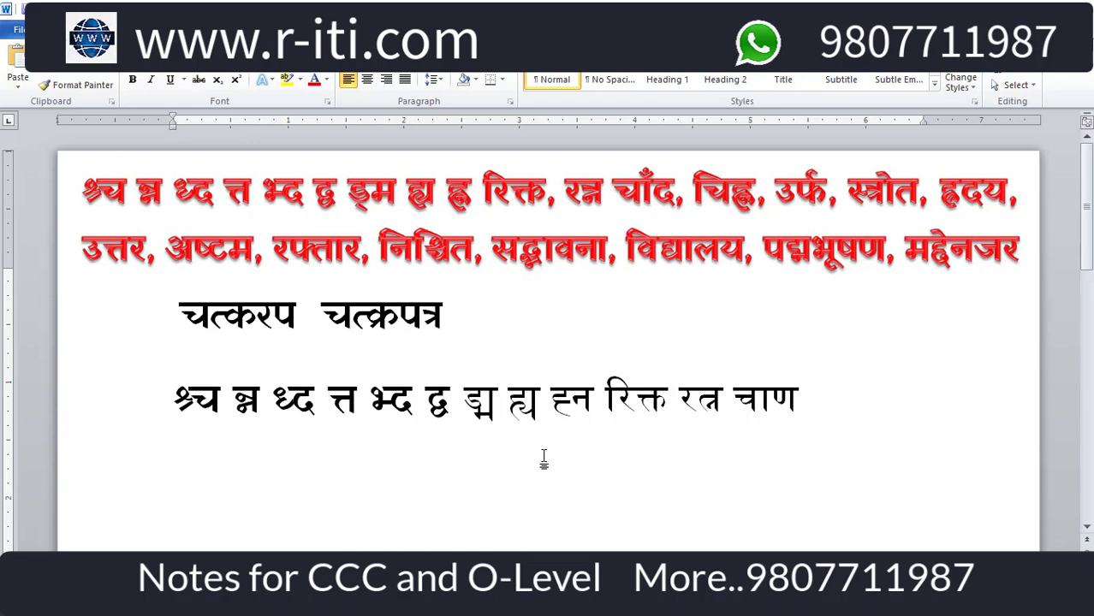
pyautogui.press('BackSpace')
pyautogui.write('ँ')
pyautogui.write('द')
pyautogui.write(', ')
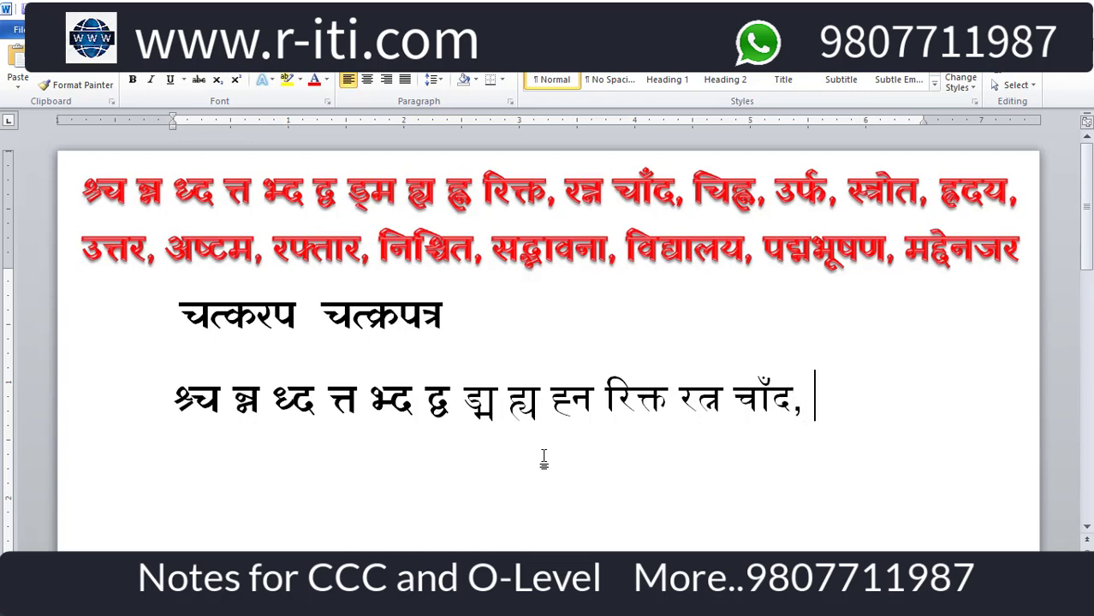
pyautogui.write('जि')
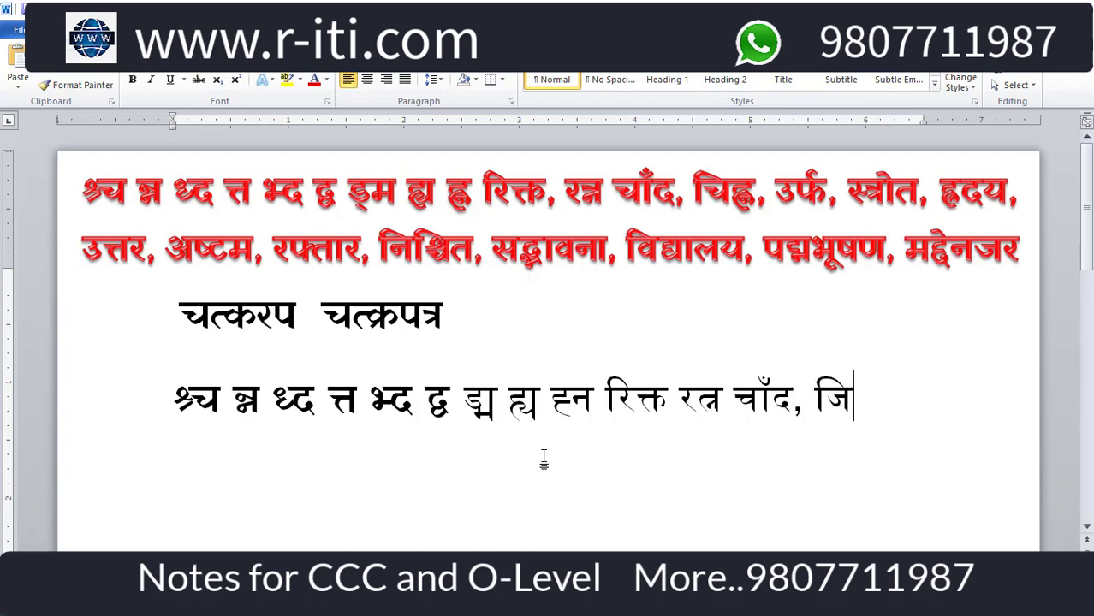
# - Replace the unfinished जि with चिह्न, after चाँद
pyautogui.press('BackSpace')
pyautogui.press('BackSpace')
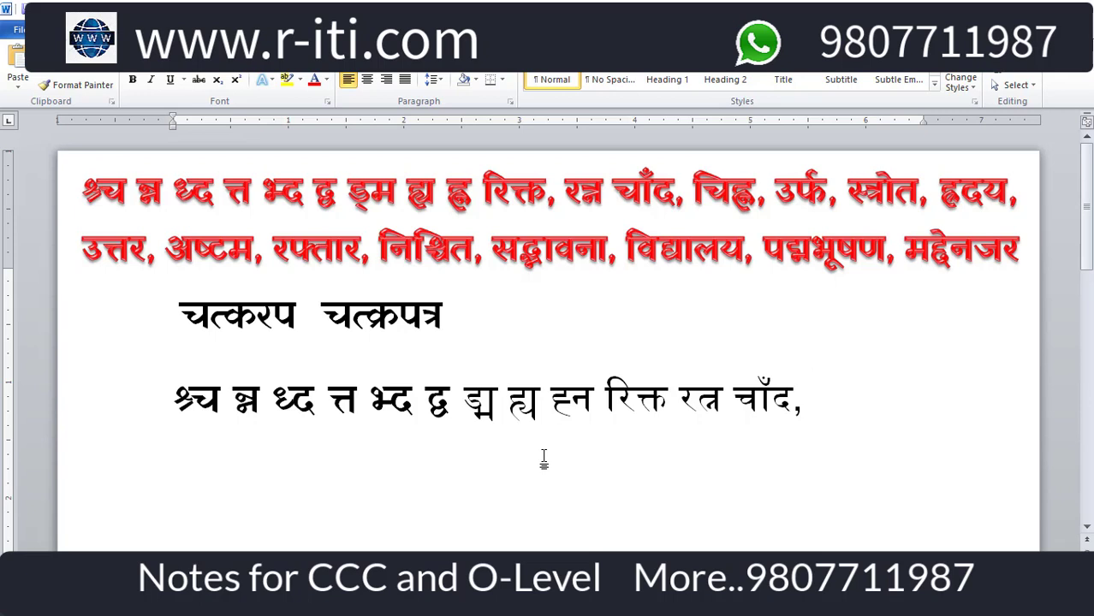
pyautogui.write('चि')
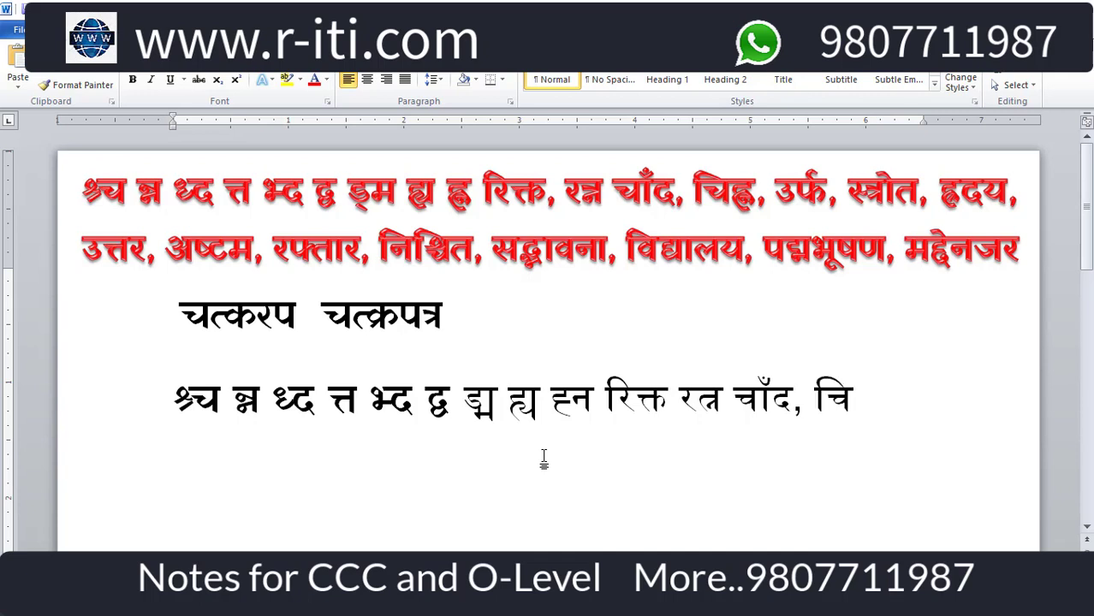
pyautogui.write('ह')
pyautogui.write('्')
pyautogui.write('न')
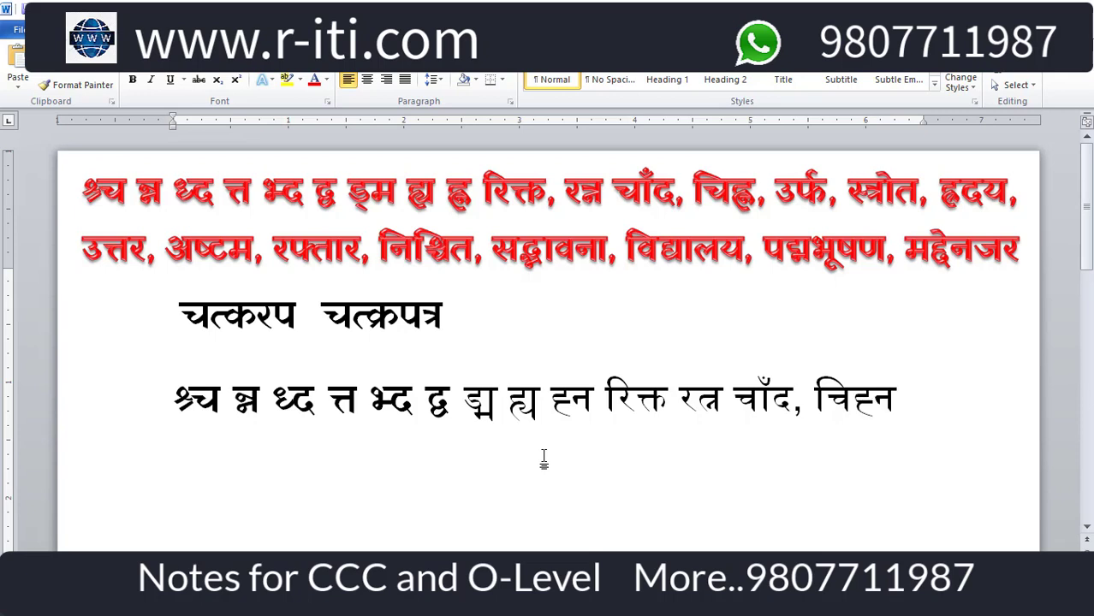
pyautogui.write(',')
pyautogui.press('Return')
pyautogui.write('स')
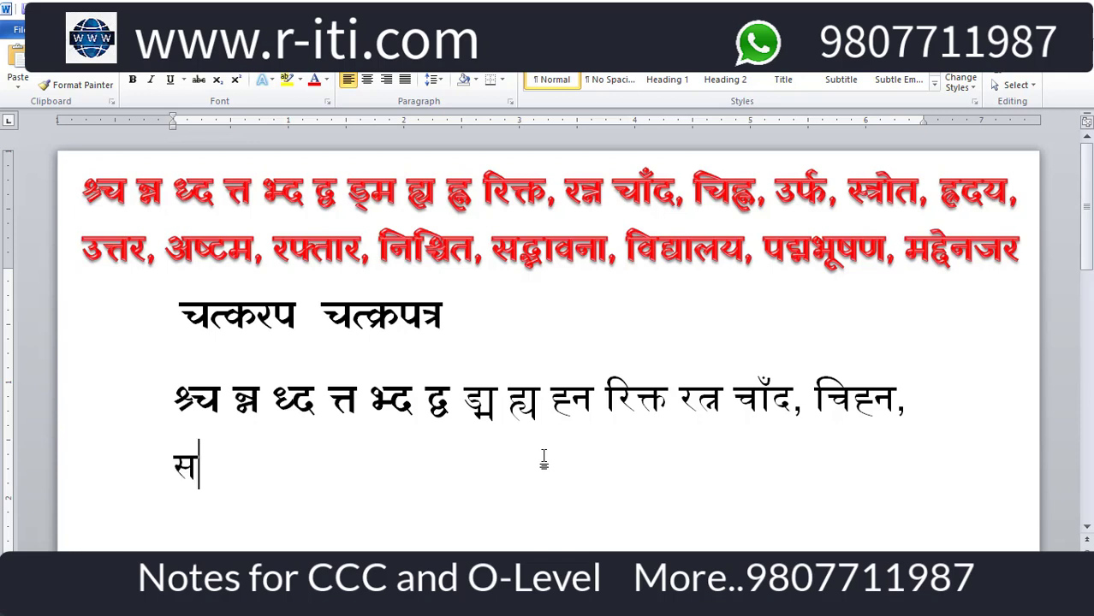
pyautogui.press('BackSpace')
pyautogui.press('BackSpace')
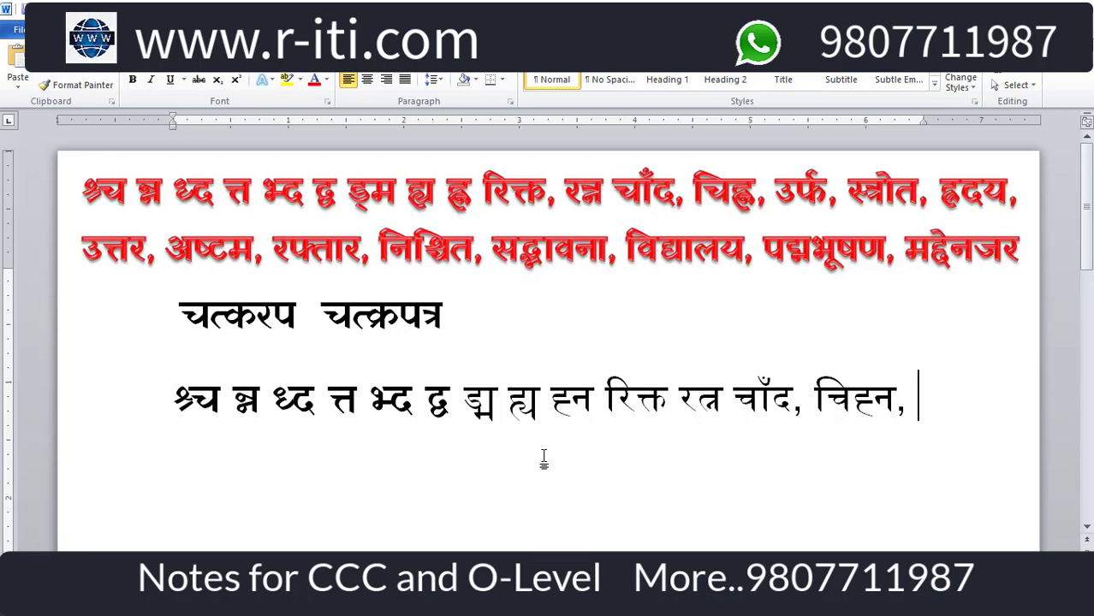
# - On a new line, type उर्फ, and स्त्रोत, fixing the mistyped conjuncts
pyautogui.press('Return')
pyautogui.write('उ')
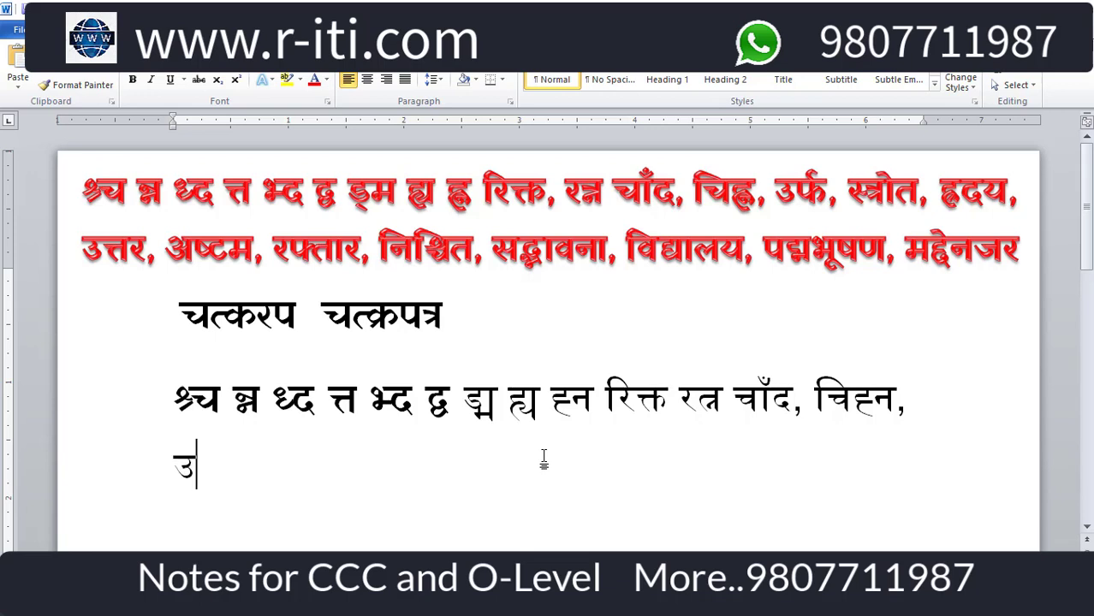
pyautogui.write('र')
pyautogui.write('्प')
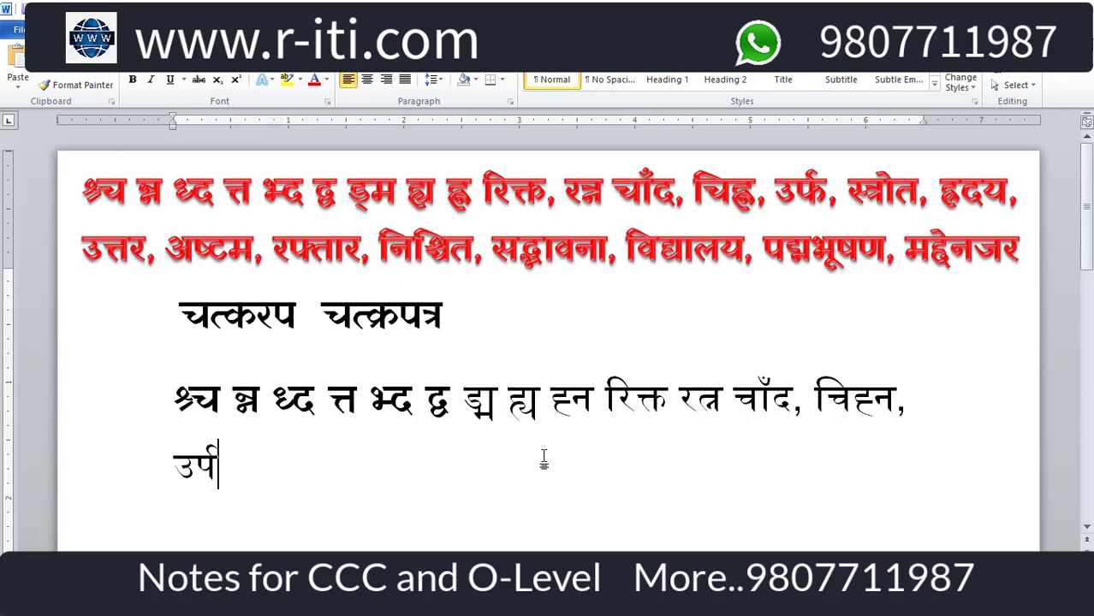
pyautogui.press('BackSpace')
pyautogui.write('फ, ')
pyautogui.write('स')
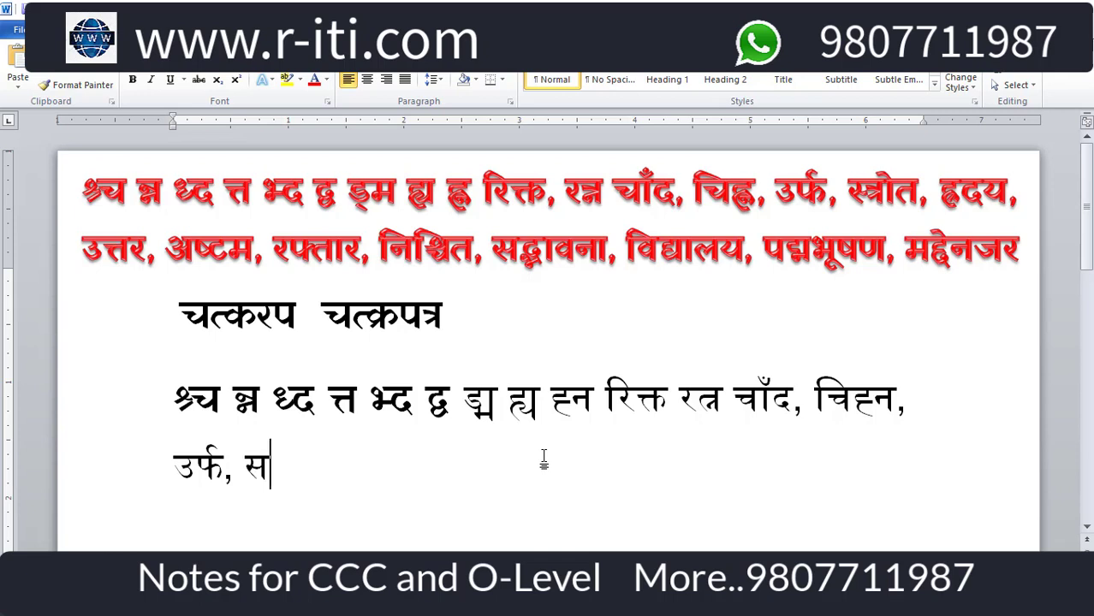
pyautogui.write('्')
pyautogui.write('क')
pyautogui.write('्ष')
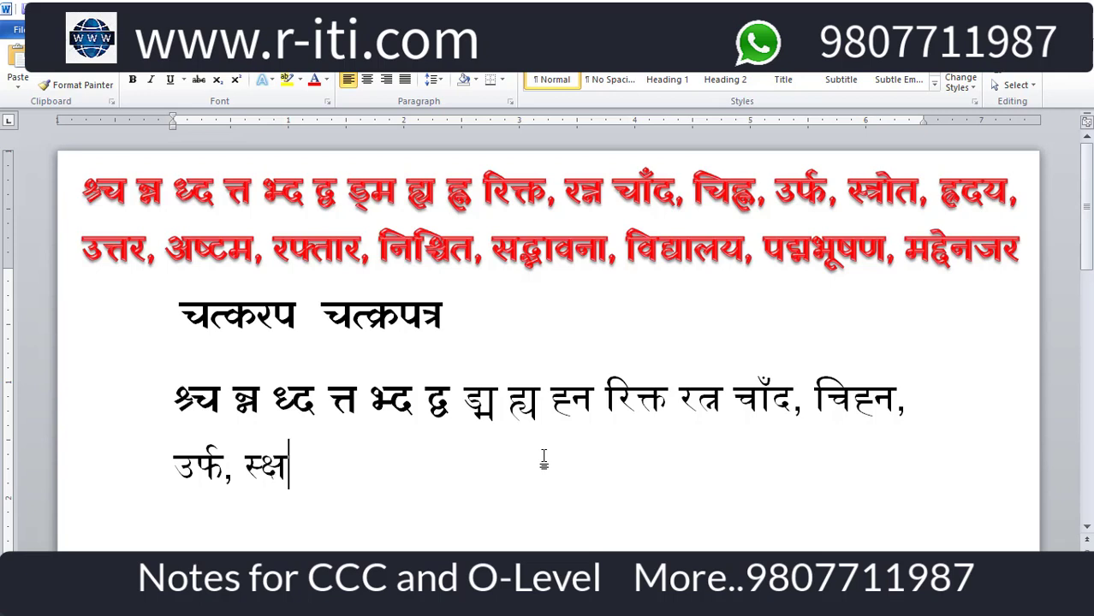
pyautogui.press('BackSpace')
pyautogui.press('BackSpace')
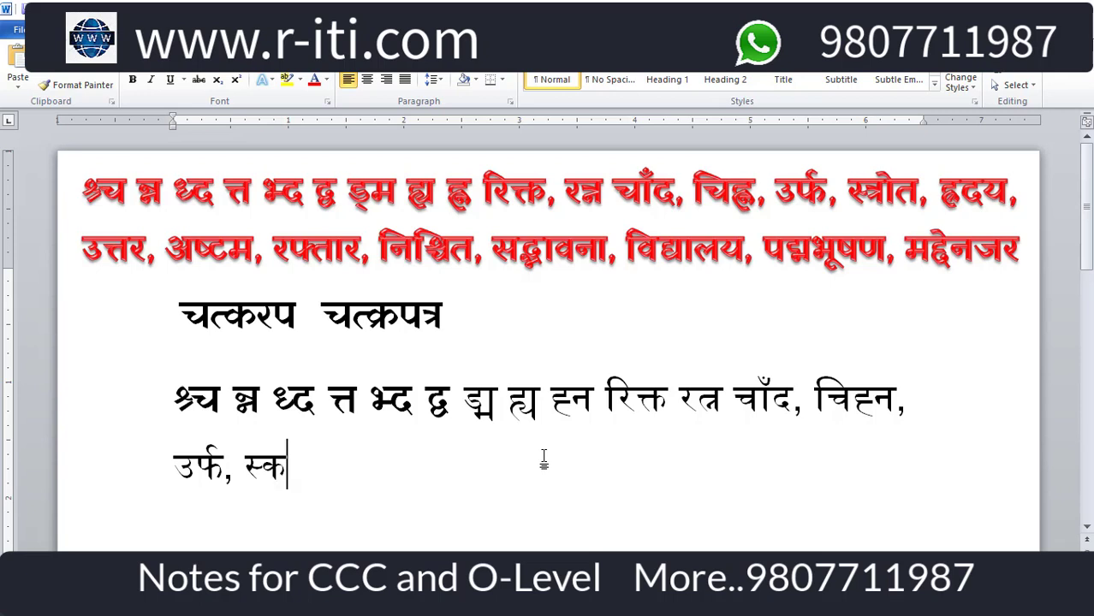
pyautogui.press('BackSpace')
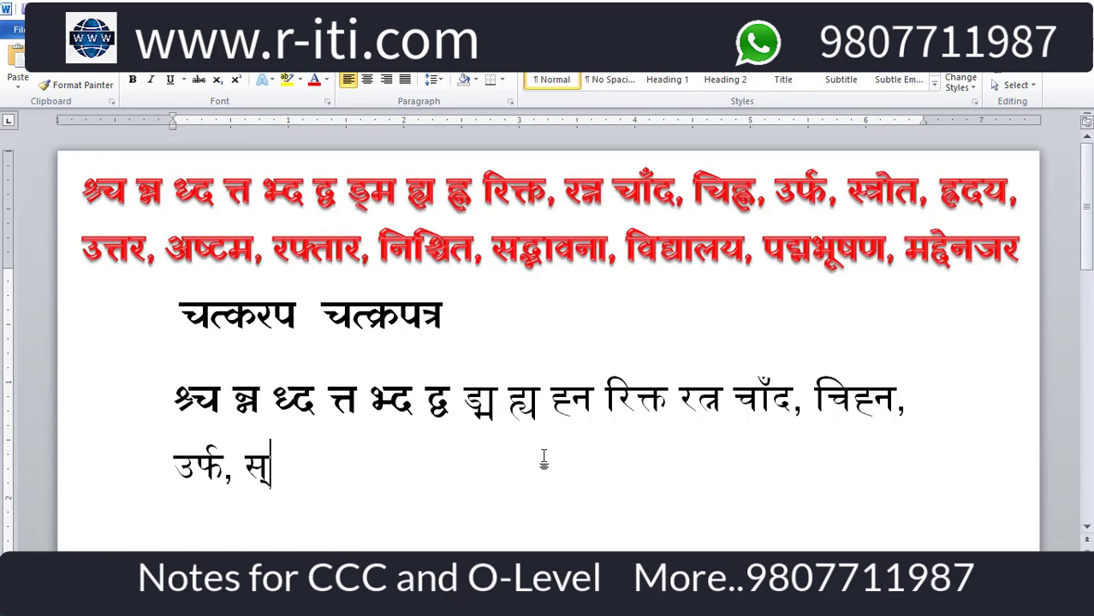
pyautogui.write('त्र')
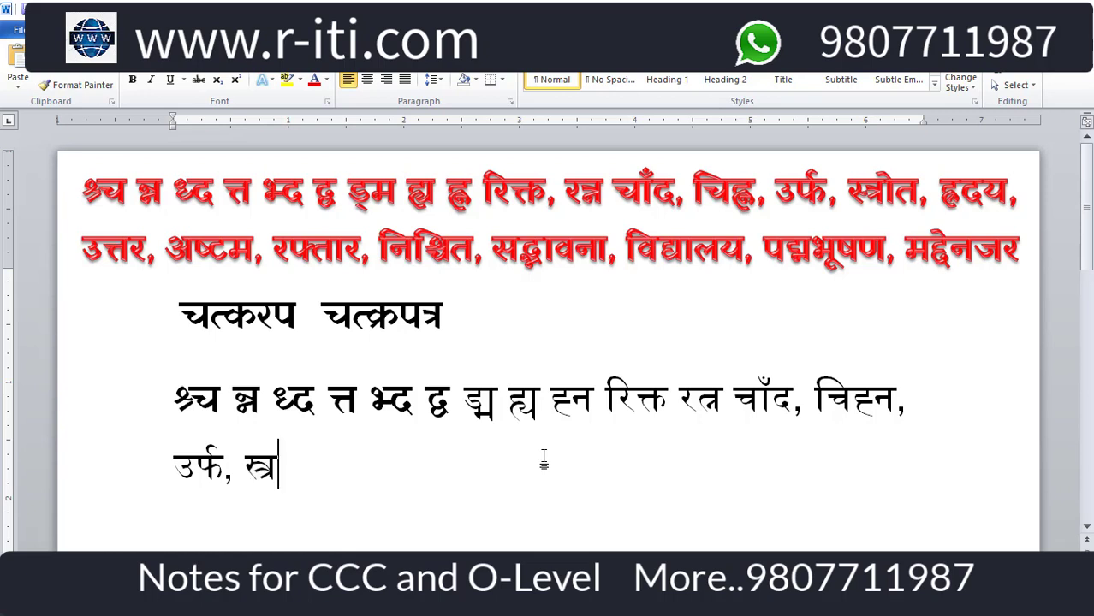
pyautogui.write('ो')
pyautogui.write('त, ब')
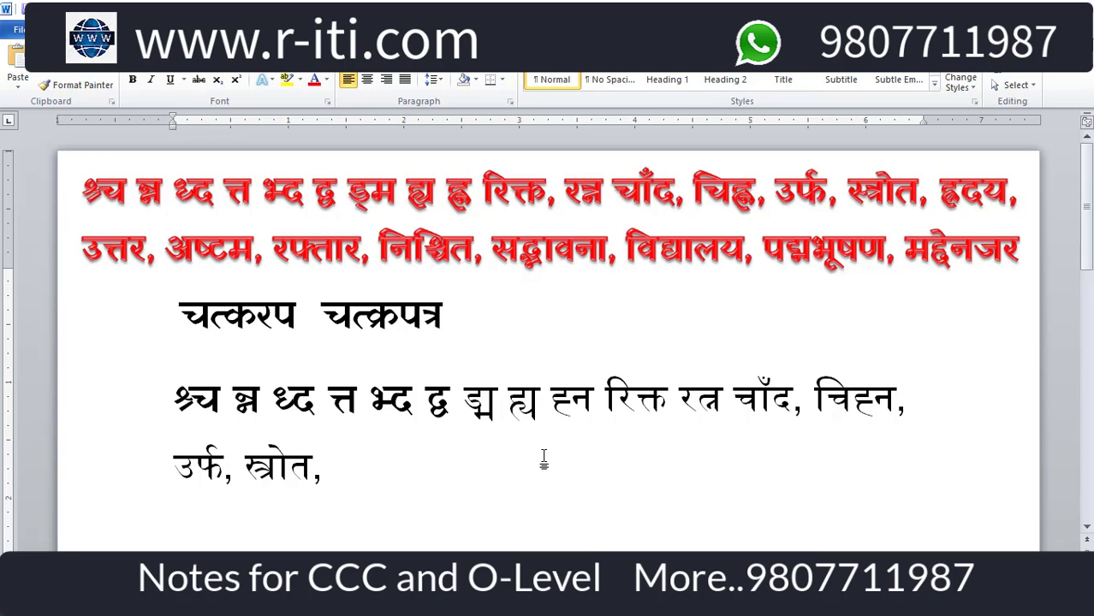
# - Type 'हृदय, उत्तर, अष्टम, रफ्तार,' after स्त्रोत, correcting the stray letters
pyautogui.write('ब')
pyautogui.press('BackSpace')
pyautogui.write('हृ')
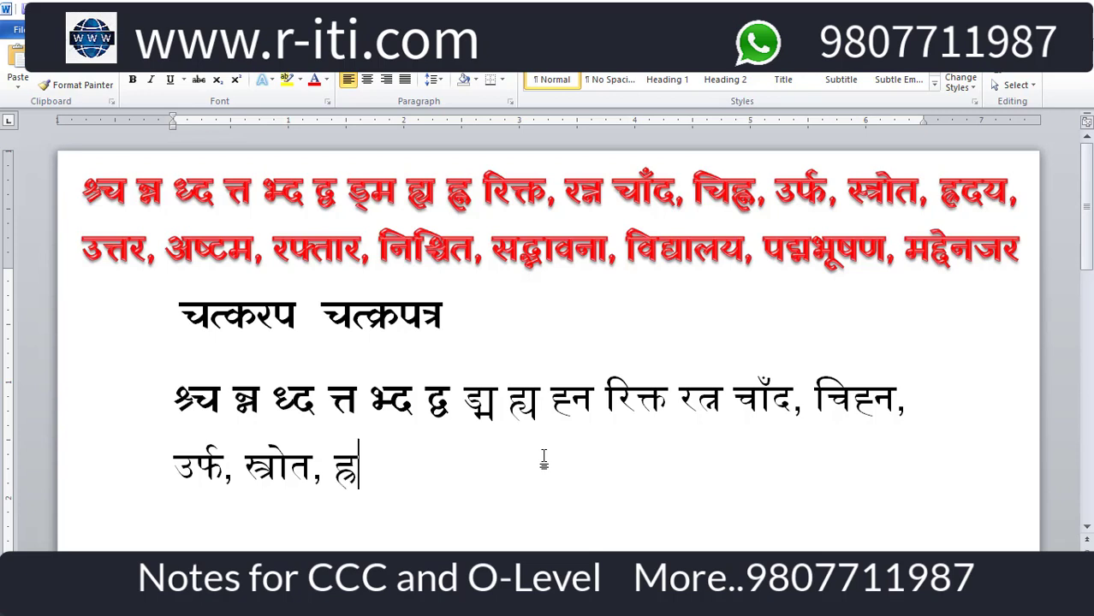
pyautogui.write('द')
pyautogui.write('य,')
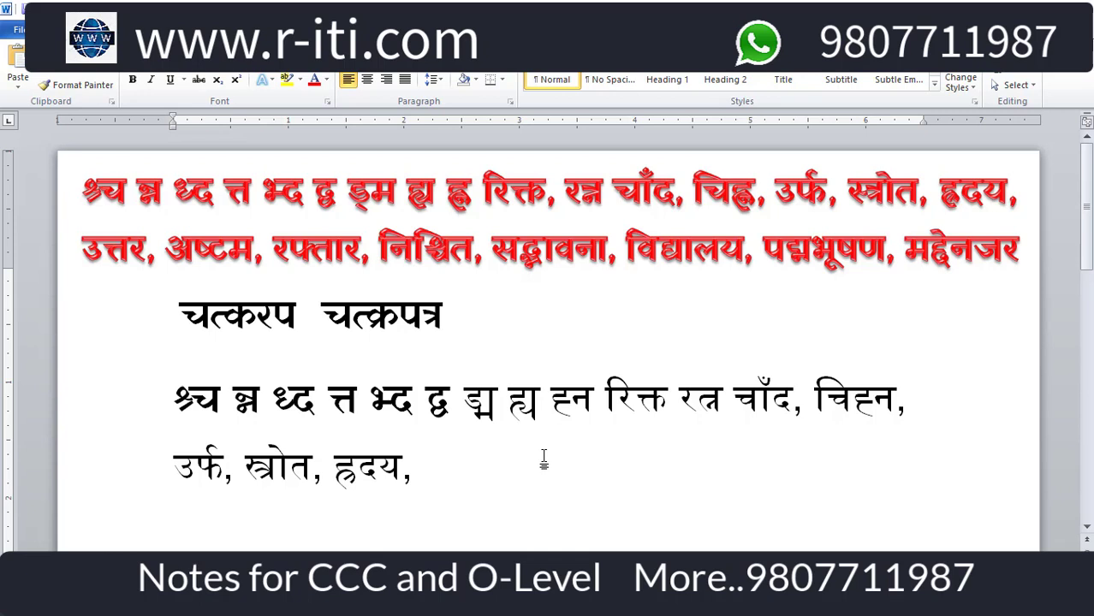
pyautogui.write('न')
pyautogui.press('BackSpace')
pyautogui.write('उत')
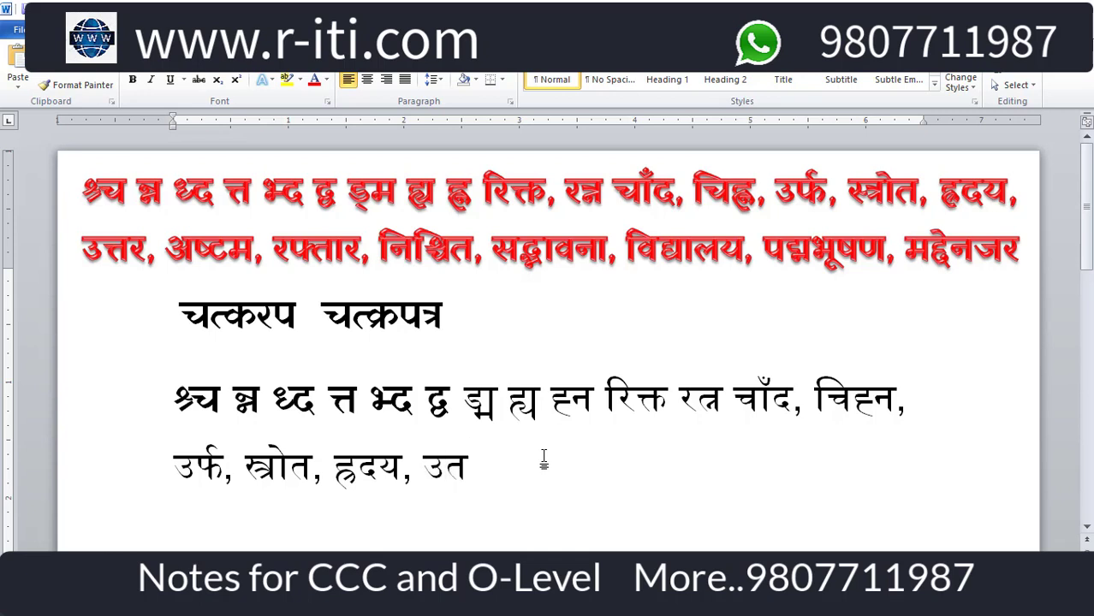
pyautogui.write('त')
pyautogui.press('BackSpace')
pyautogui.write('्')
pyautogui.write('तर')
pyautogui.write(', अ')
pyautogui.write('ष्')
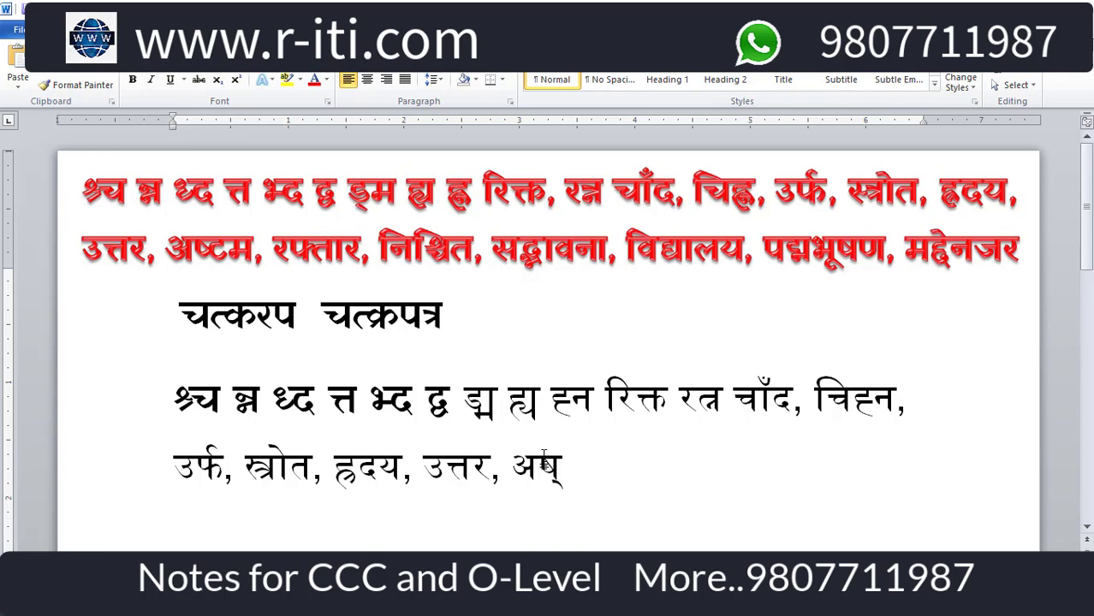
pyautogui.write('ट')
pyautogui.write('म')
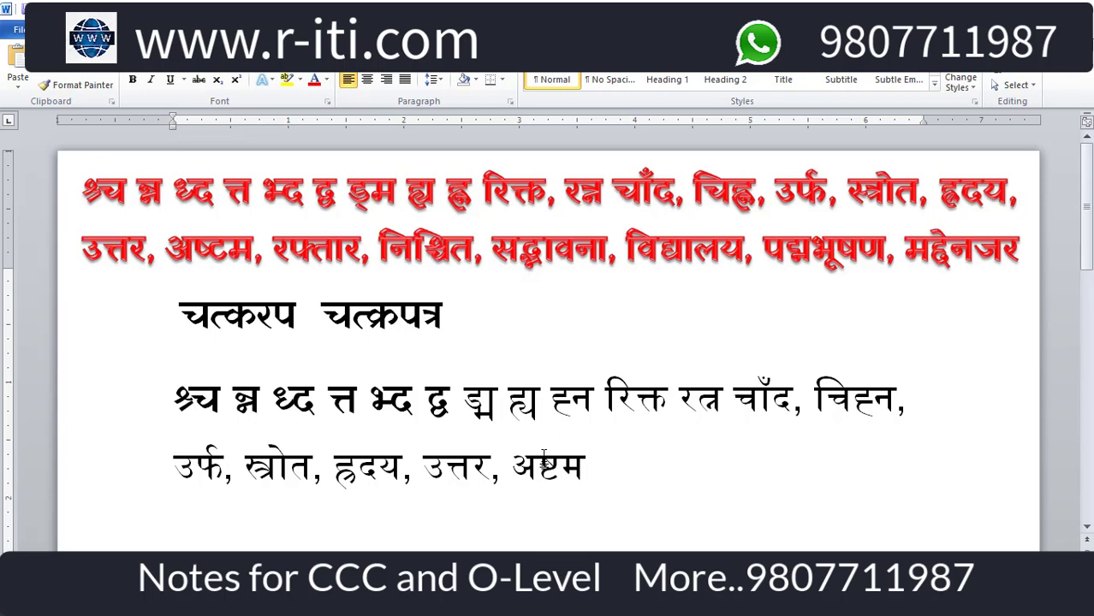
pyautogui.write(', र')
pyautogui.write('फ')
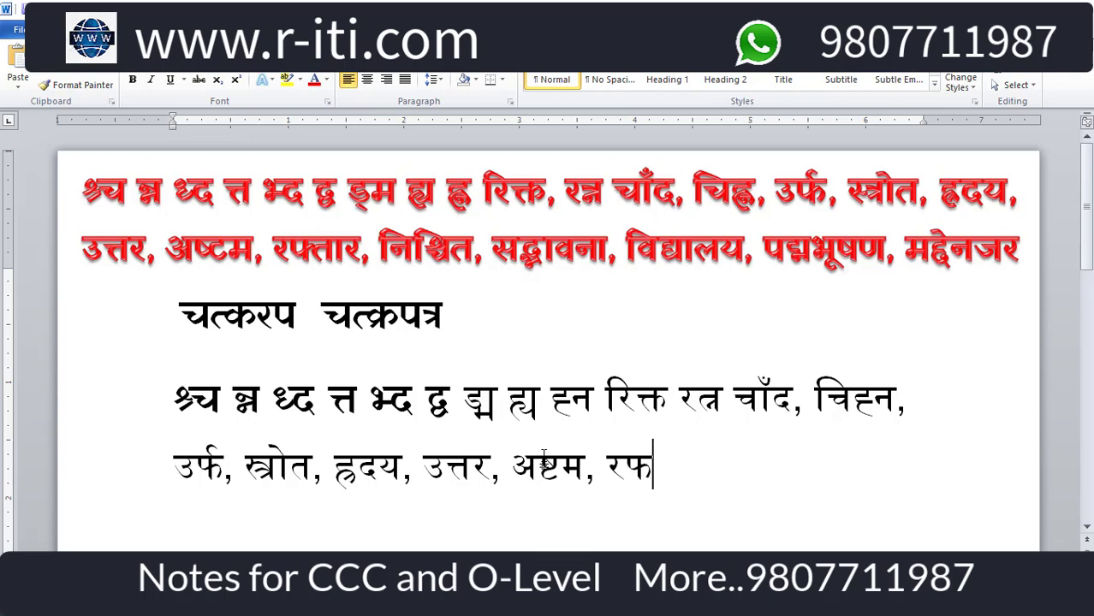
pyautogui.write('्')
pyautogui.write('ता')
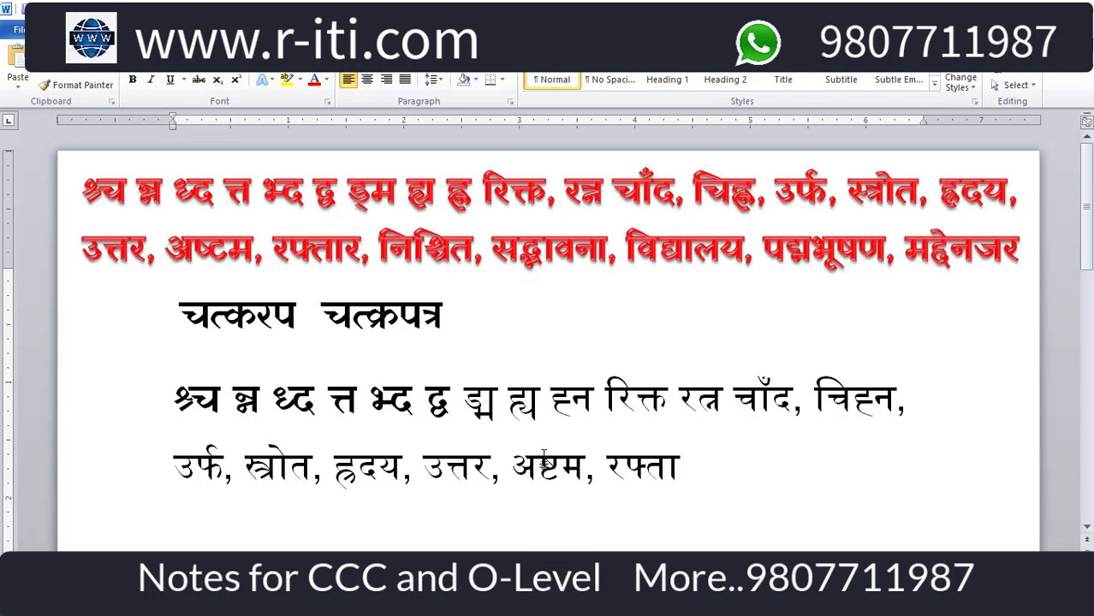
pyautogui.write('र, ')
pyautogui.write('न')
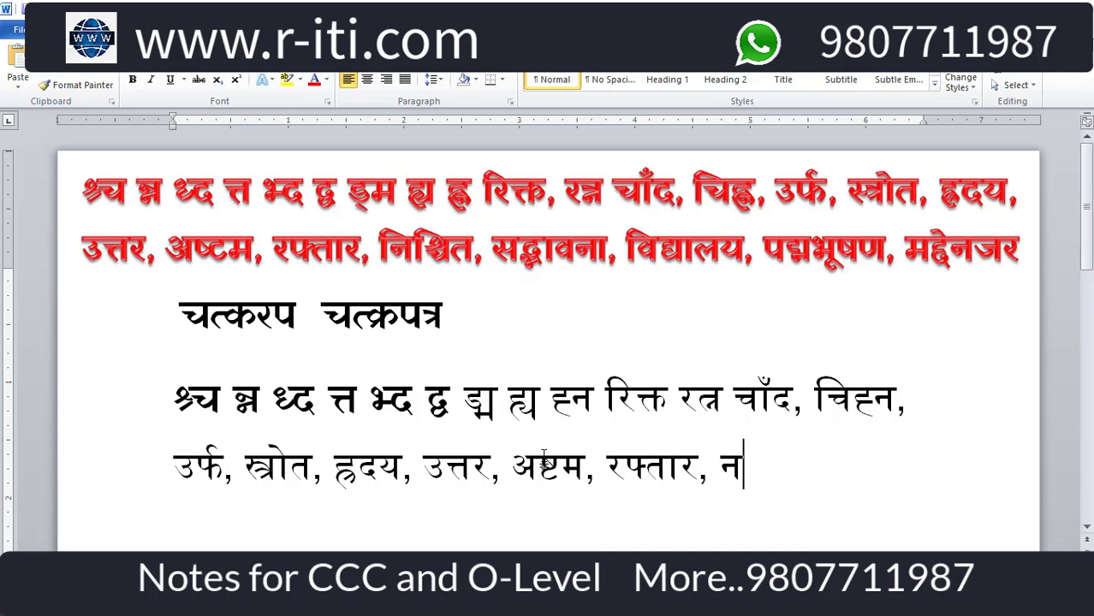
pyautogui.write('ि')
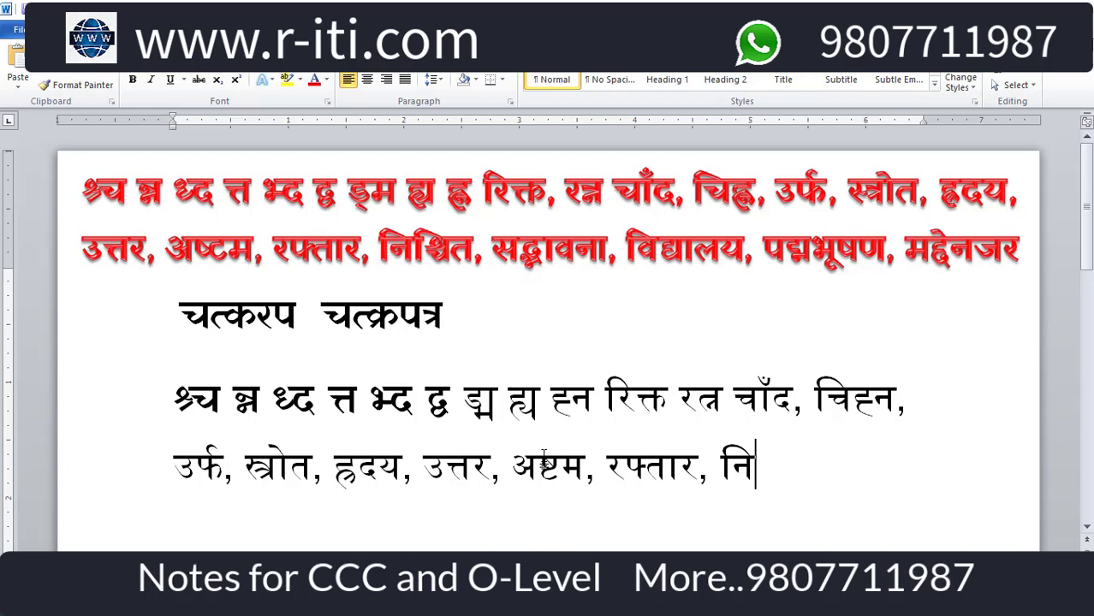
pyautogui.write('श')
pyautogui.write('्')
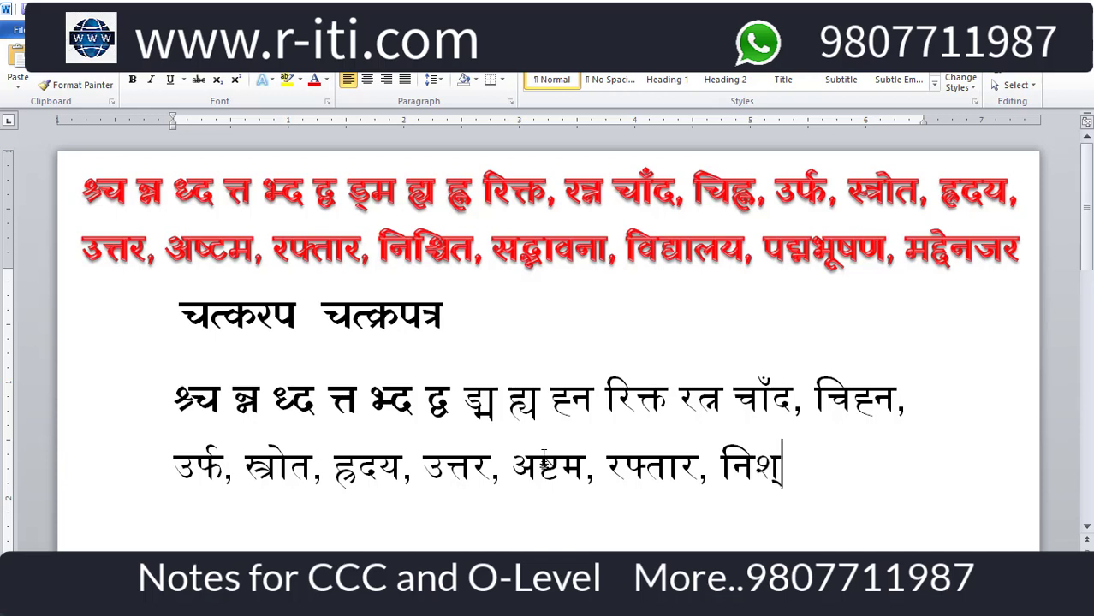
pyautogui.write('च')
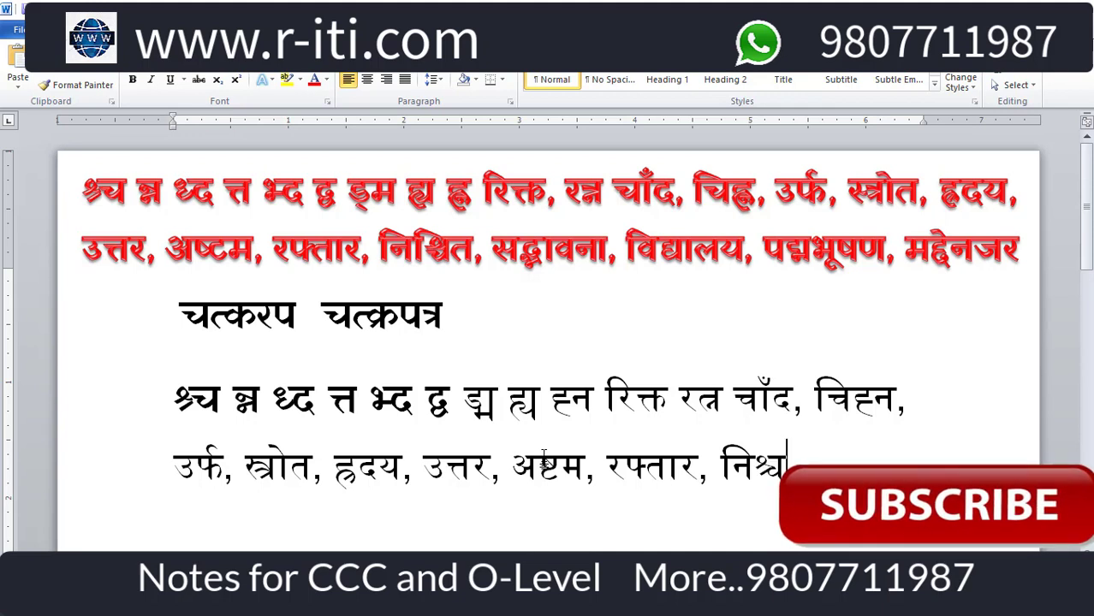
pyautogui.write('त')
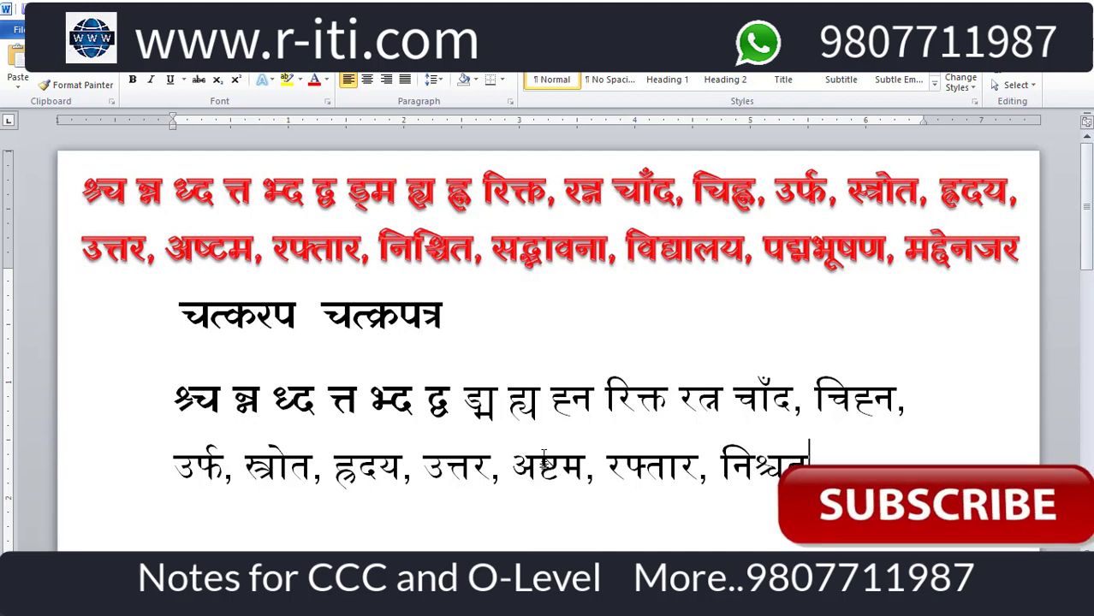
# - Correct the misspelling to 'निश्चित,' after रफ्तार and begin the next word with स
pyautogui.press('BackSpace')
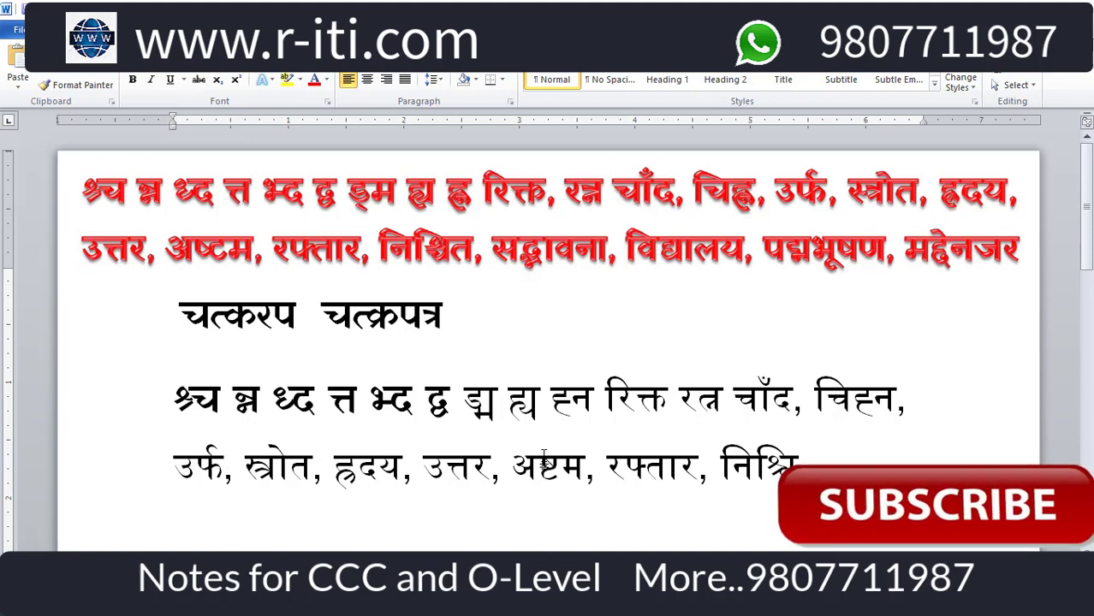
pyautogui.write('ित')
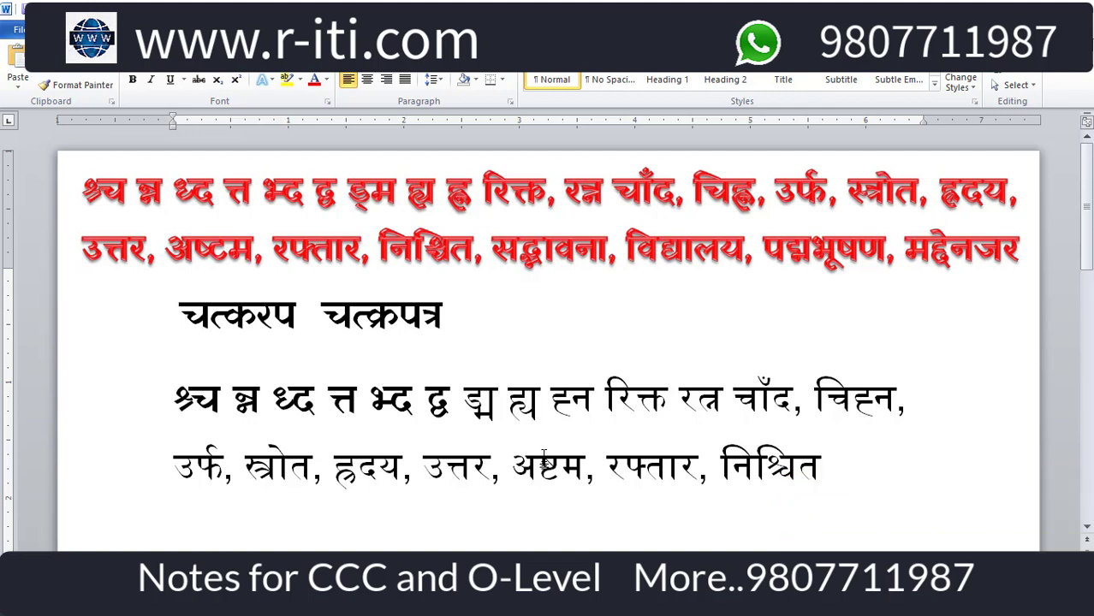
pyautogui.write(',')
pyautogui.press('BackSpace')
pyautogui.press('BackSpace')
pyautogui.press('BackSpace')
pyautogui.press('BackSpace')
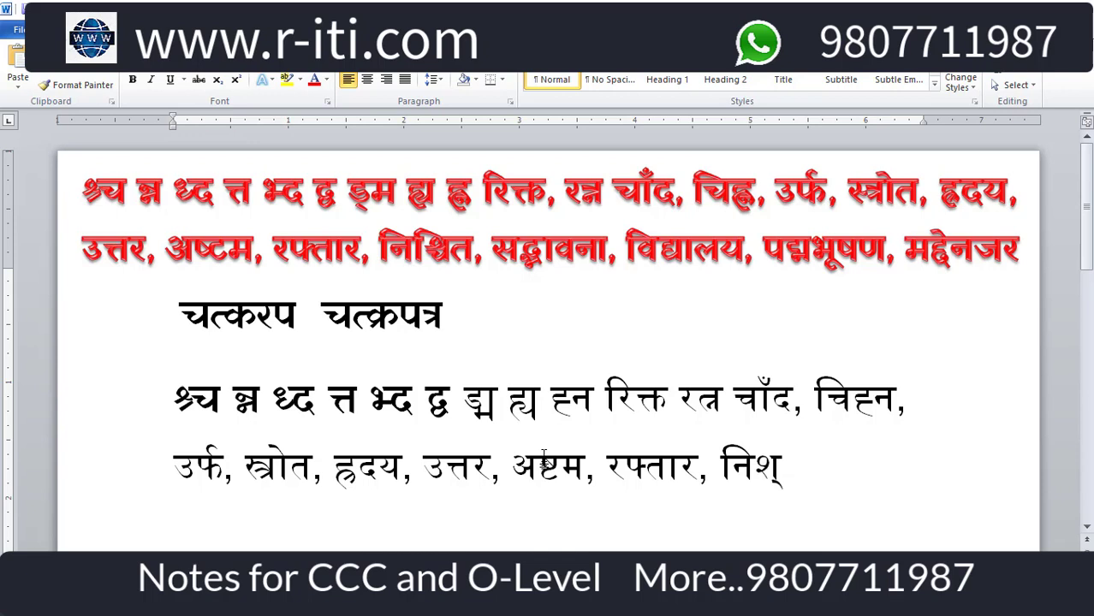
pyautogui.write('त')
pyautogui.write('ि')
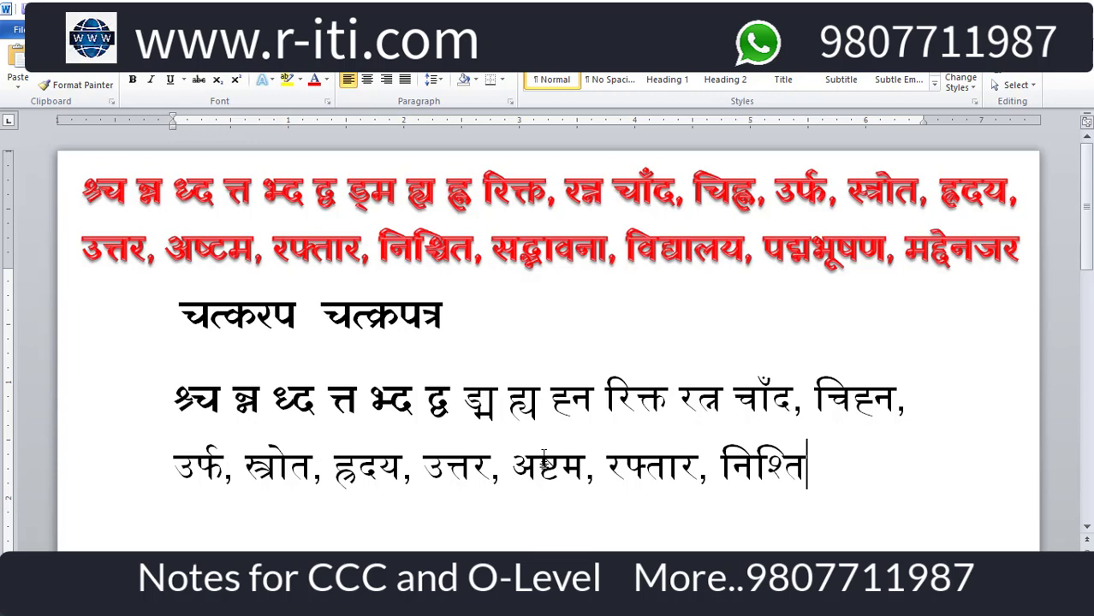
pyautogui.press('BackSpace')
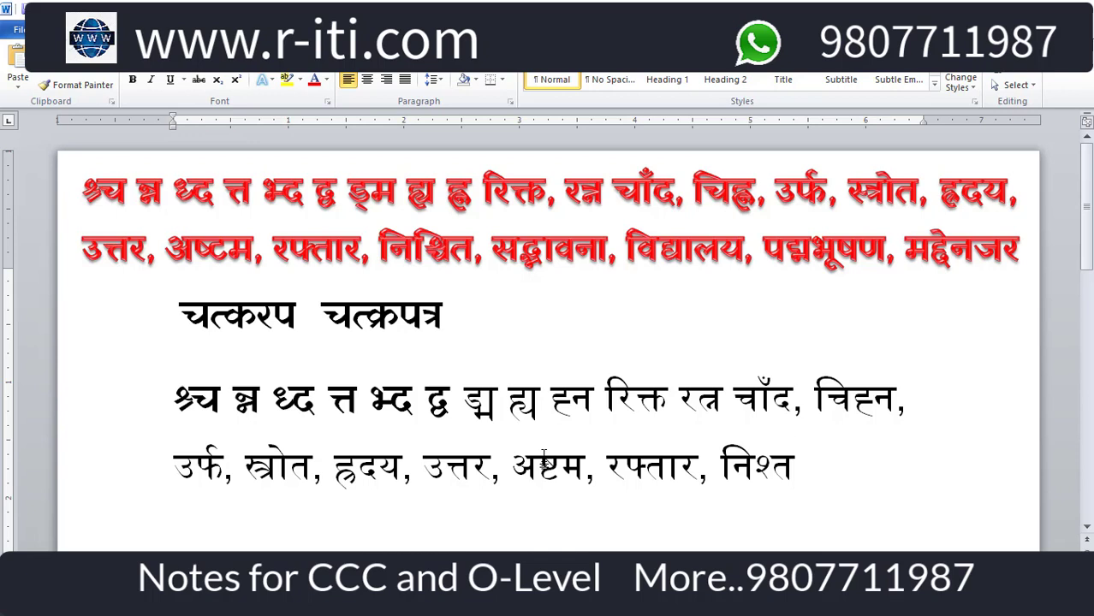
pyautogui.press('BackSpace')
pyautogui.write('च')
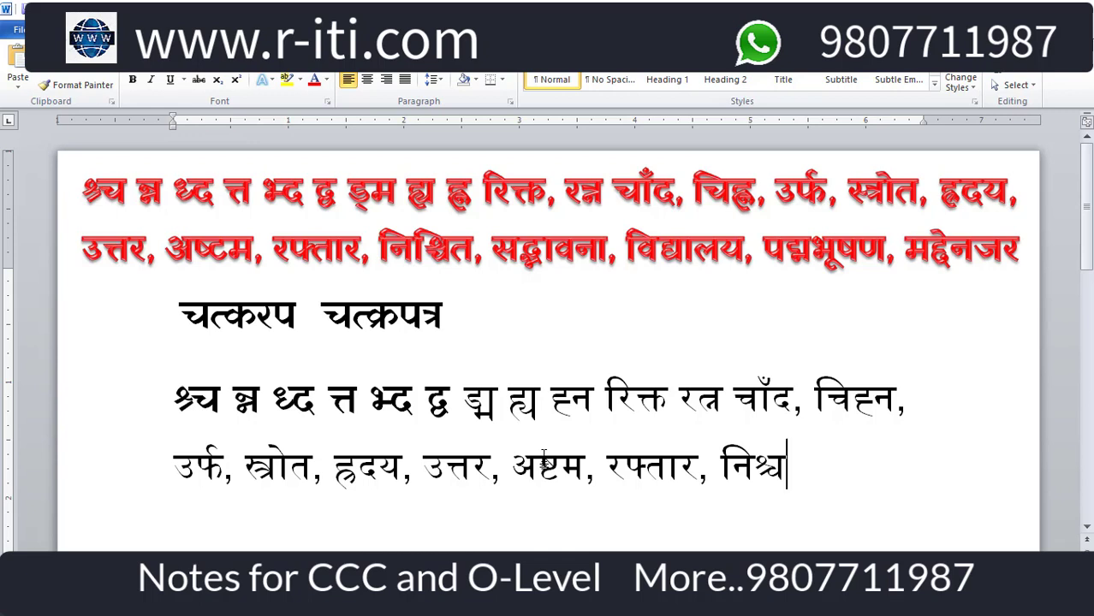
pyautogui.write('ि')
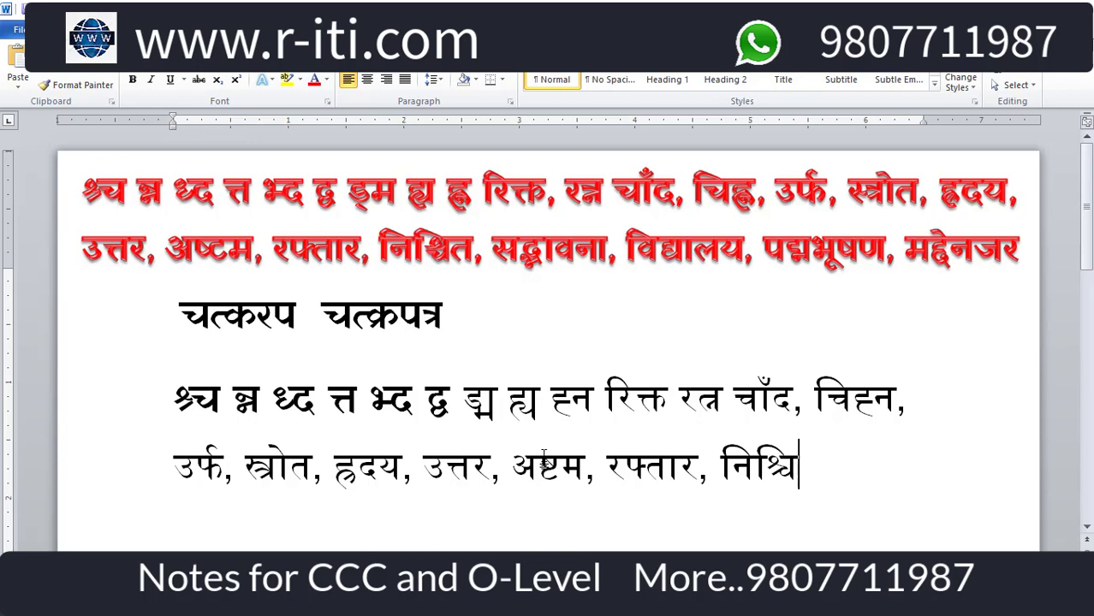
pyautogui.write('त')
pyautogui.write(', ')
pyautogui.write('स')
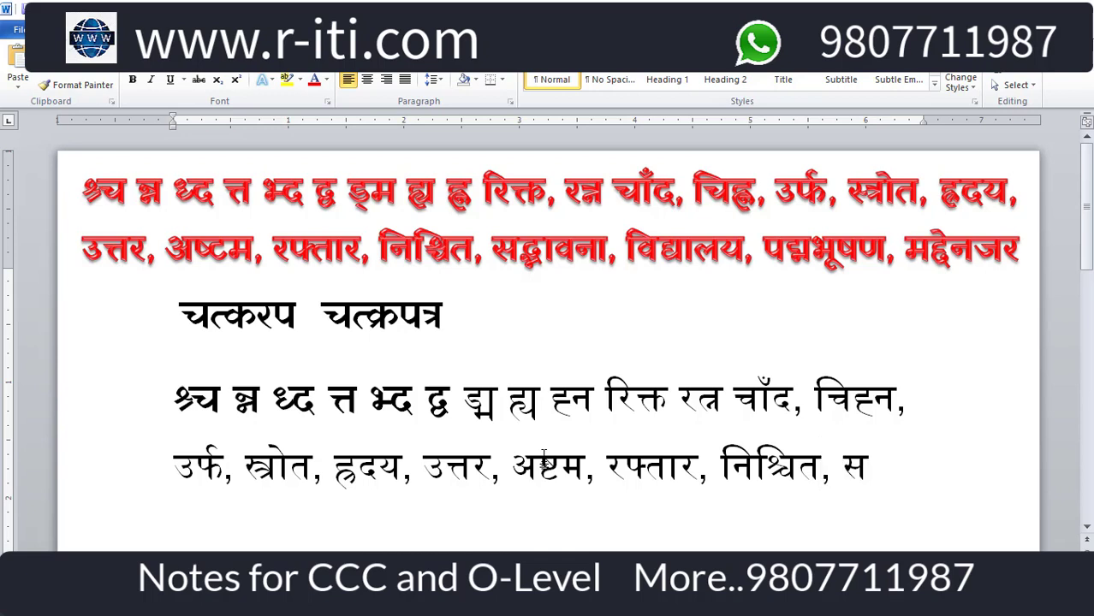
pyautogui.write('ग')
# - Fix the start of सद्भावना and add 'सद्भावना, विद्यालय,' to the practice line
pyautogui.press('BackSpace')
pyautogui.write('ध')
pyautogui.press('BackSpace')
pyautogui.write('द्')
pyautogui.write('भ')
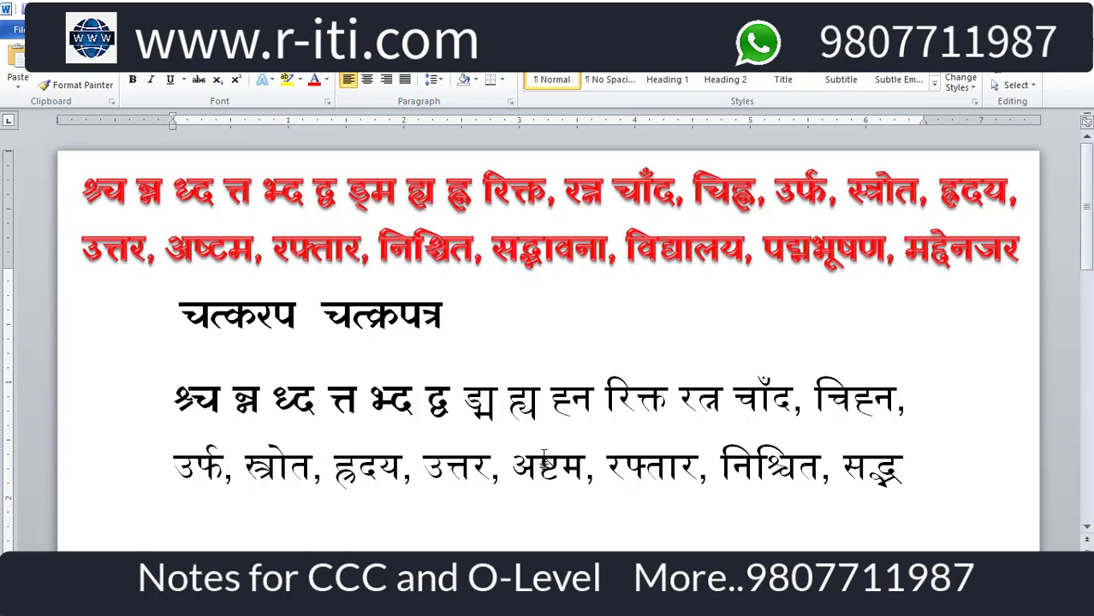
pyautogui.write('ा')
pyautogui.write('व')
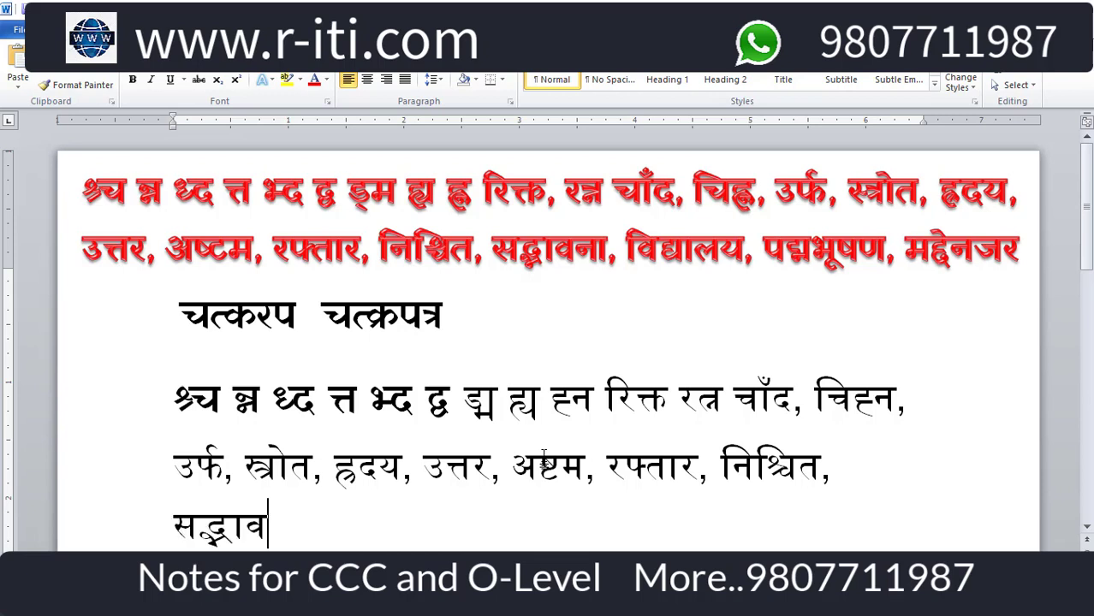
pyautogui.write('ना')
pyautogui.write(', ')
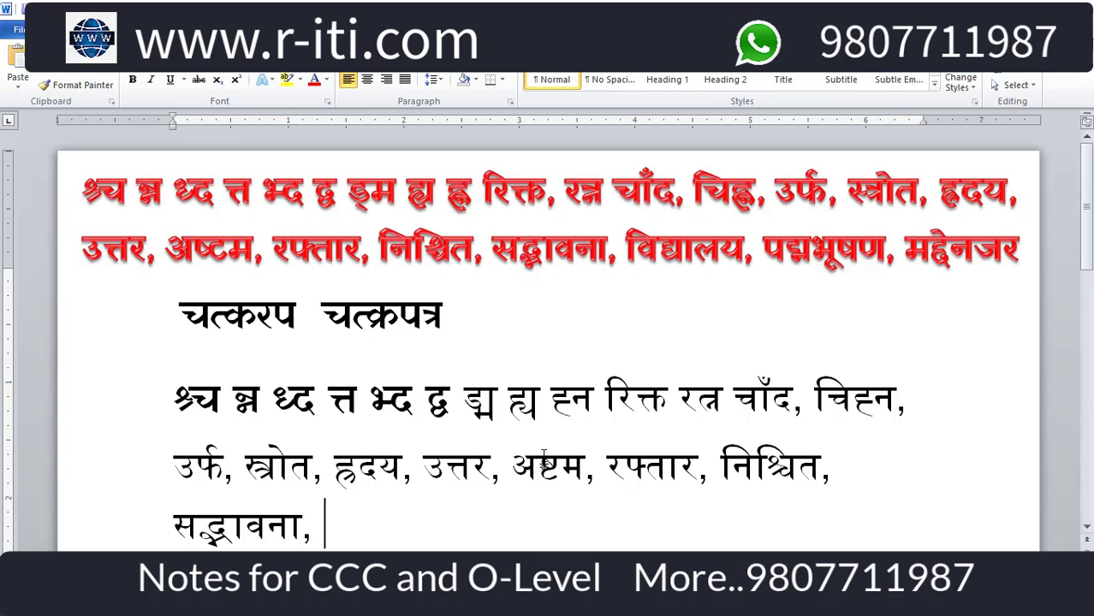
pyautogui.write('व')
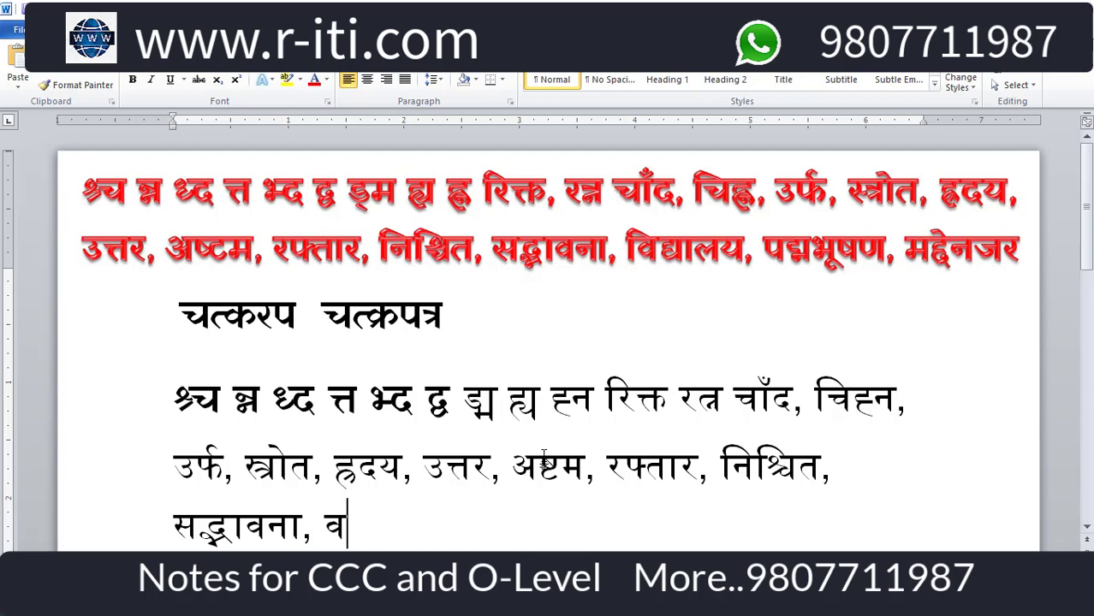
pyautogui.write('ि')
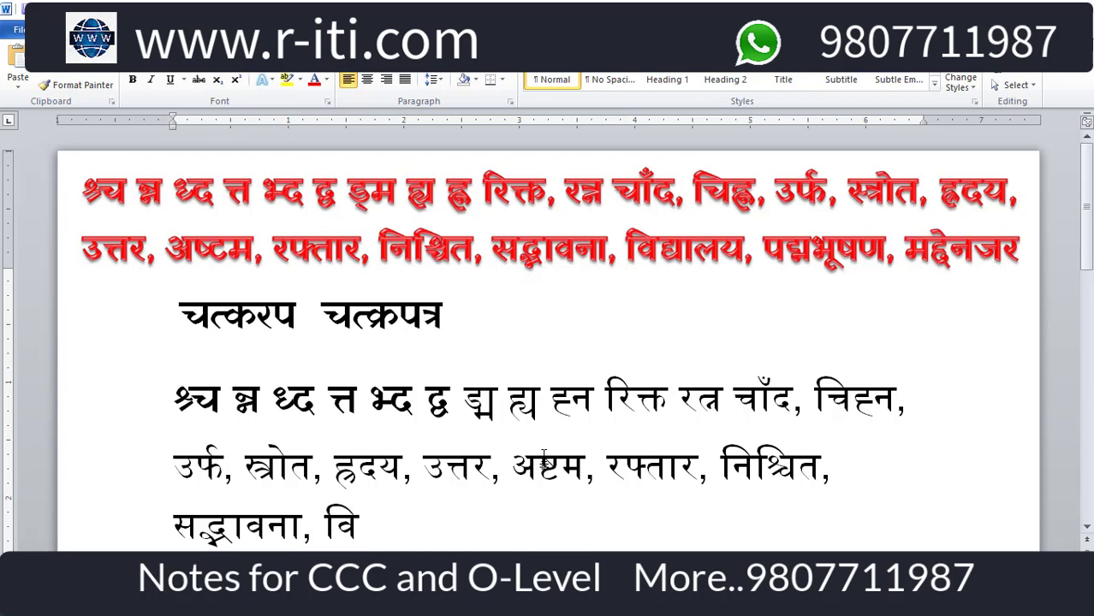
pyautogui.write('द्')
pyautogui.write('य')
pyautogui.write('ा')
pyautogui.write('लय')
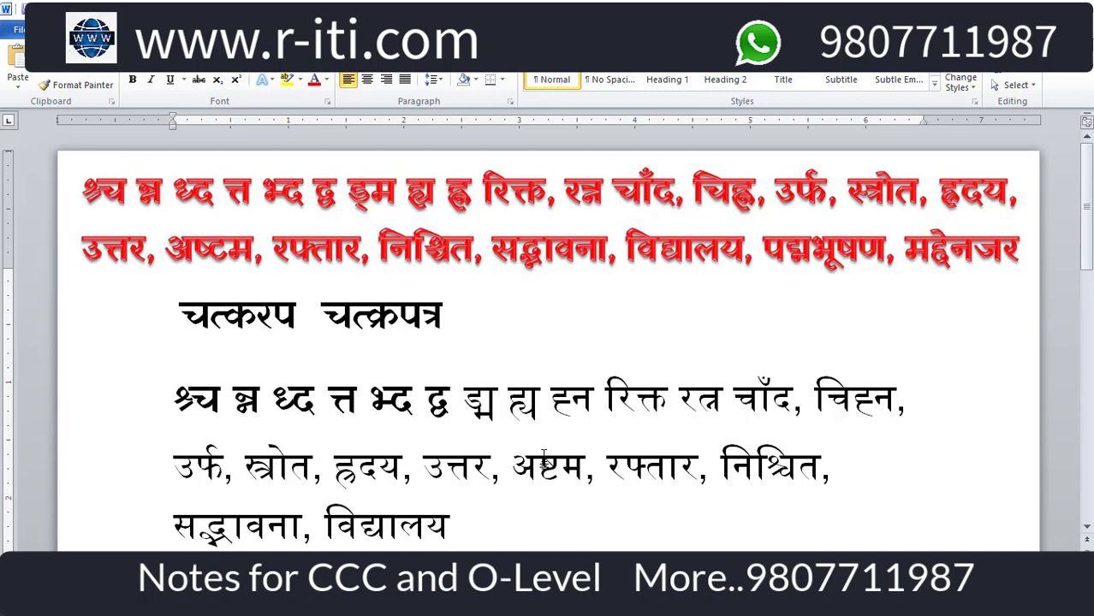
pyautogui.write(',')
pyautogui.write(' प')
pyautogui.write('घ')
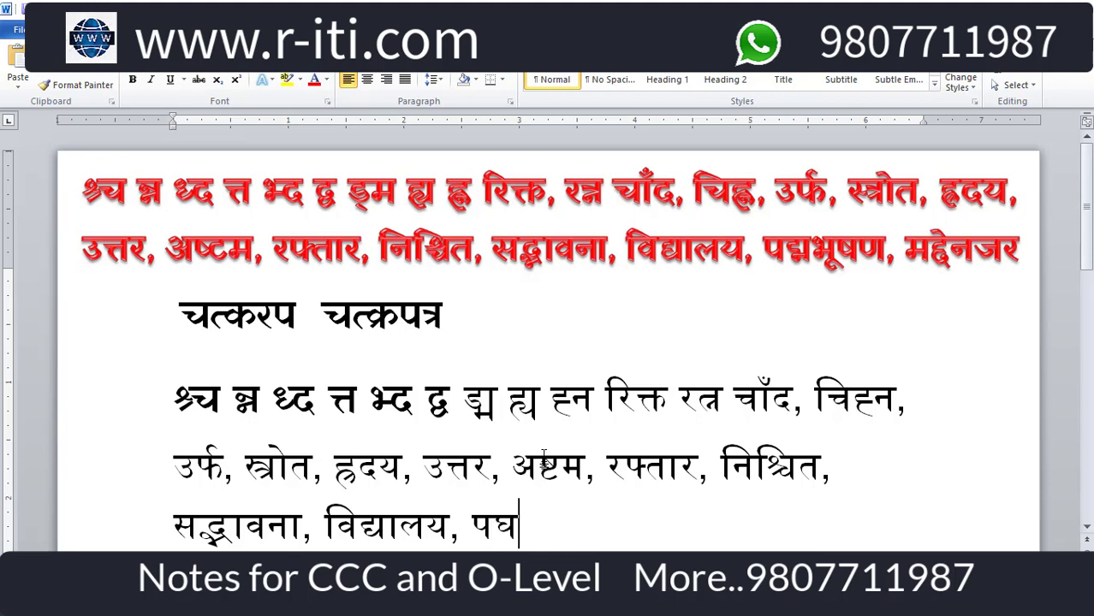
# - Type 'पद्मभूषण,' with the long ū vowel and final ण, correcting the wrong vowel signs
pyautogui.press('BackSpace')
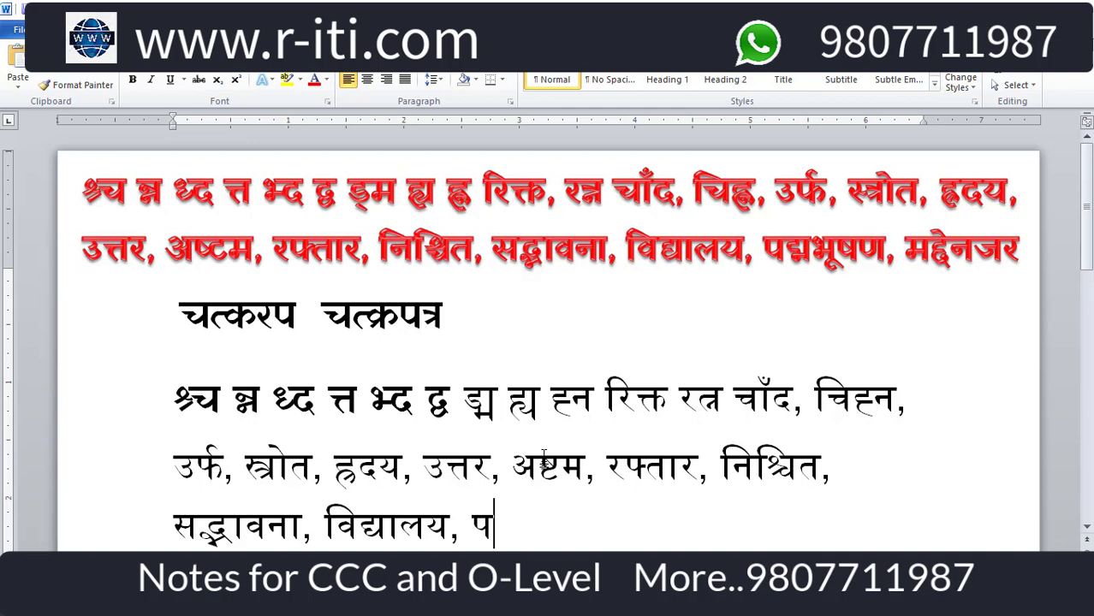
pyautogui.write('द')
pyautogui.write('्म')
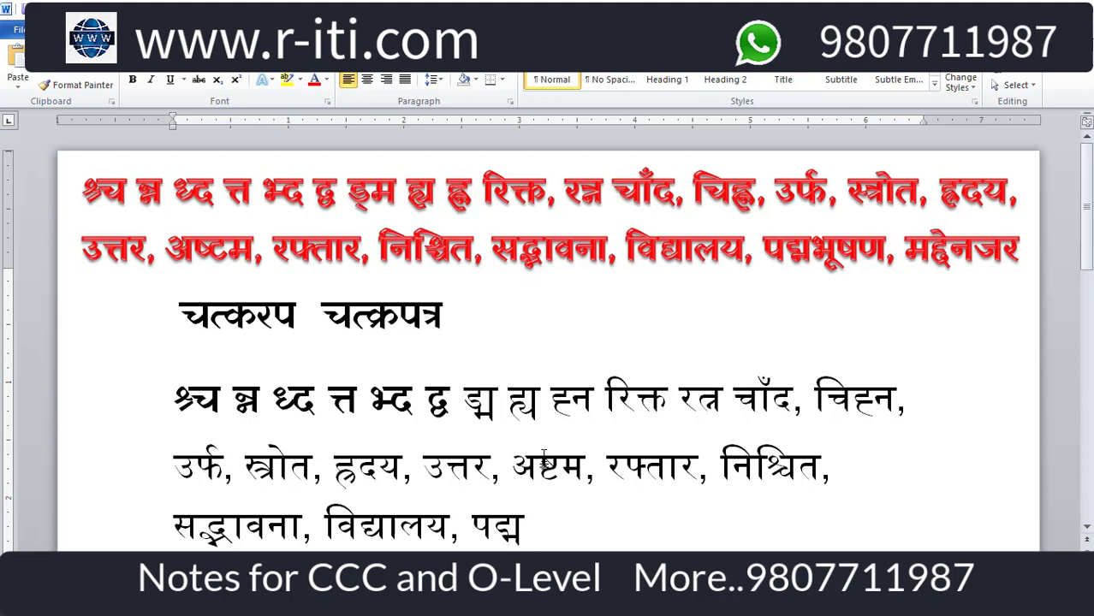
pyautogui.write('भ')
pyautogui.write('ु')
pyautogui.press('BackSpace')
pyautogui.write('ू')
pyautogui.write('ष')
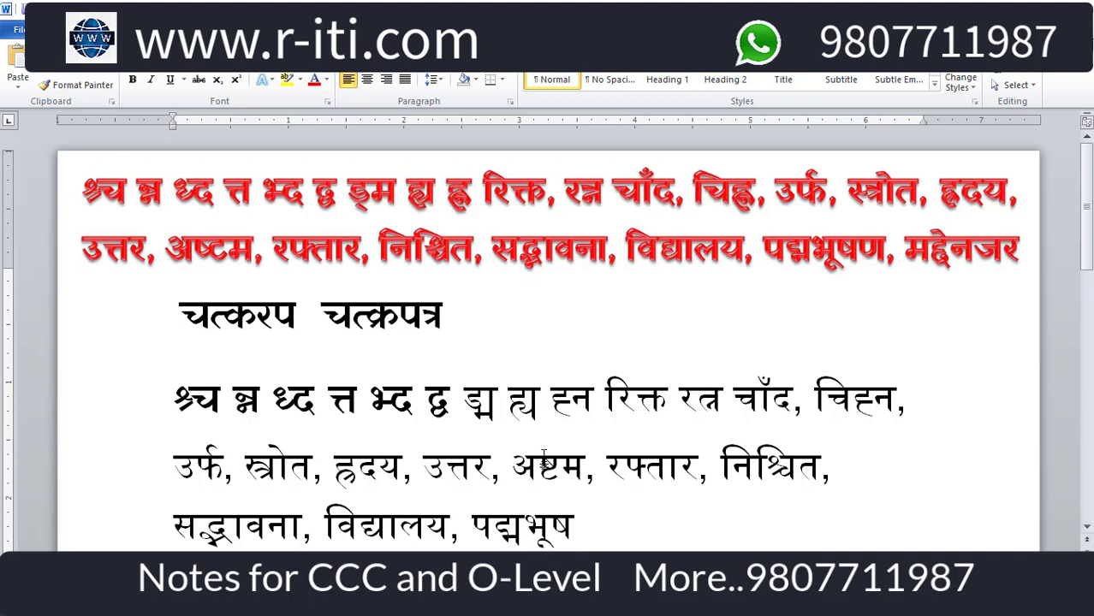
pyautogui.write('ँ')
pyautogui.press('BackSpace')
pyautogui.write('ं')
pyautogui.press('BackSpace')
pyautogui.write('ण')
pyautogui.write(',')
pyautogui.write(' मग')
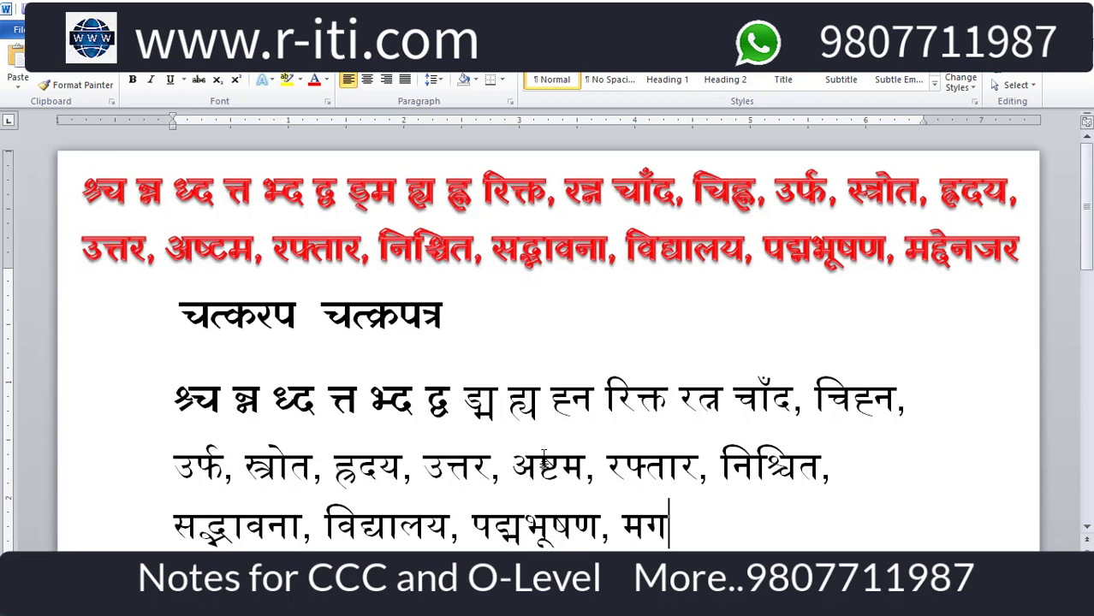
# - Finish the list with 'मद्हेनजर,' after removing the wrong letter ग
pyautogui.press('BackSpace')
pyautogui.write('द')
pyautogui.write('्ह')
pyautogui.write('े')
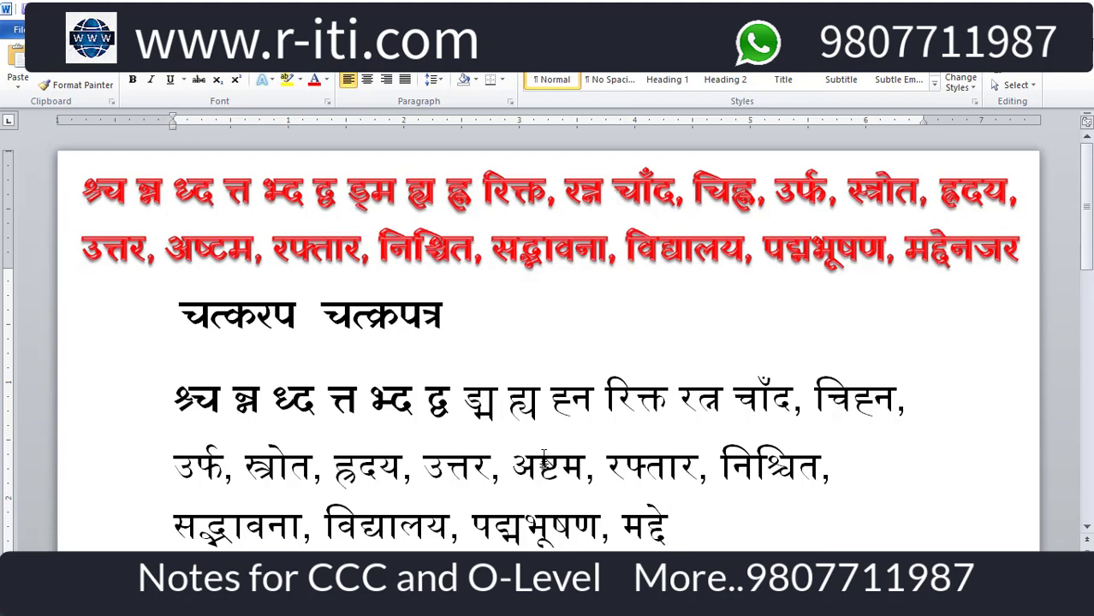
pyautogui.write('नज')
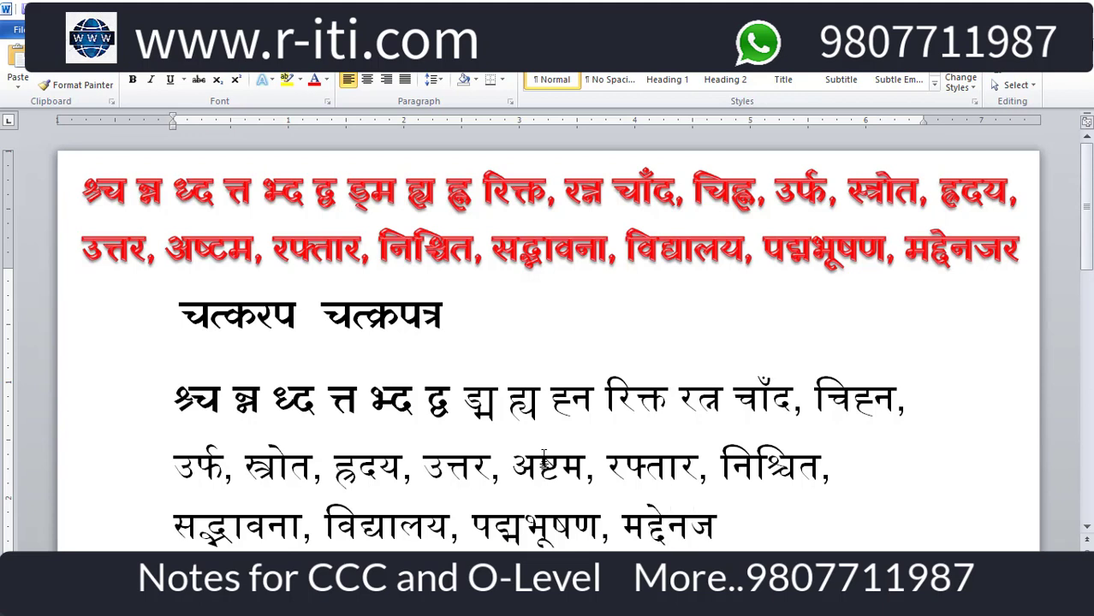
pyautogui.write('र')
pyautogui.write(',')
pyautogui.scroll(-1, 761, 516)
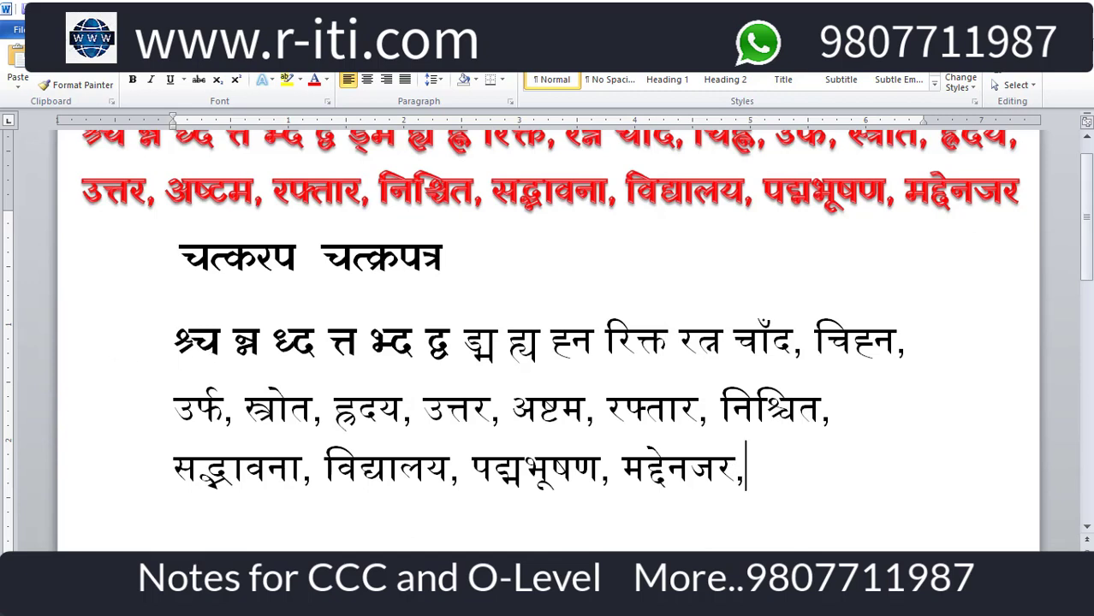